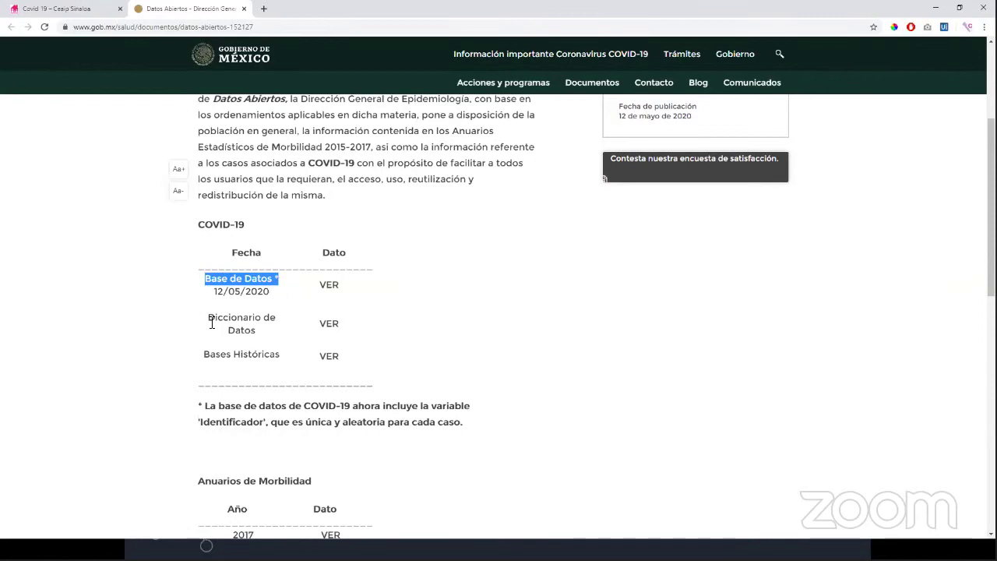
- Highlight the data dictionary and database entries on the COVID-19 open data page, and open 200512COVID19MEXICO.csv from the DGE folder
left_click_drag(209, 321, 281, 337)
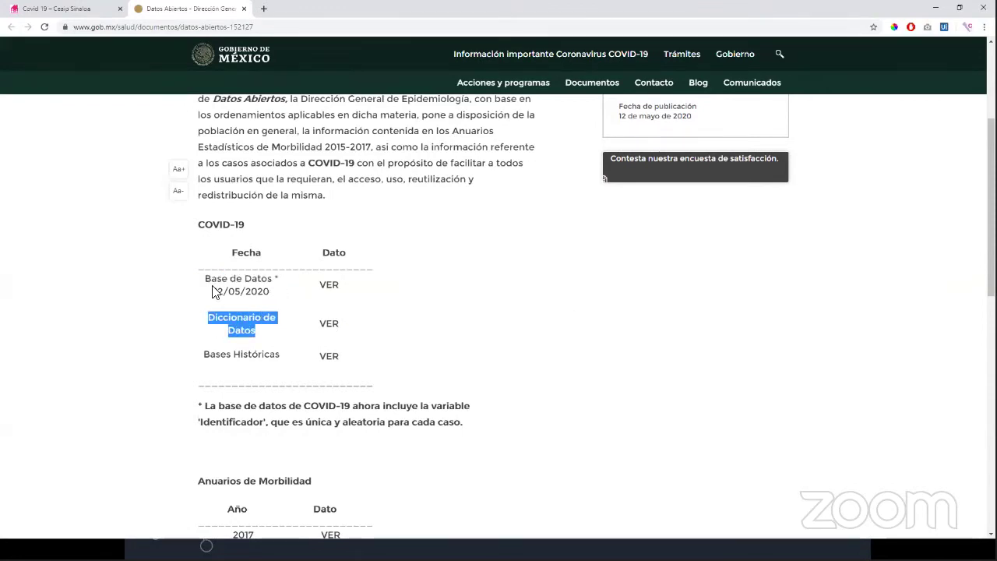
left_click_drag(211, 281, 268, 279)
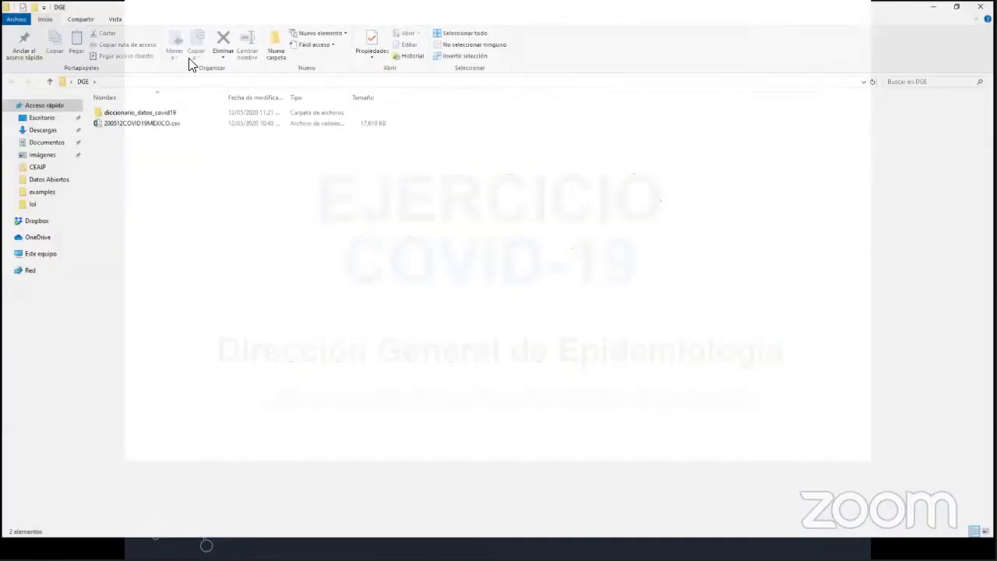
double_click(120, 126)
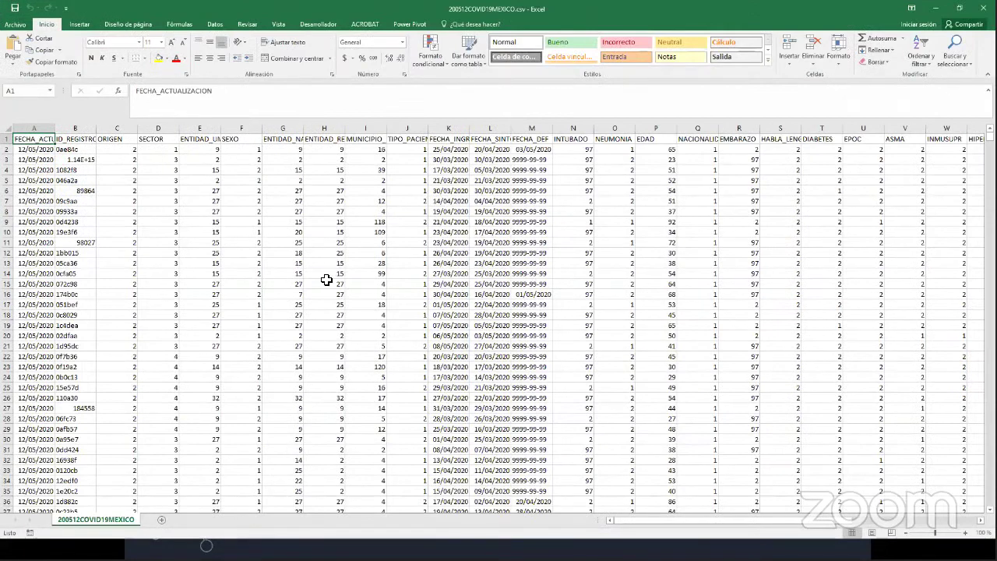
- Look over the rows and columns of the 200512COVID19MEXICO sheet to see how the dataset is laid out
scroll(331, 281, "down", 1)
scroll(176, 234, "up", 1)
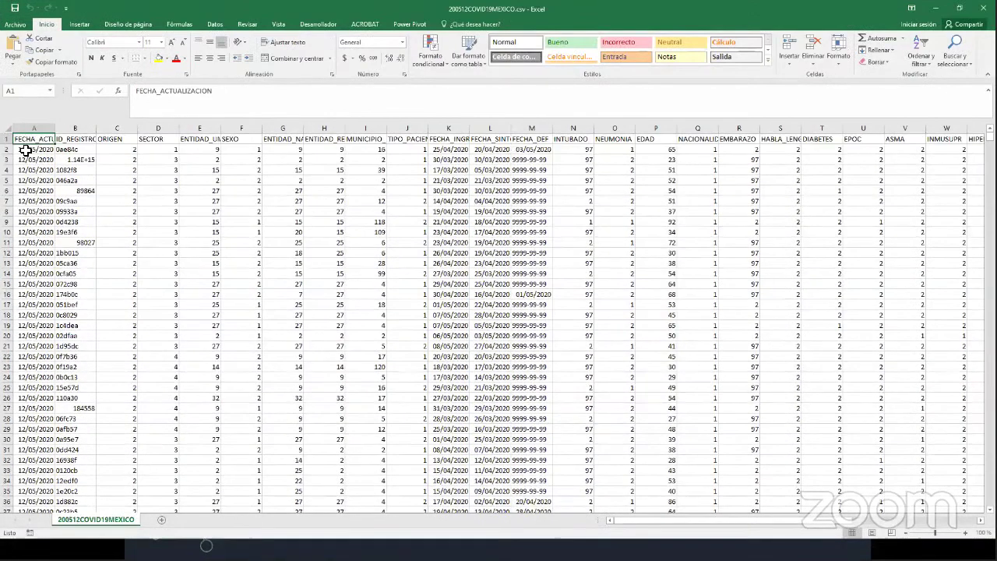
left_click_drag(34, 170, 75, 139)
left_click_drag(498, 284, 920, 427)
left_click(631, 357)
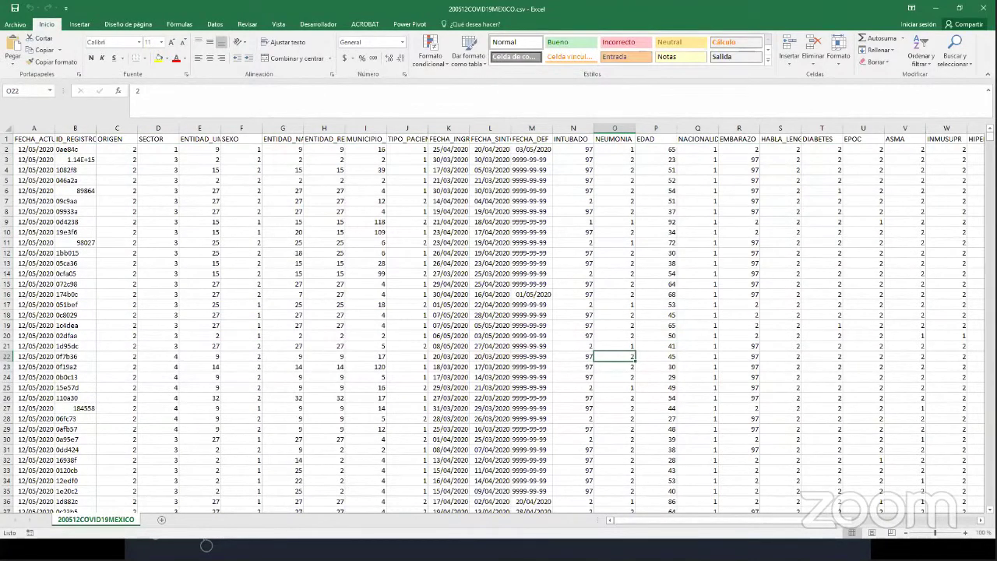
left_click_drag(989, 135, 990, 136)
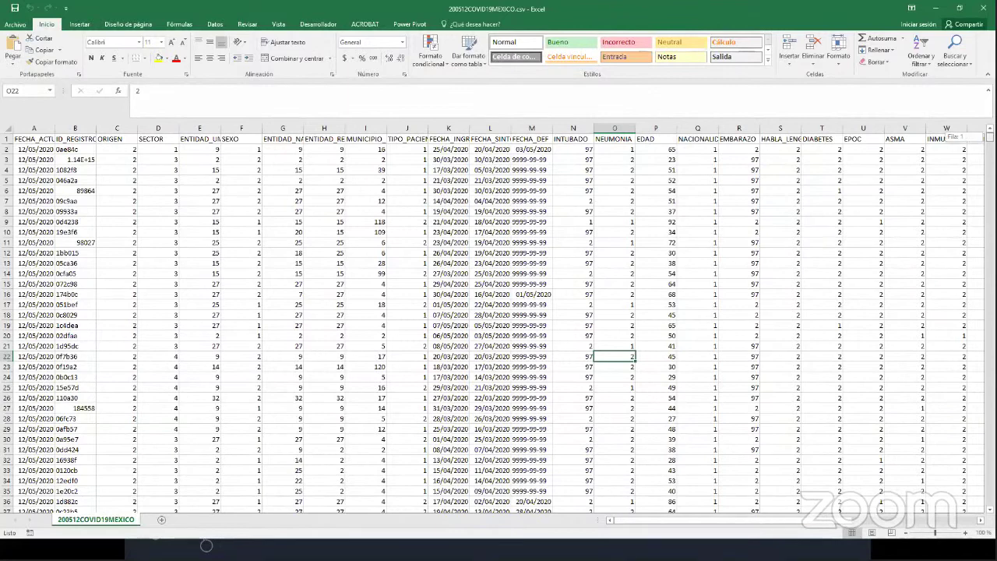
mouse_move(989, 136)
left_mouse_down()
mouse_move(989, 502)
mouse_move(990, 132)
left_mouse_up()
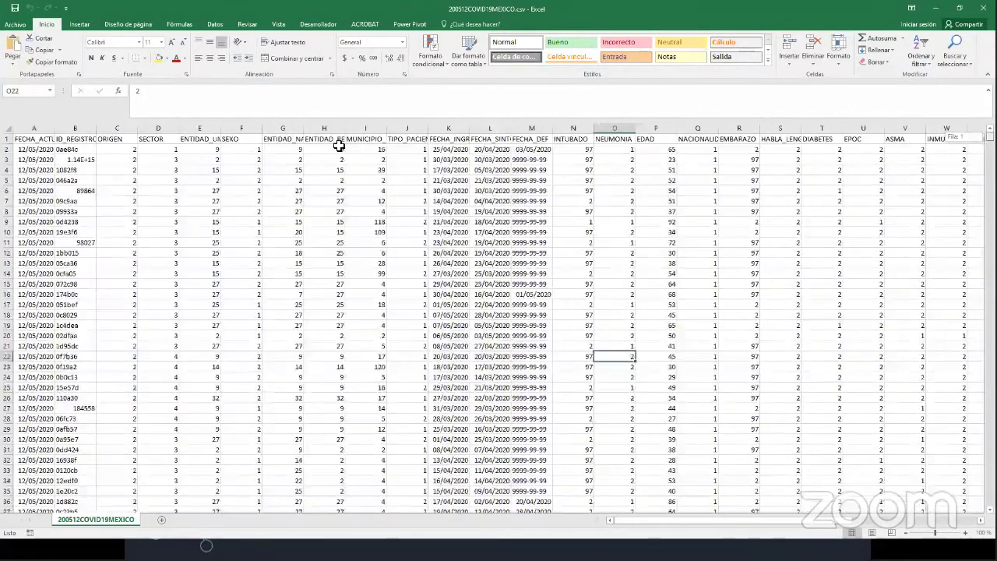
- Inspect the first update date and the headers for state of birth, state of residence and municipality
left_click(34, 148)
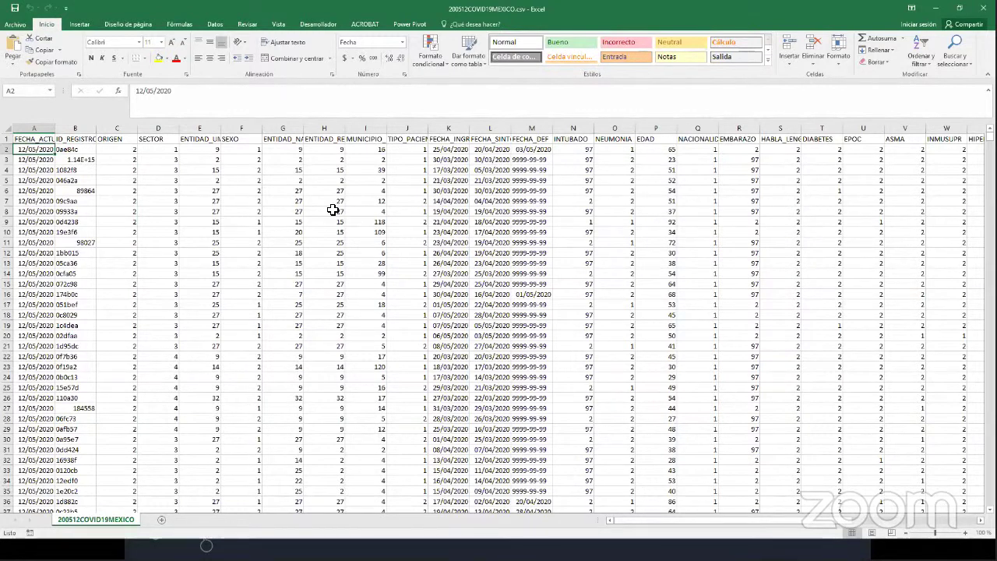
left_click(277, 140)
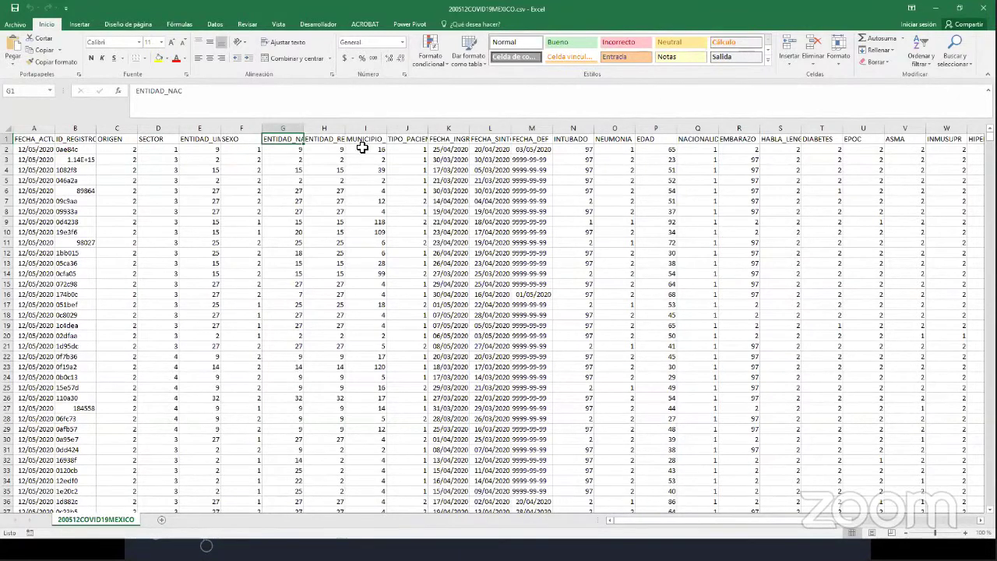
left_click(321, 140)
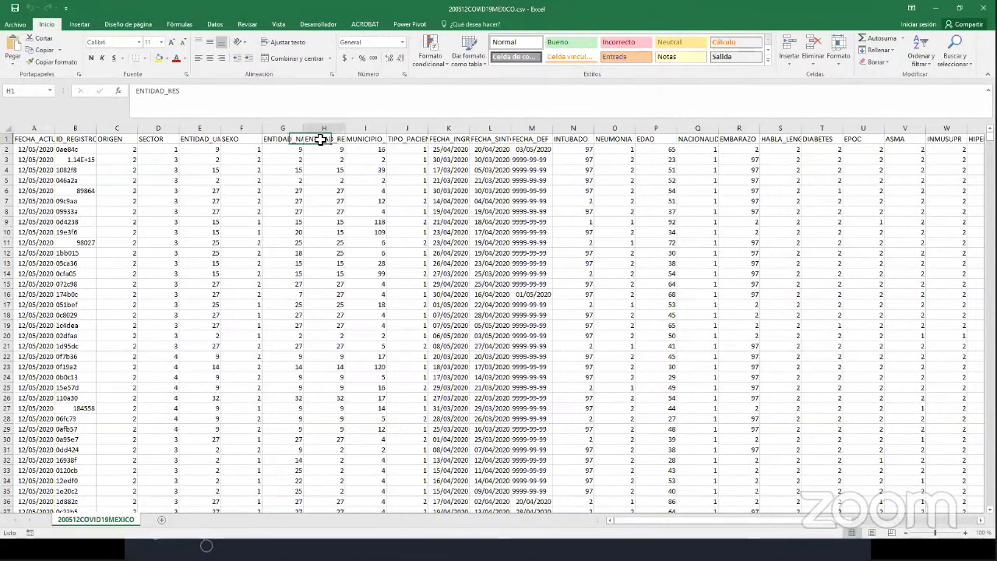
left_click(357, 141)
left_click(326, 140)
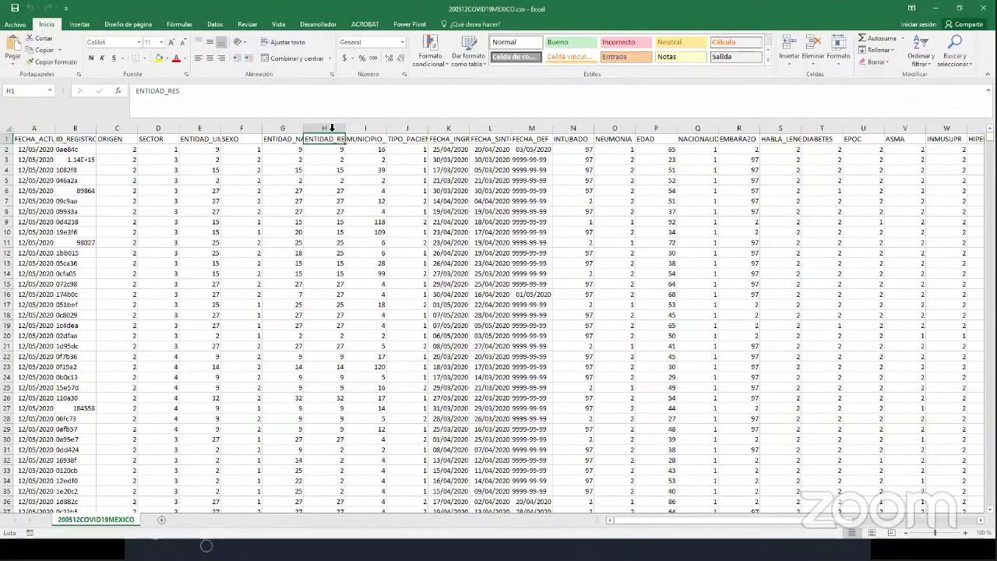
- Add filters to the header row and filter the ENTIDAD_RES column to show only value 25
left_click(920, 56)
left_click(926, 113)
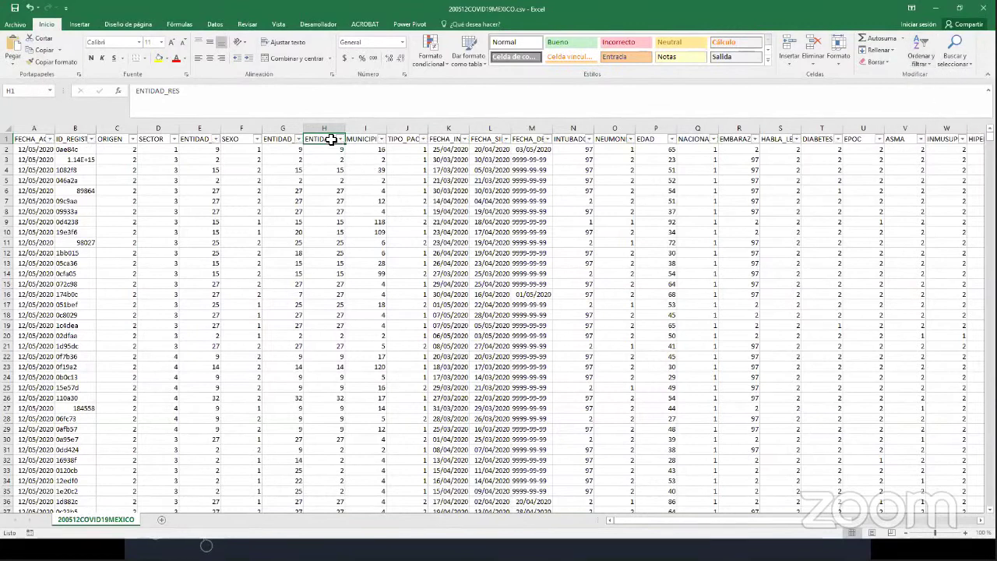
left_click(340, 138)
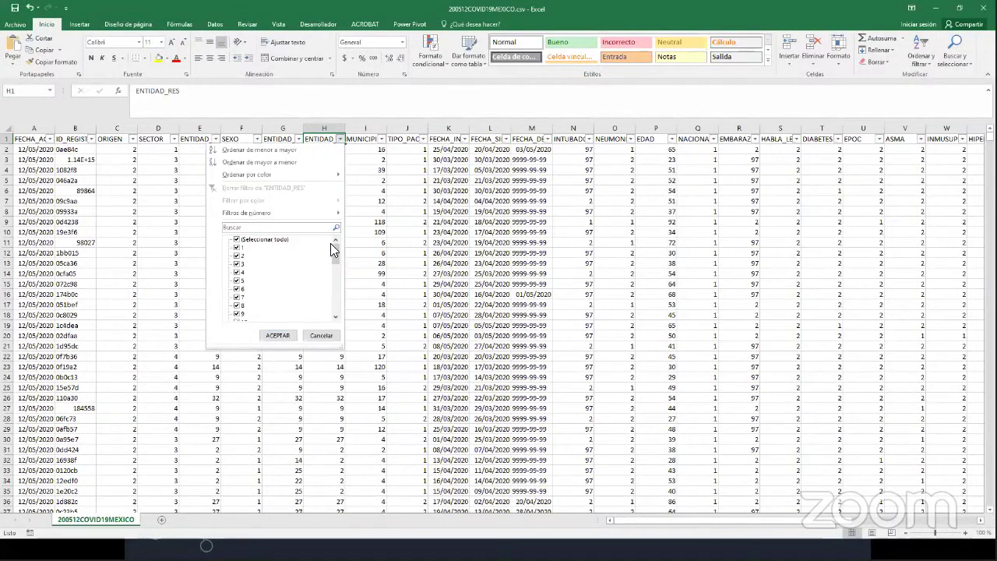
left_click(287, 241)
left_click_drag(336, 253, 339, 302)
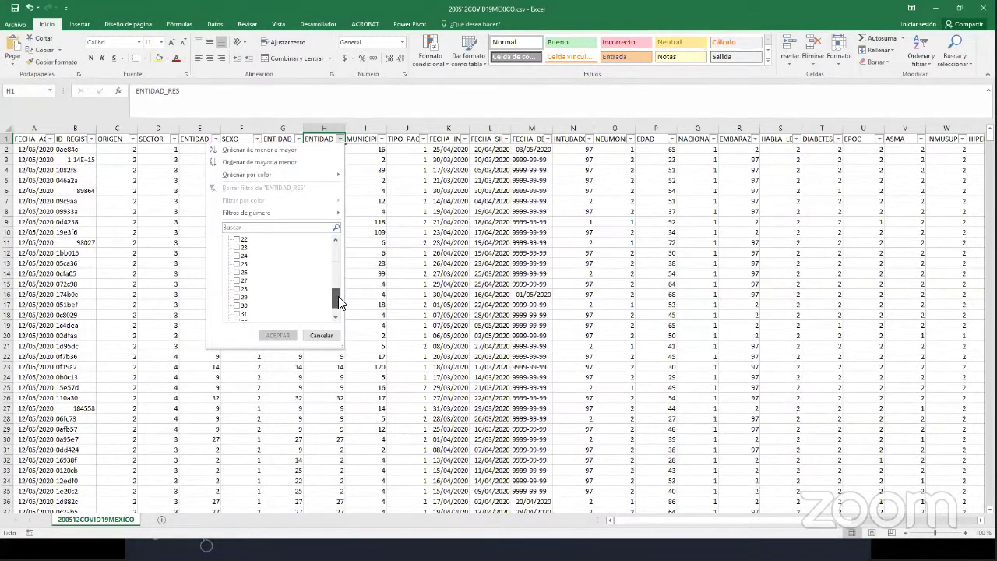
left_click(237, 264)
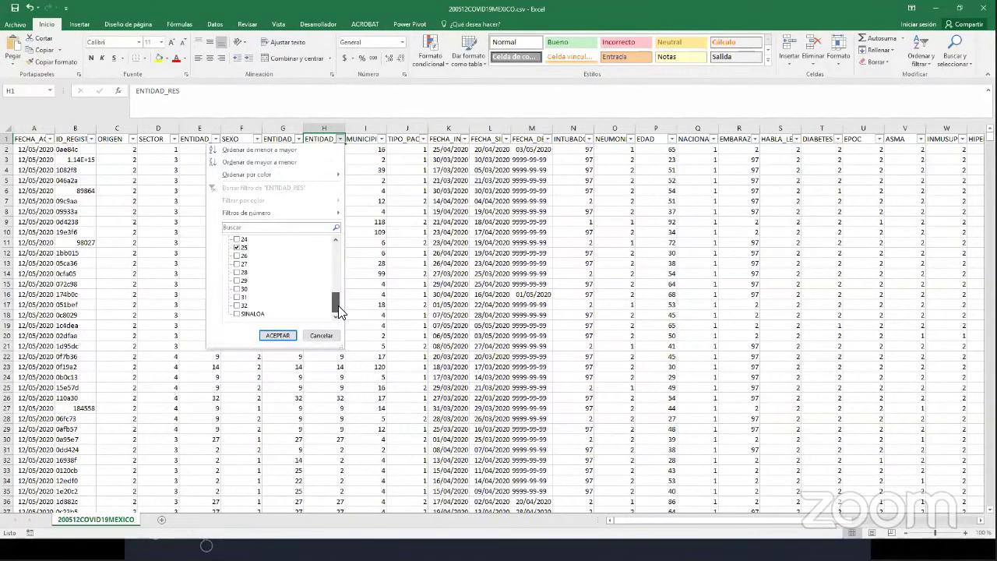
left_click_drag(339, 312, 339, 302)
left_click(277, 335)
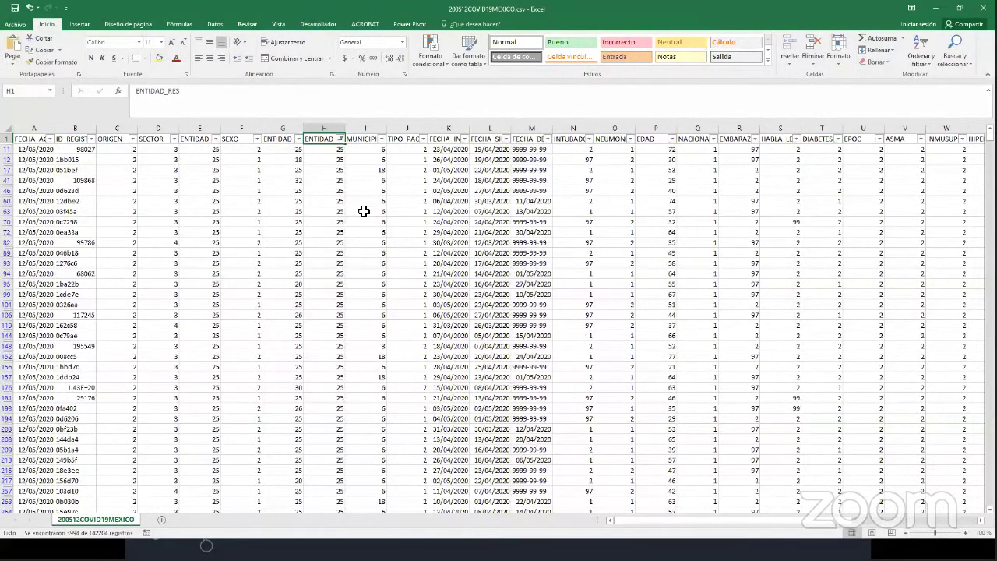
left_click(324, 130)
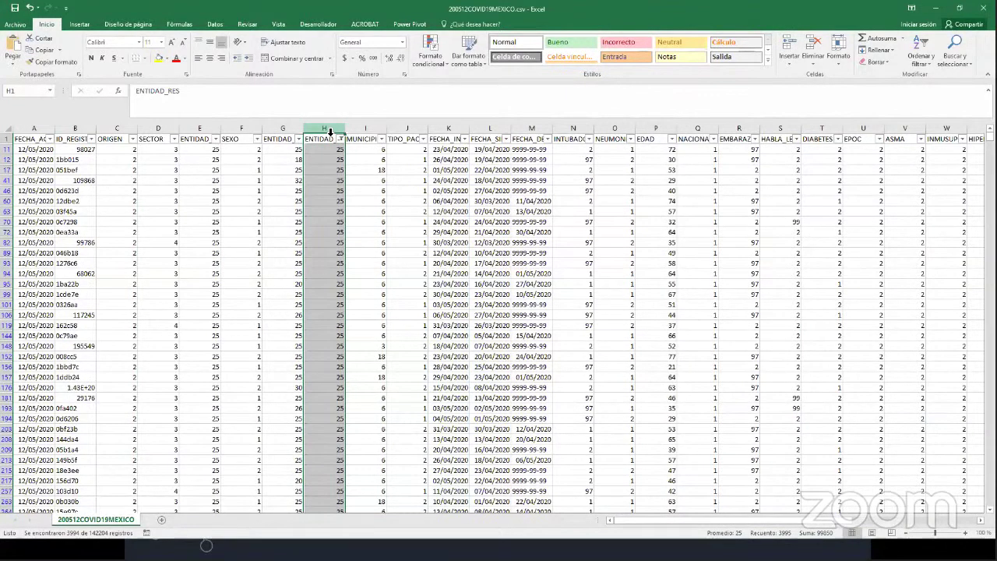
left_click(405, 188)
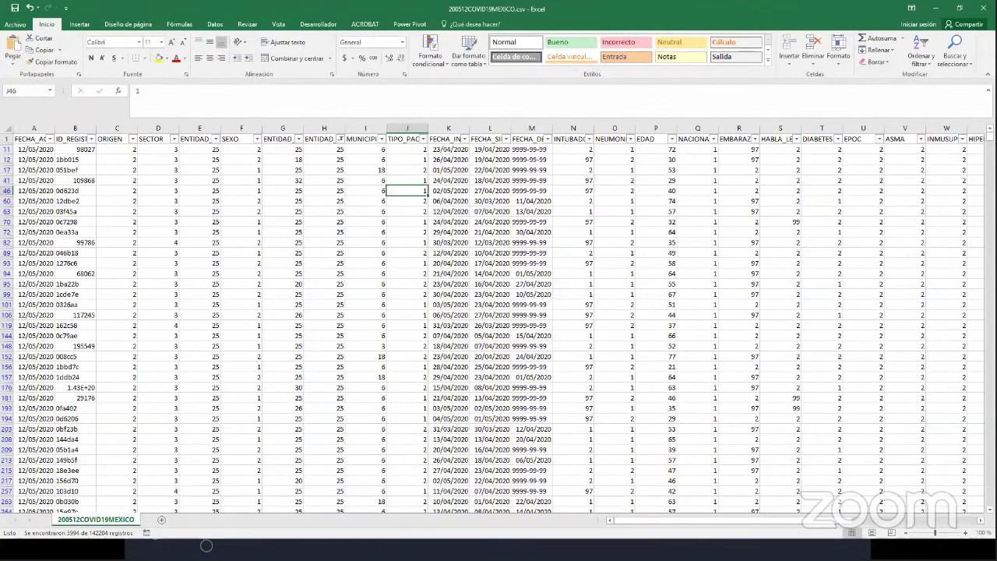
- Open the diccionario_datos_covid19 folder and switch to the Descriptores_0419.xlsx workbook at the FECHA_ACTUALIZACION variable
key("alt+Tab")
double_click(277, 216)
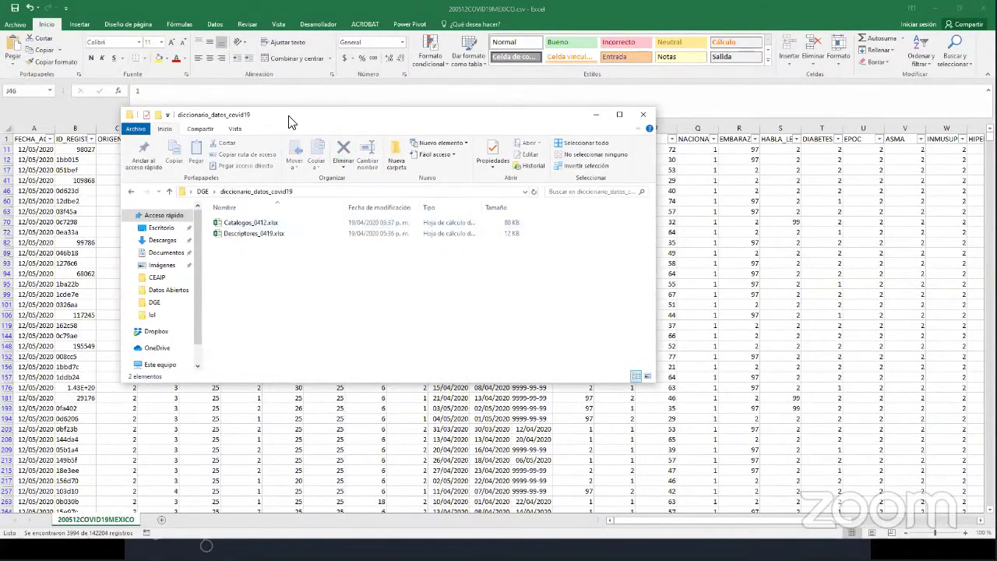
key("alt+Tab")
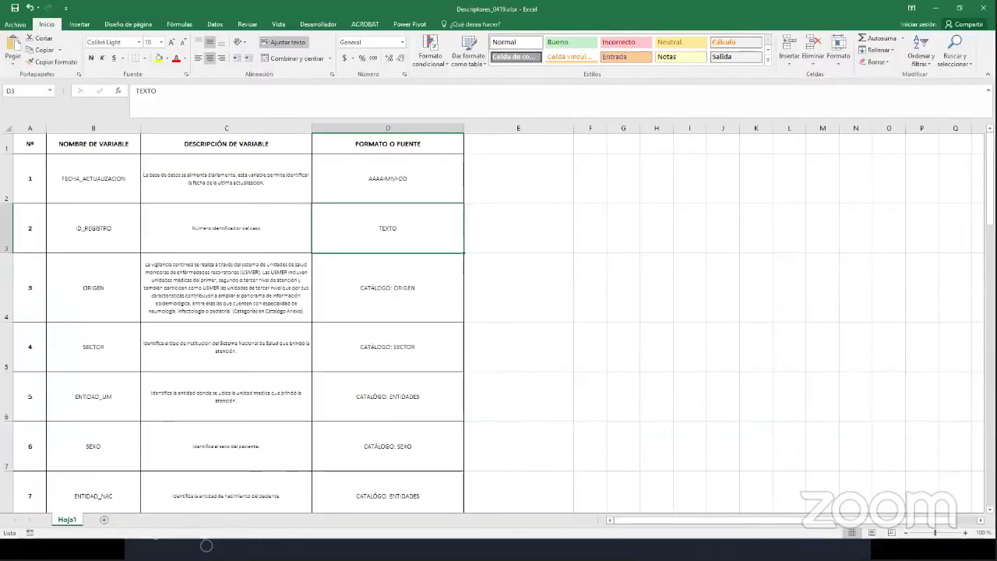
left_click(120, 189)
- Match the FECHA_ACTUALIZACION header in the dataset to its name, description and format in Descriptores_0419.xlsx
key("alt+Tab")
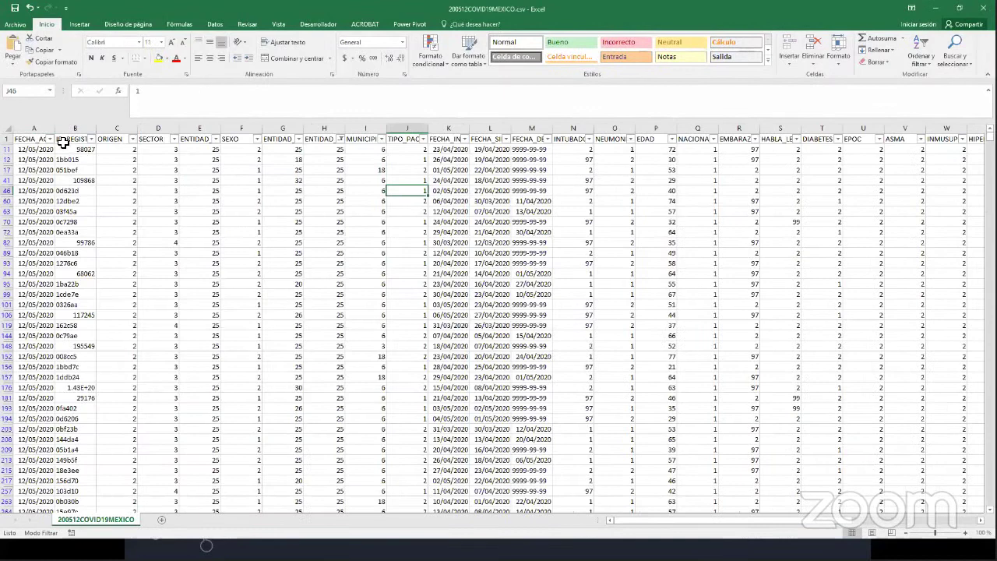
left_click(36, 139)
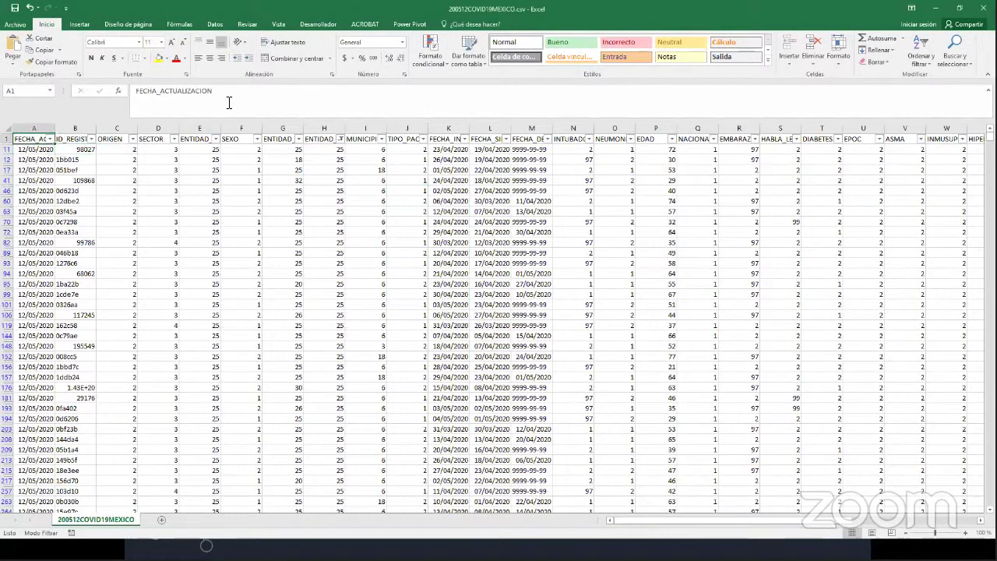
key("alt+Tab")
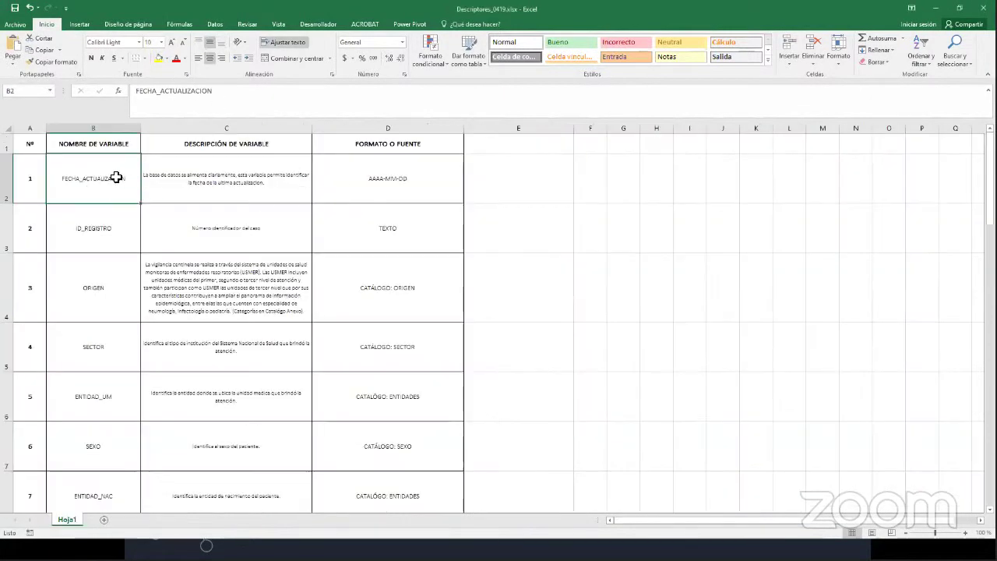
left_click_drag(391, 179, 105, 183)
left_click(100, 180)
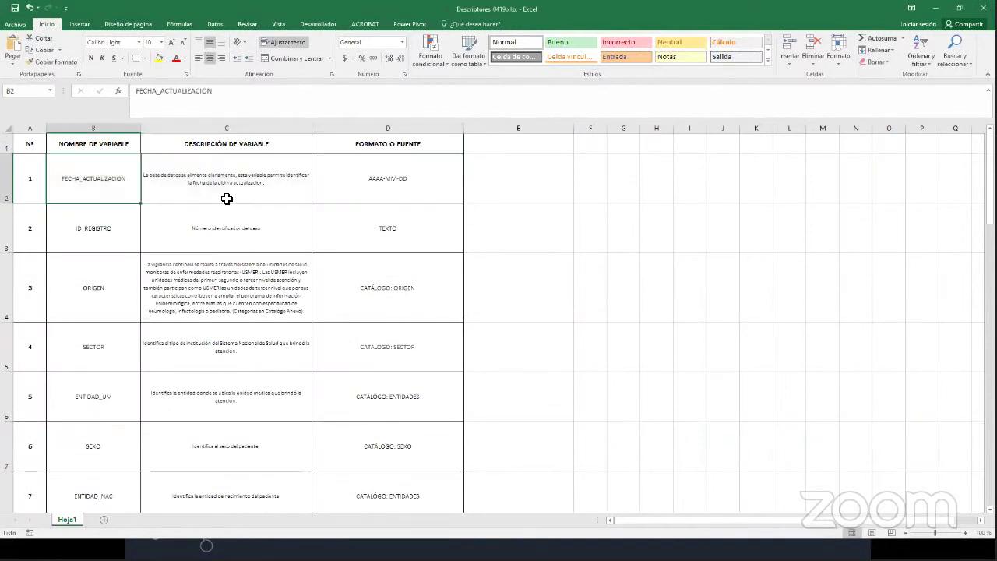
left_click(200, 194)
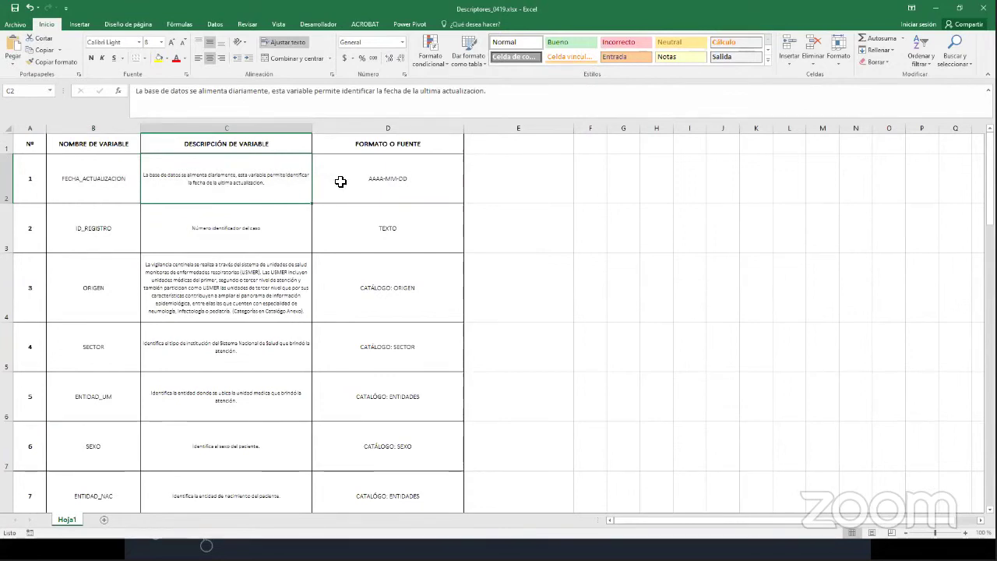
left_click(400, 181)
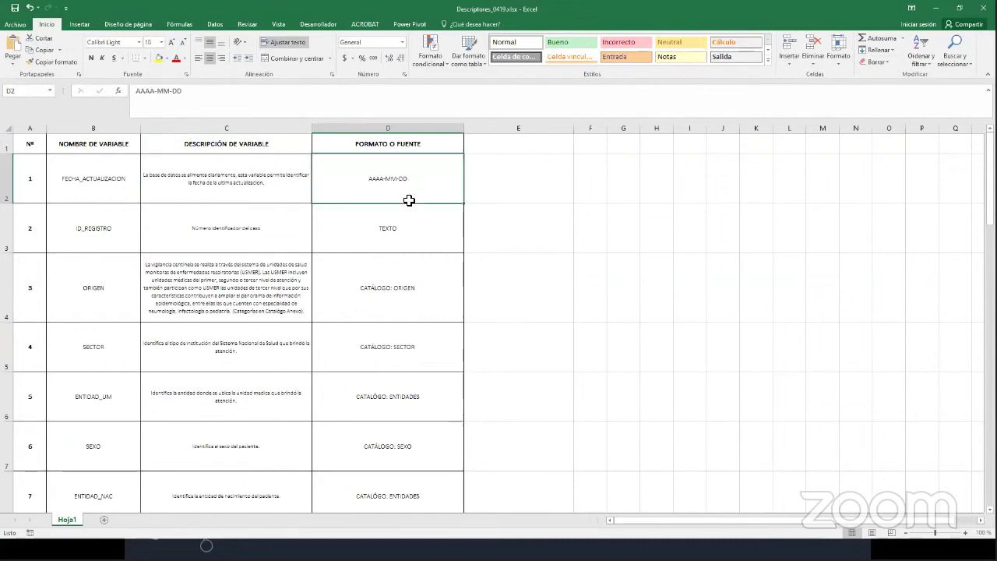
- Switch back to the 200512COVID19MEXICO dataset and examine the FECHA_ACTUALIZACION dates and the ID_REGISTRO identifiers
key("alt+Tab")
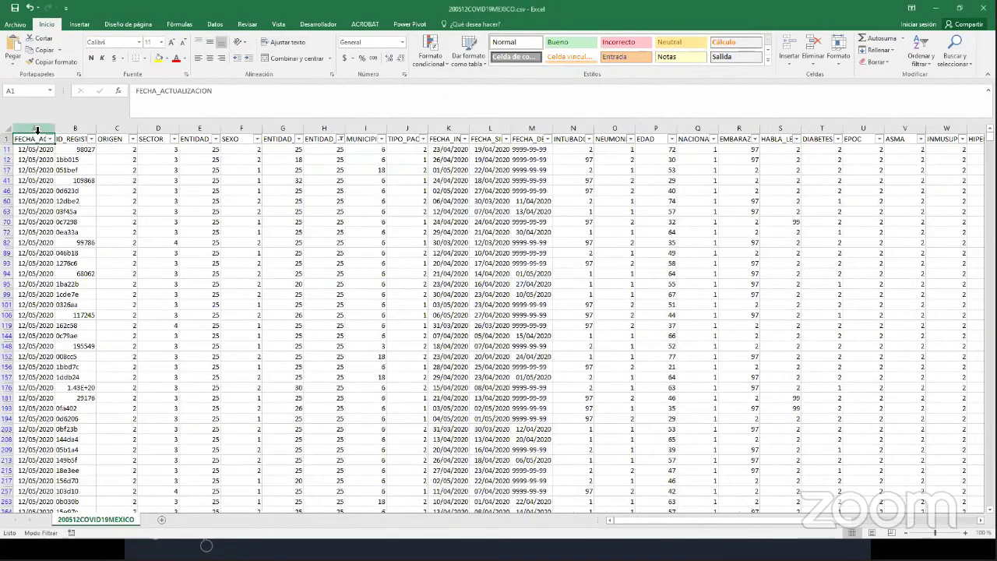
left_click(33, 127)
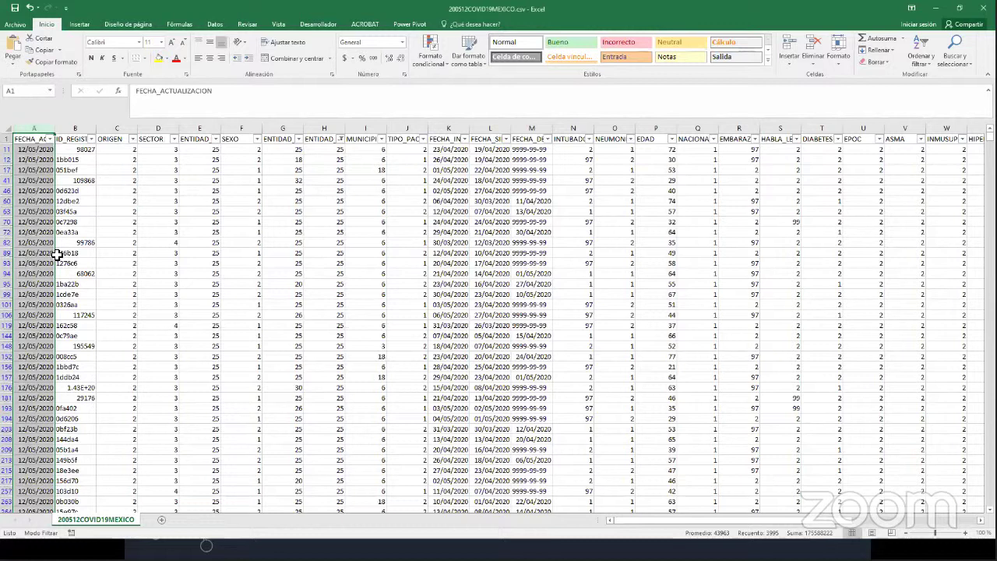
left_click(78, 141)
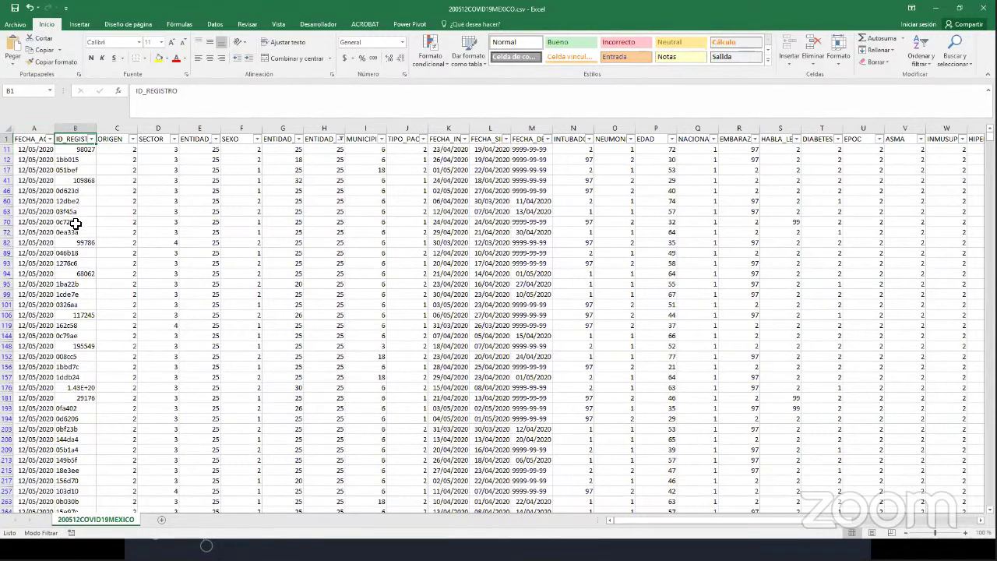
left_click_drag(72, 201, 76, 263)
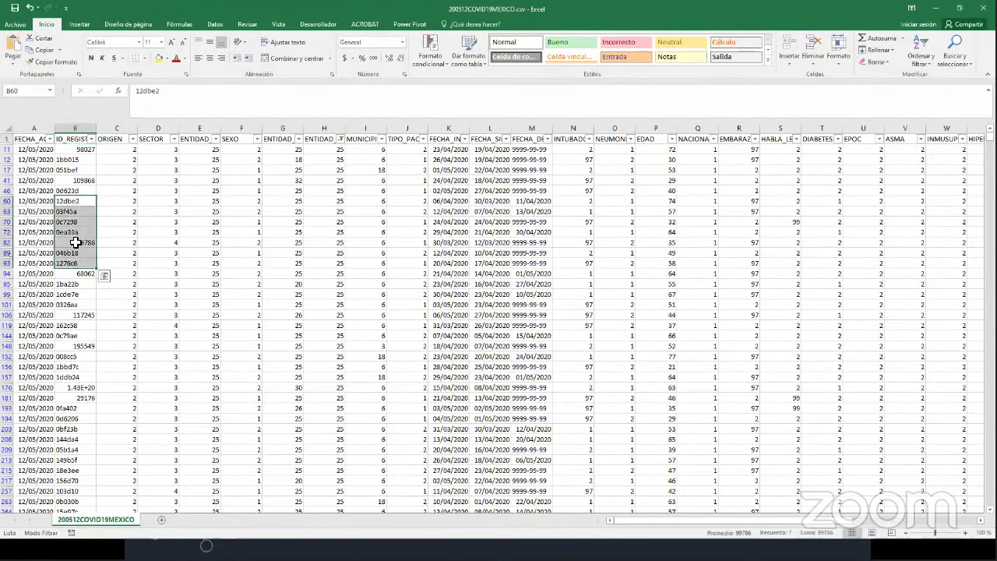
left_click_drag(71, 181, 72, 215)
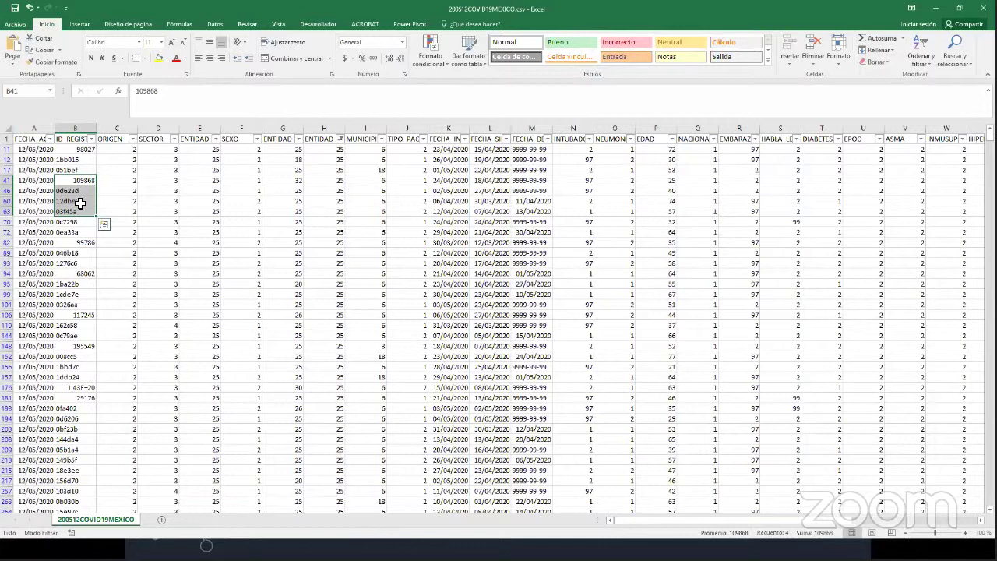
- Locate the ORIGEN column in the dataset and read that variable's description in Descriptores_0419.xlsx
left_click(113, 140)
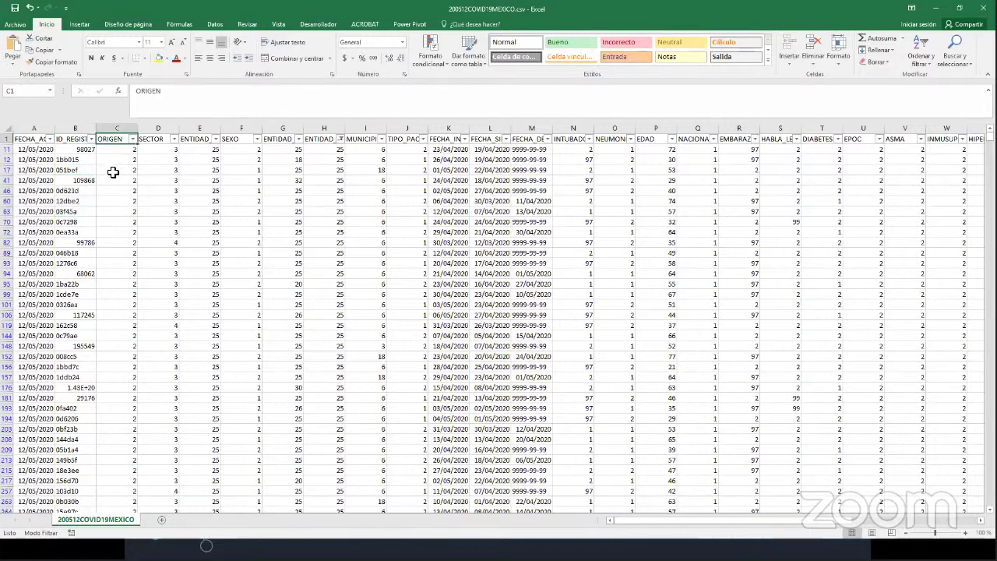
key("alt+Tab")
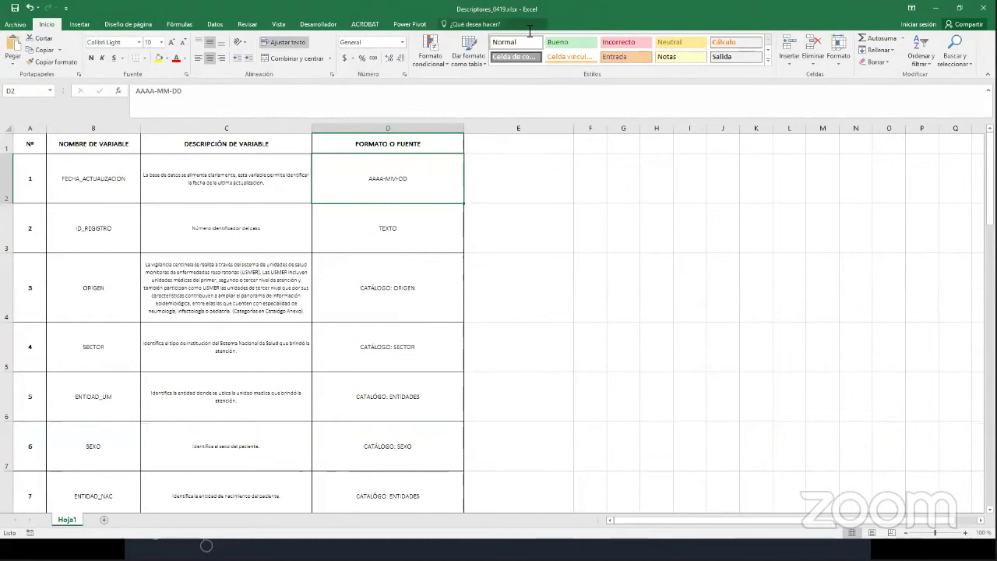
left_click(188, 289)
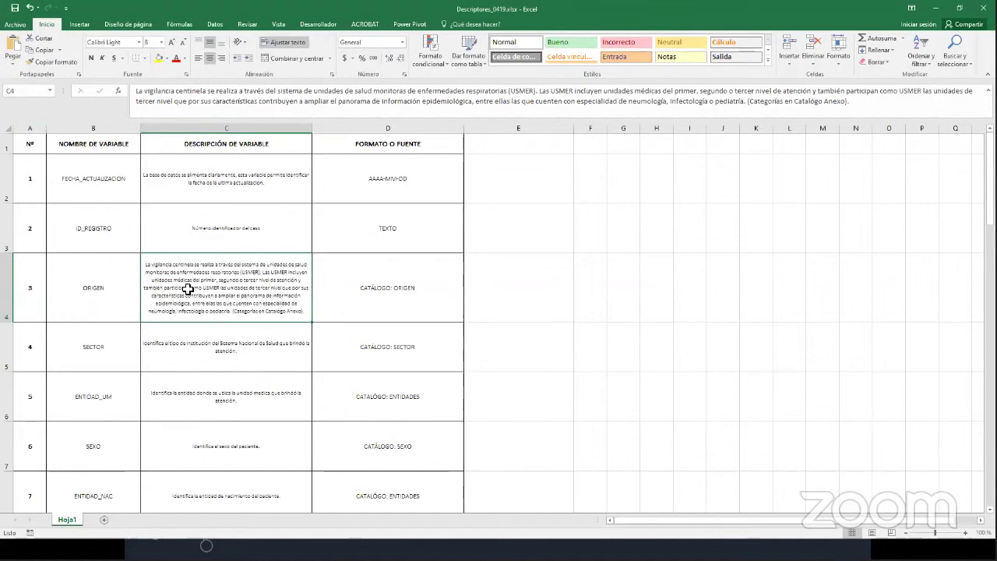
left_click(107, 285)
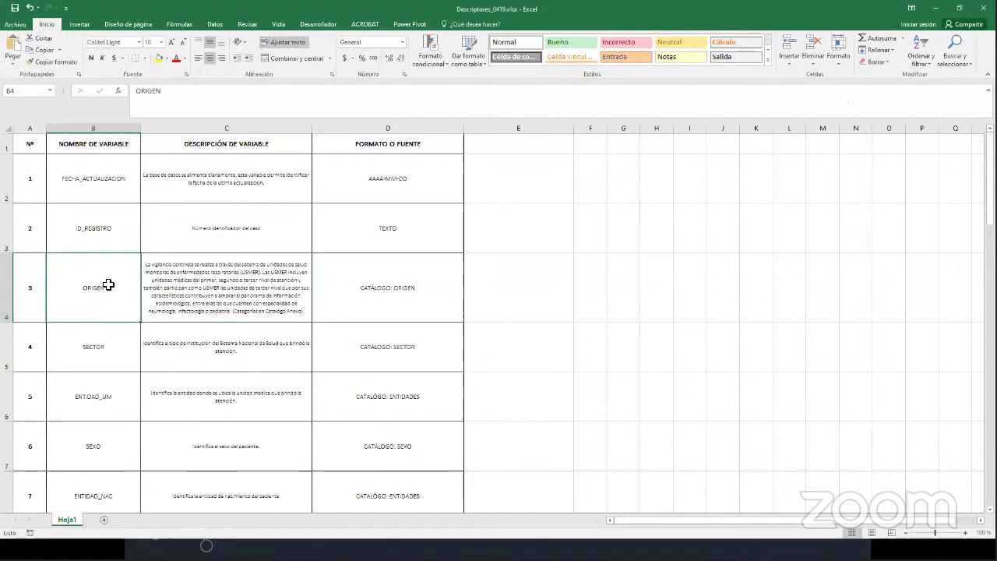
- Check the ORIGEN column in the 200512COVID19MEXICO dataset against its listed format or source in Descriptores_0419.xlsx
key("alt+Tab")
left_click(111, 130)
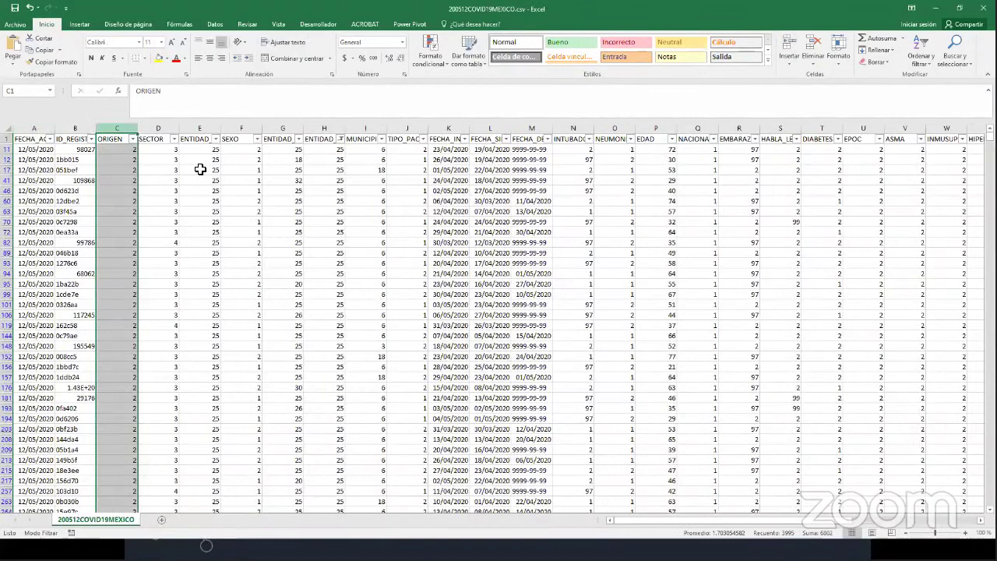
key("alt+Tab")
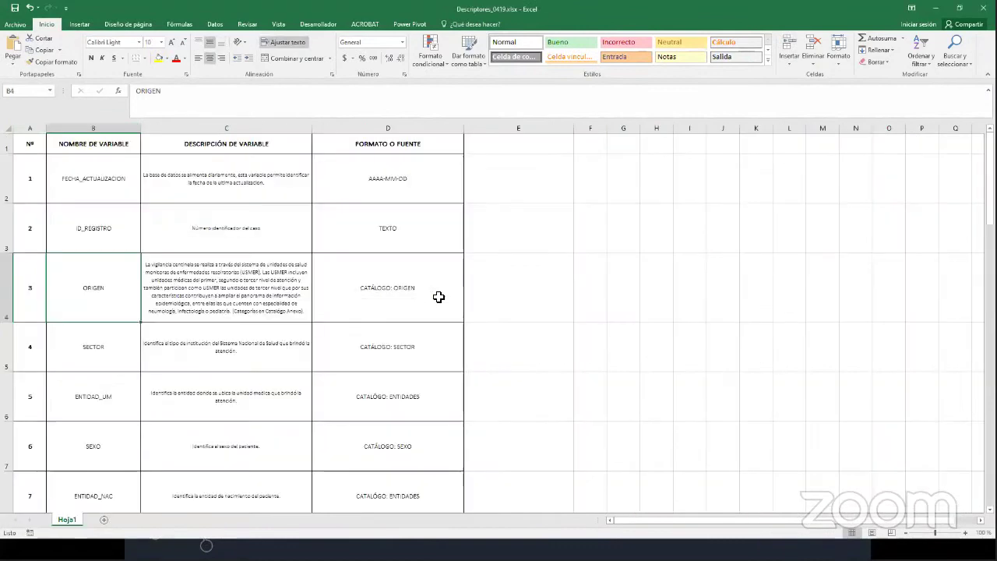
left_click(399, 296)
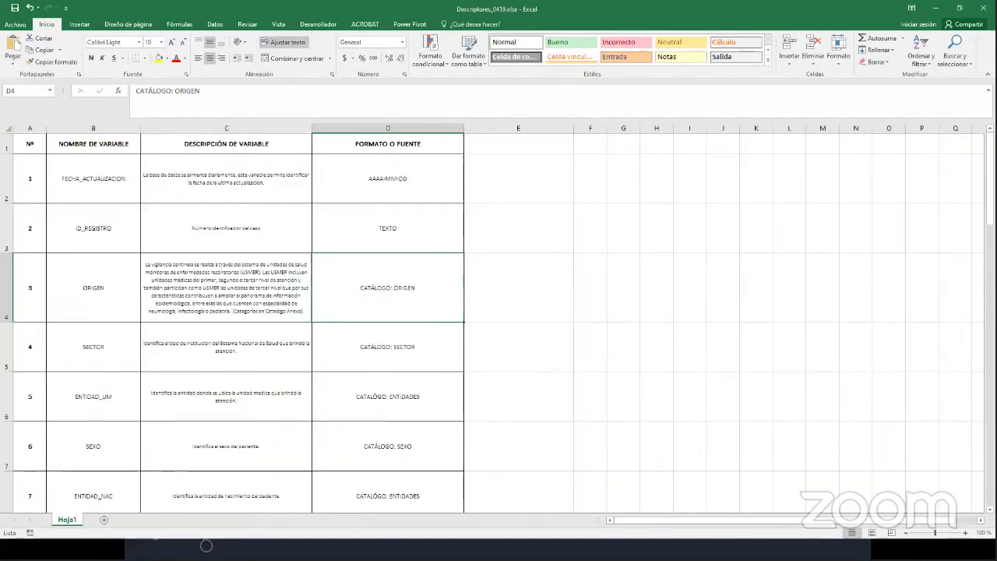
- Read the ORIGEN codes in Catalogos_0412.xlsx and compare them with the ORIGEN value of row 11 in the dataset
key("alt+Tab")
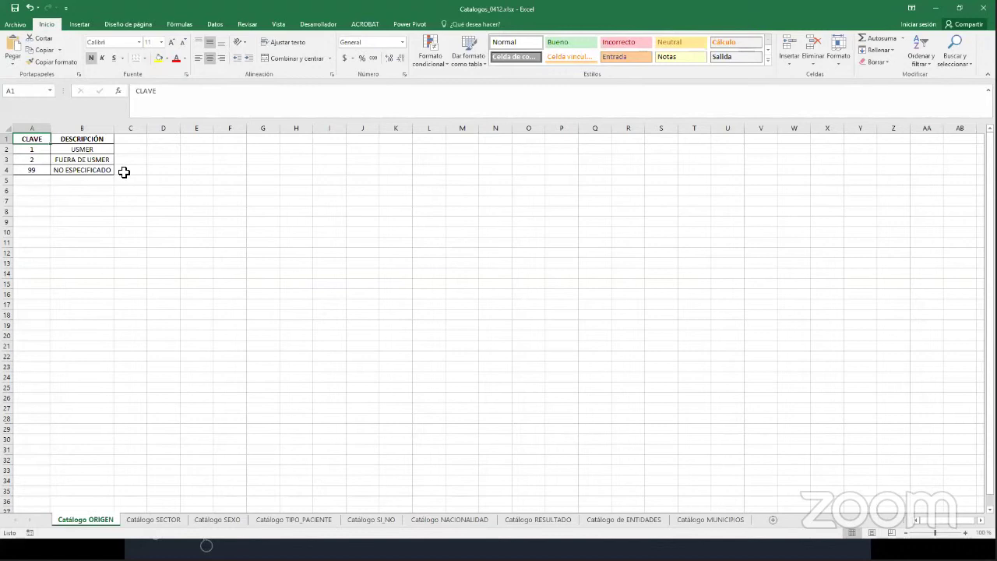
left_click(43, 148)
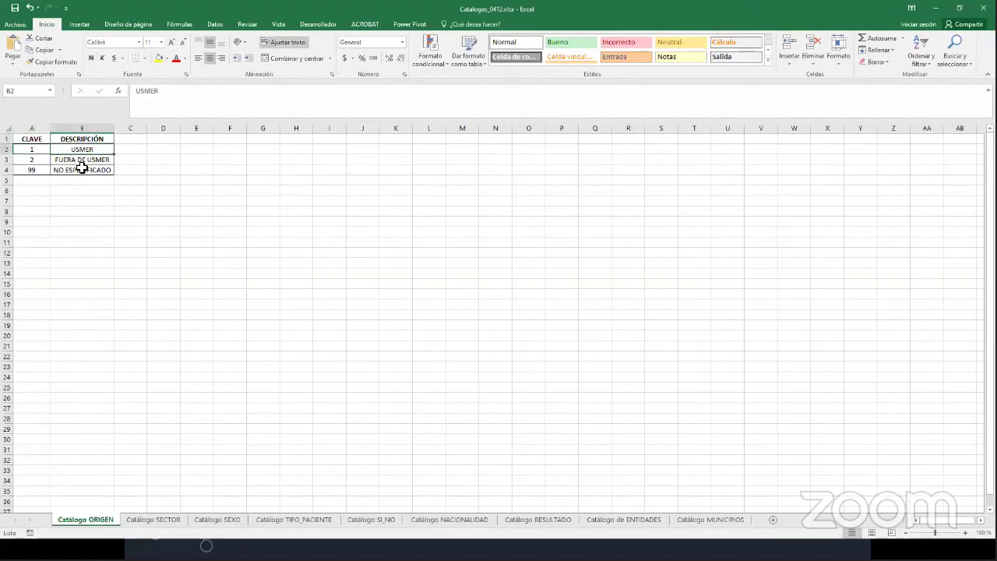
left_click(92, 159)
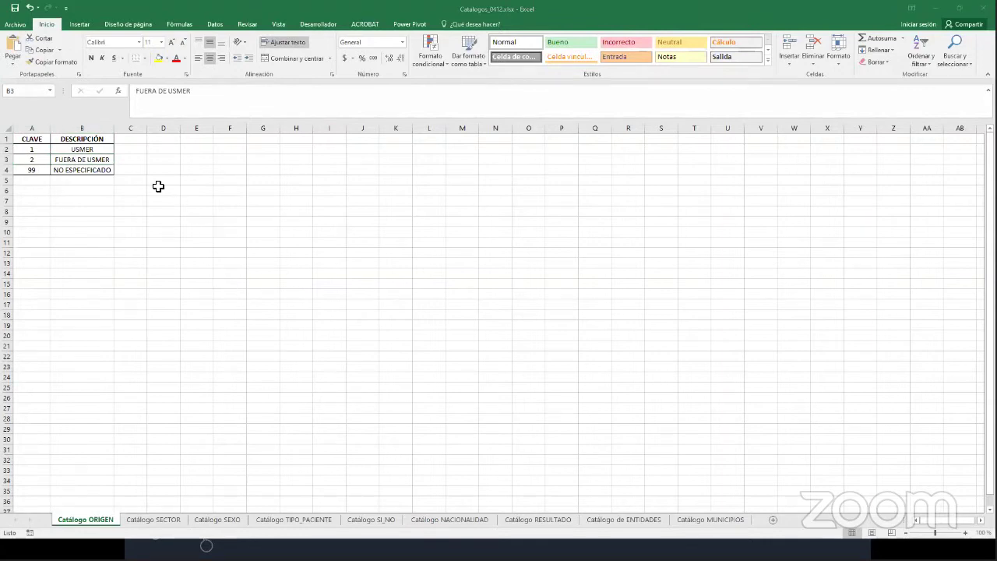
key("alt+Tab")
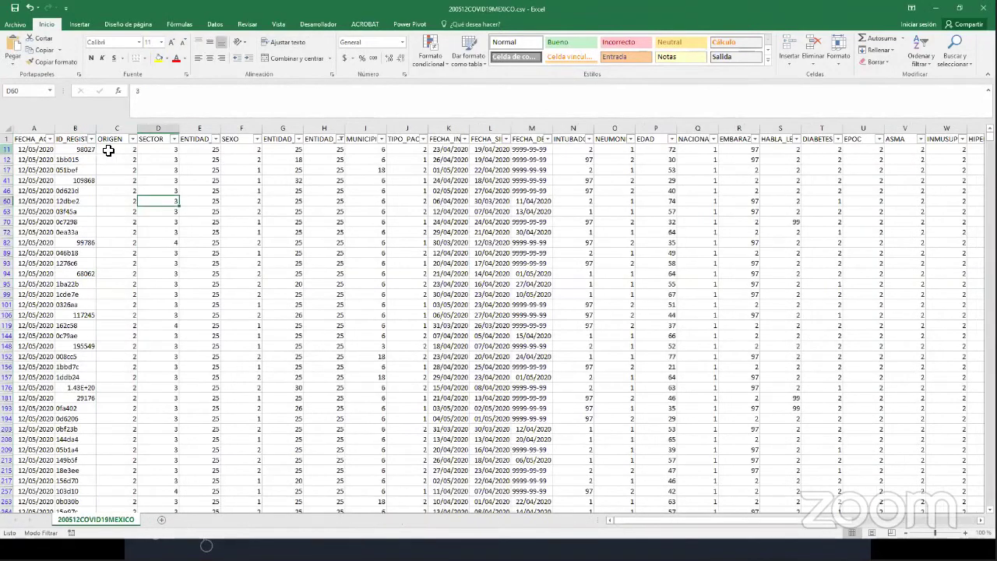
left_click(117, 150)
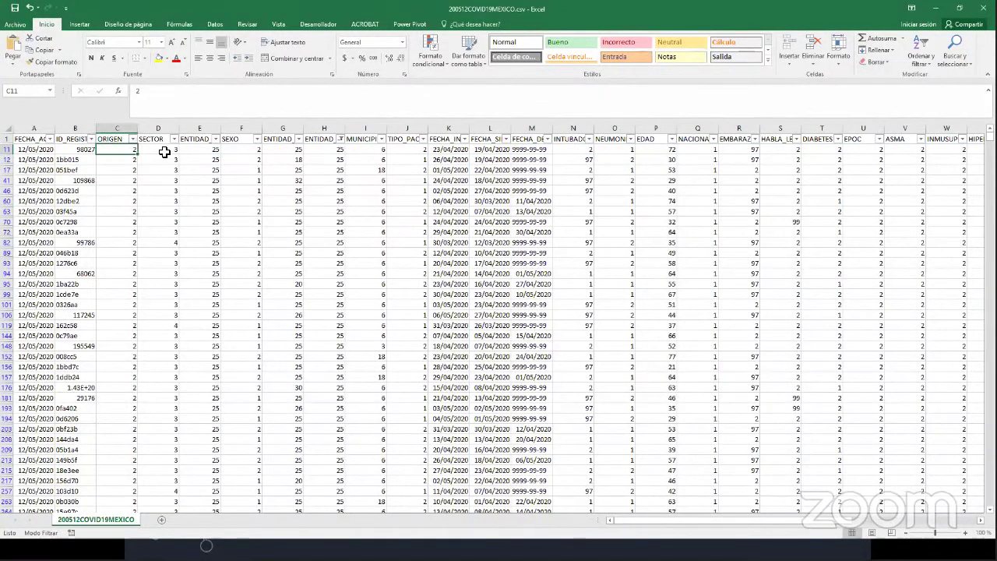
- Locate the SECTOR column in the dataset and read that variable's description and source in Descriptores_0419.xlsx
left_click(159, 141)
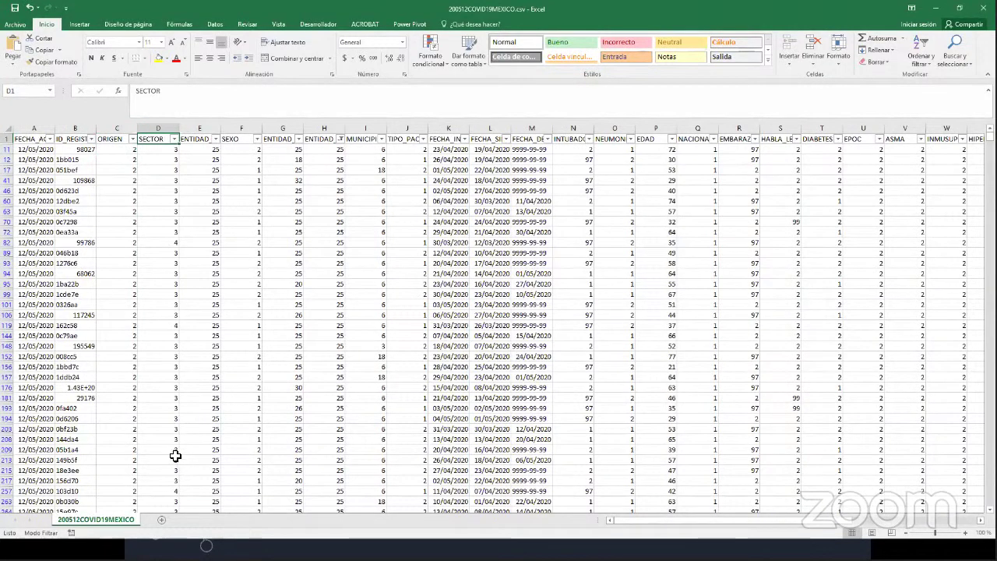
key("alt+Tab")
key("alt+Tab")
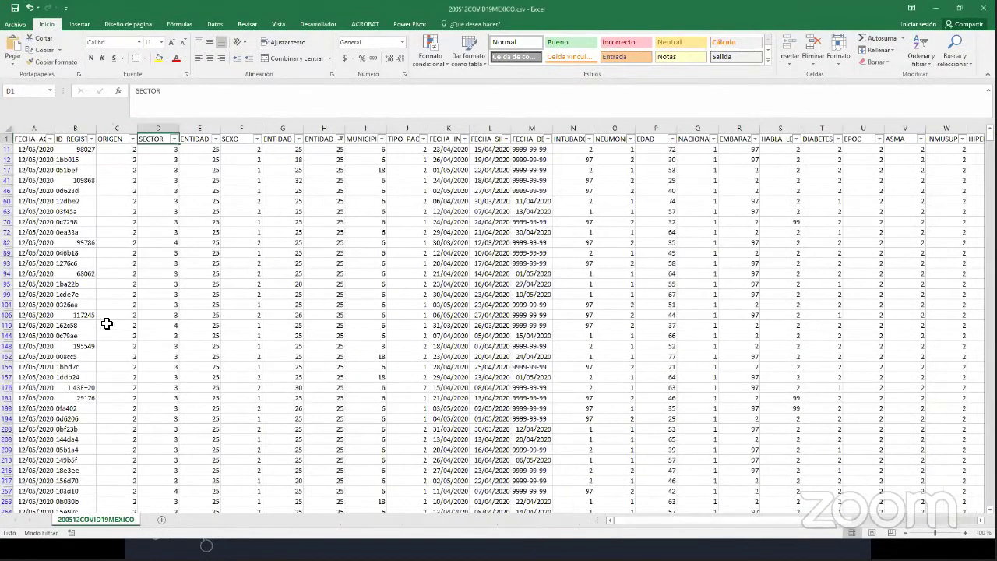
key("alt+Tab")
left_click(210, 366)
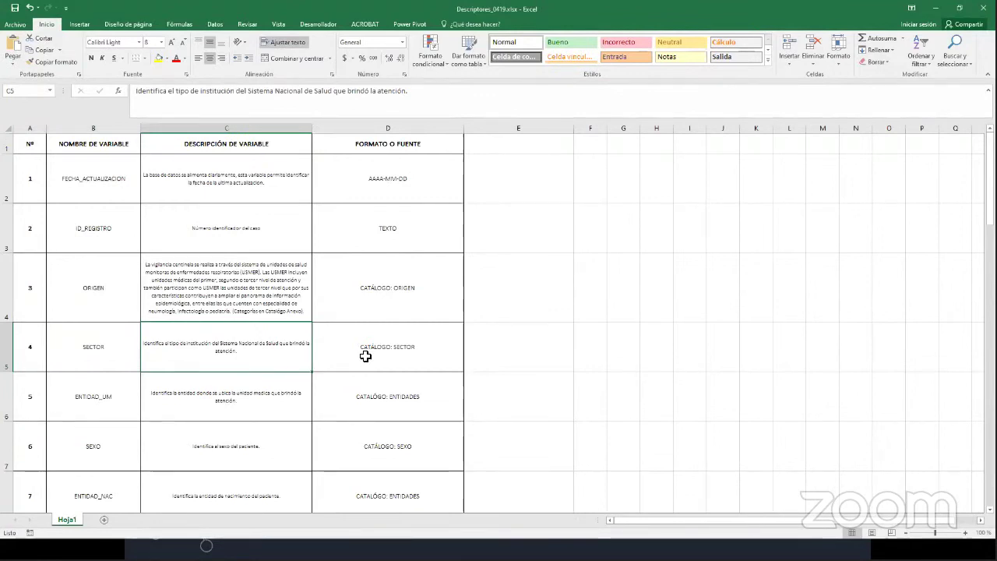
left_click(390, 354)
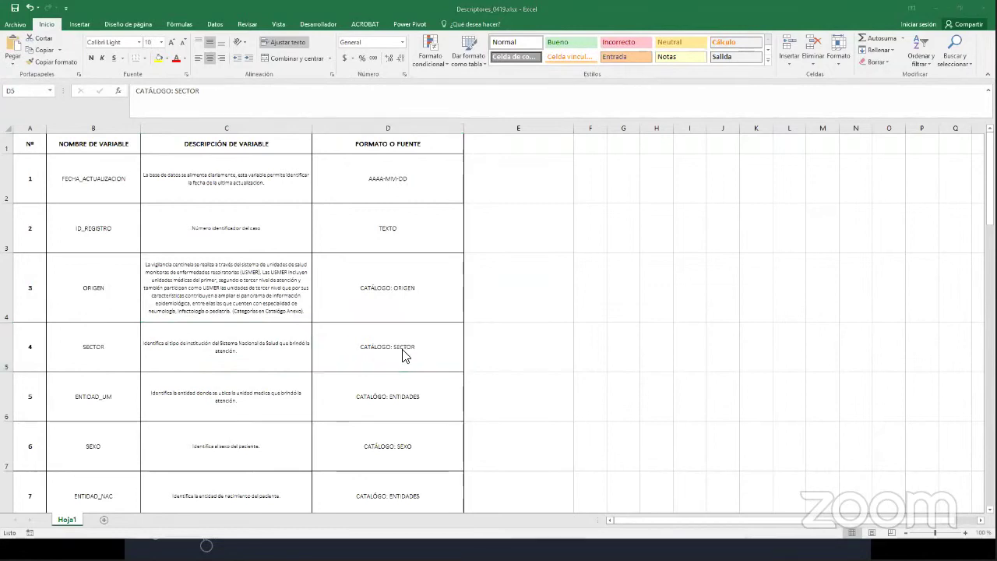
- Open the Catálogo SECTOR sheet in Catalogos_0412.xlsx and examine the institution codes and descriptions from CRUZ ROJA to IMSS
key("alt+Tab")
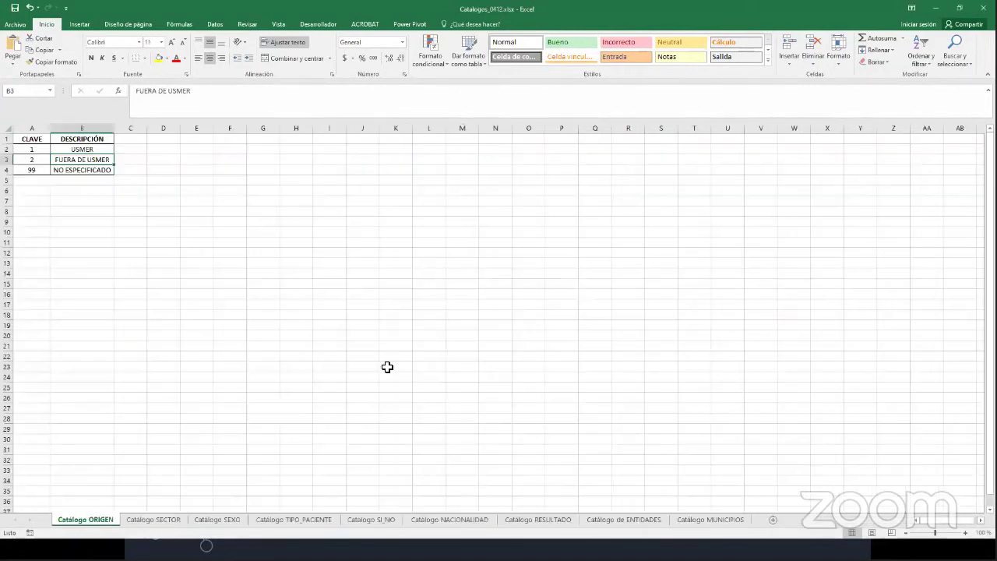
left_click(156, 519)
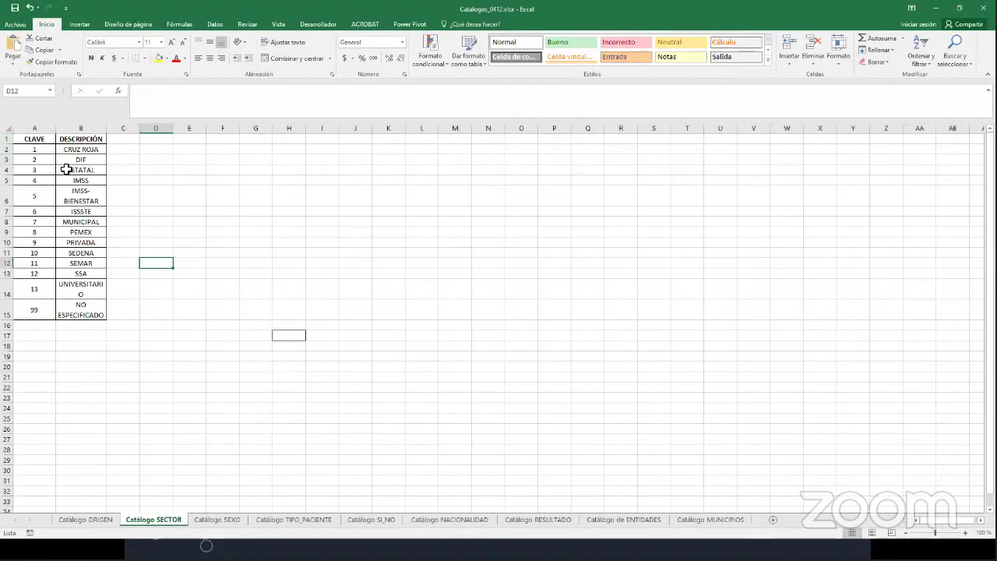
left_click(35, 129)
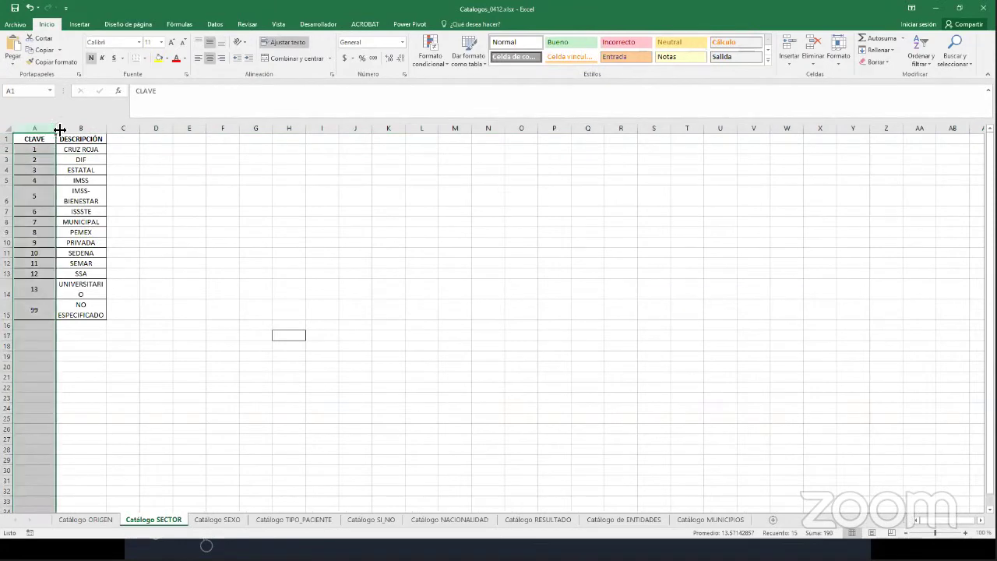
left_click_drag(79, 130, 46, 151)
left_click(74, 150)
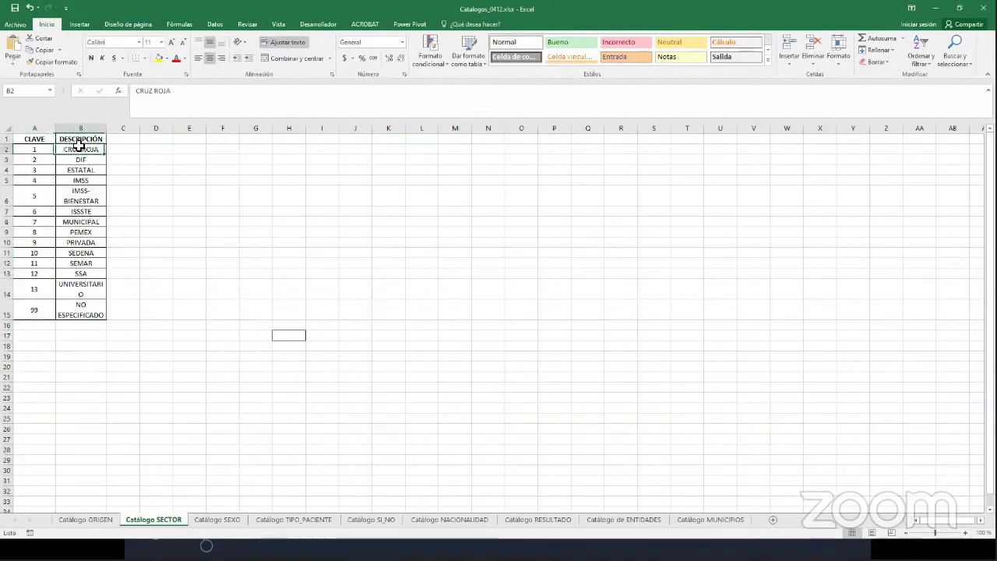
left_click(44, 160)
left_click(43, 169)
left_click(38, 179)
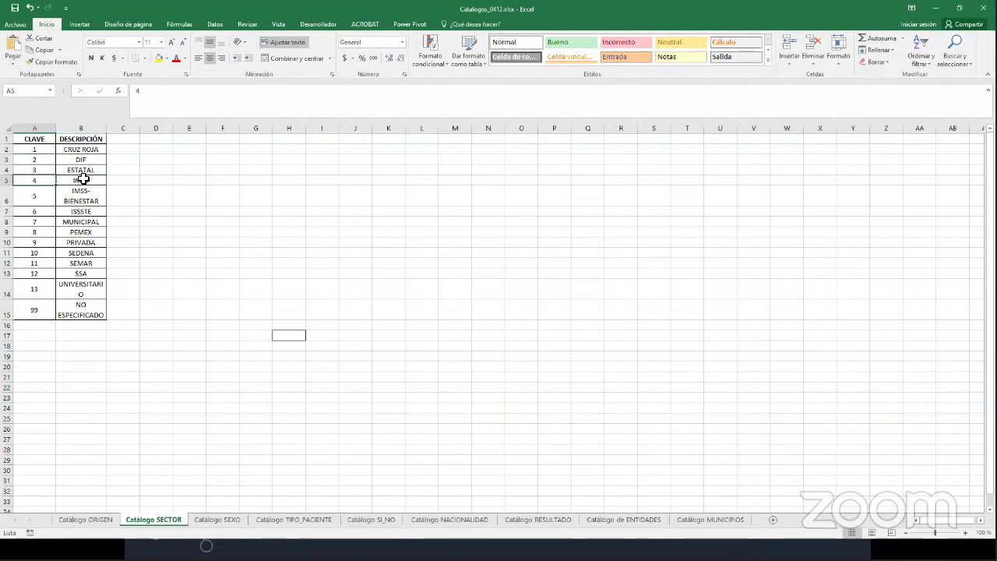
left_click(86, 180)
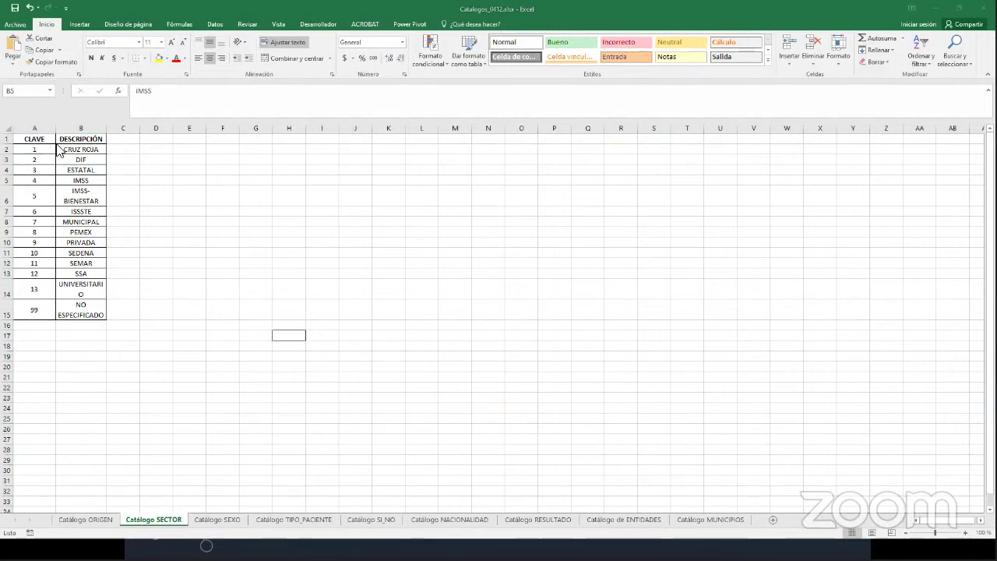
- Match the SECTOR value of row 11 in the dataset to its code and description in the Catálogo SECTOR sheet
key("alt+Tab")
key("alt+Tab")
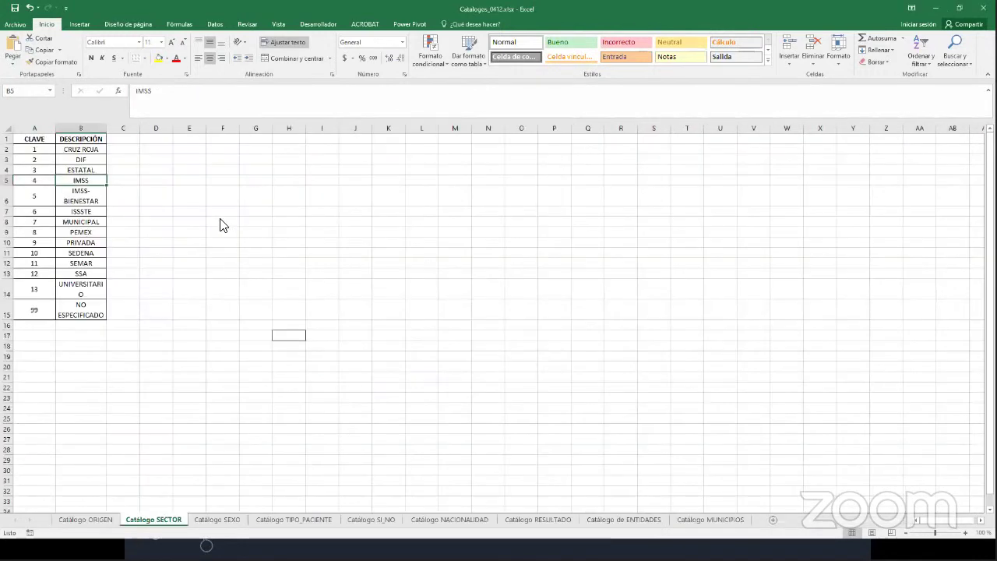
key("alt+Tab")
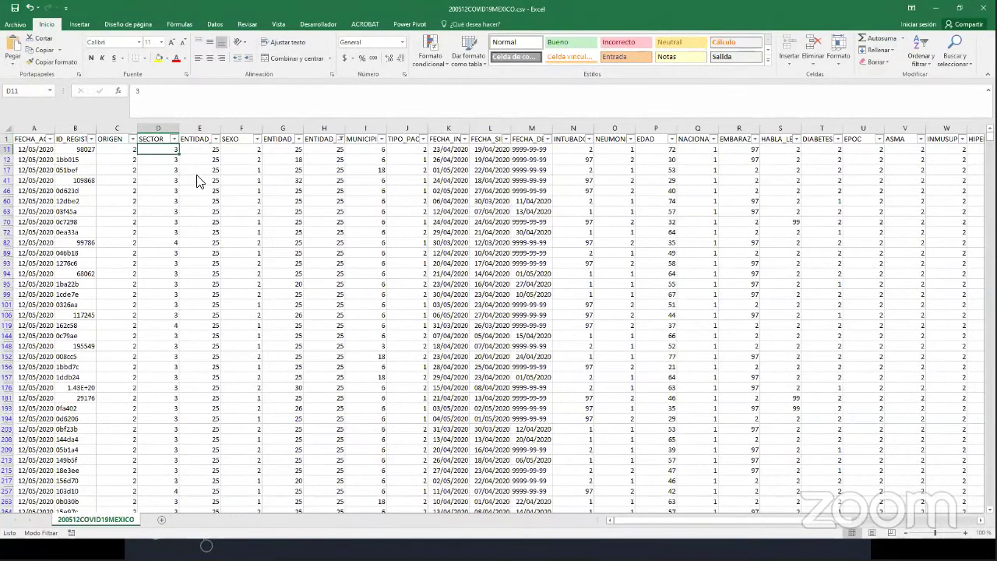
key("alt+Tab")
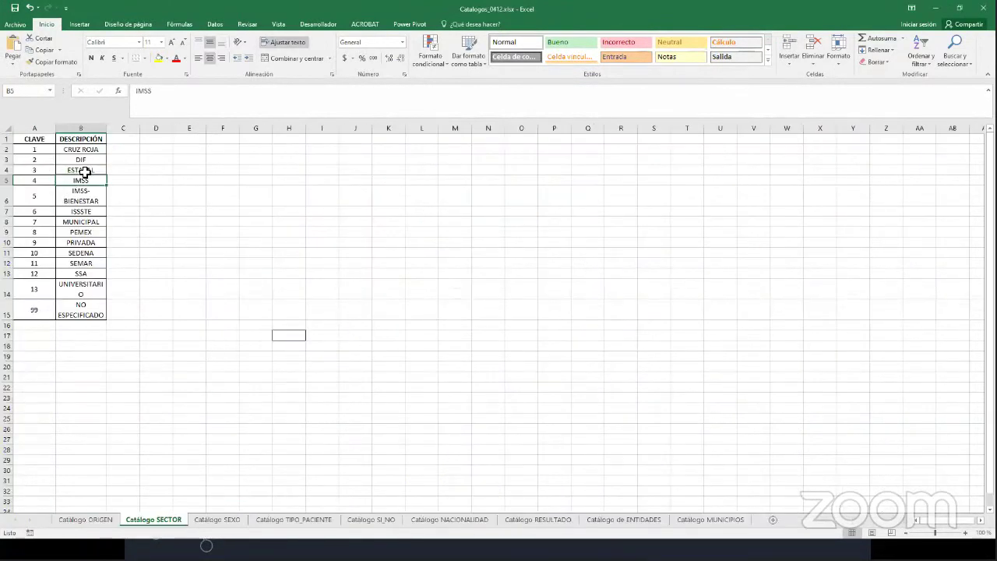
left_click_drag(34, 169, 83, 169)
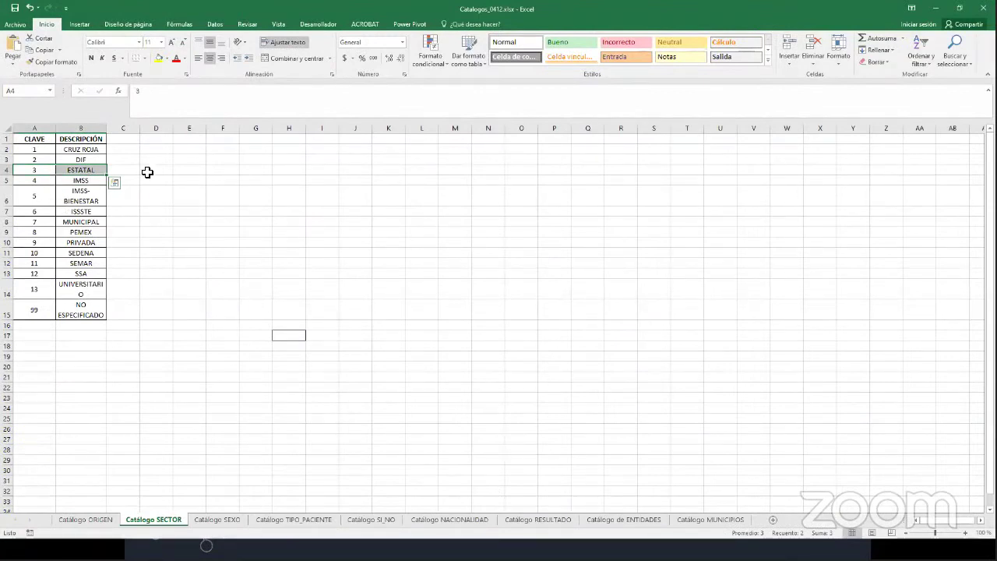
- Switch back to the dataset and examine the ENTIDAD_UM header, its row 11 value and the whole column
key("alt+Tab")
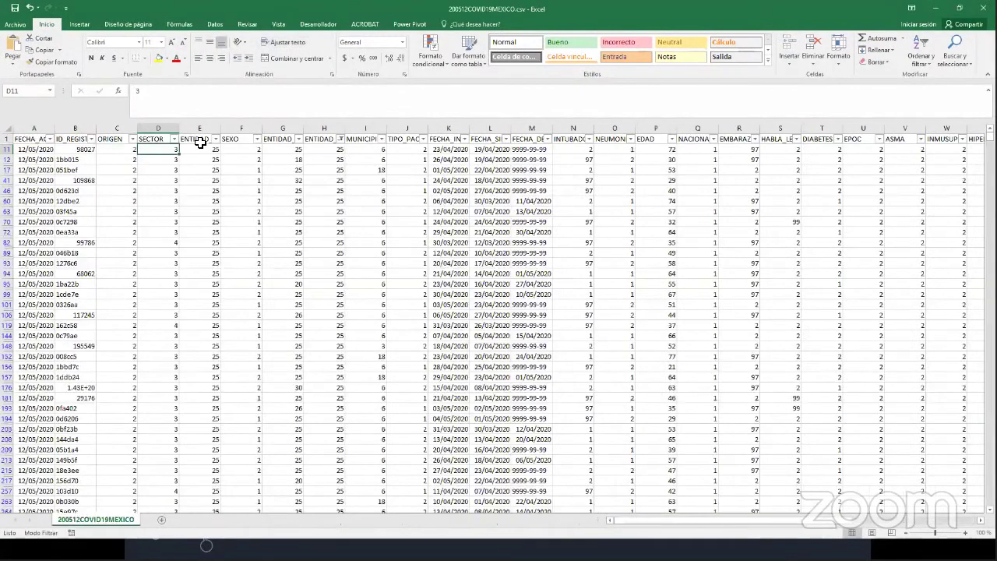
key("Up")
key("Right")
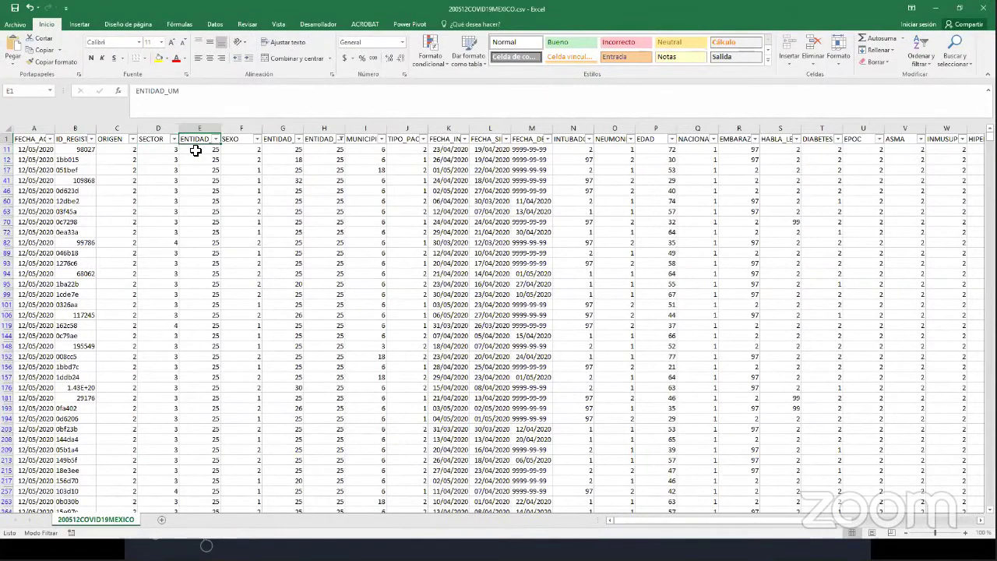
mouse_move(196, 150)
left_mouse_down()
mouse_move(200, 264)
mouse_move(203, 153)
left_mouse_up()
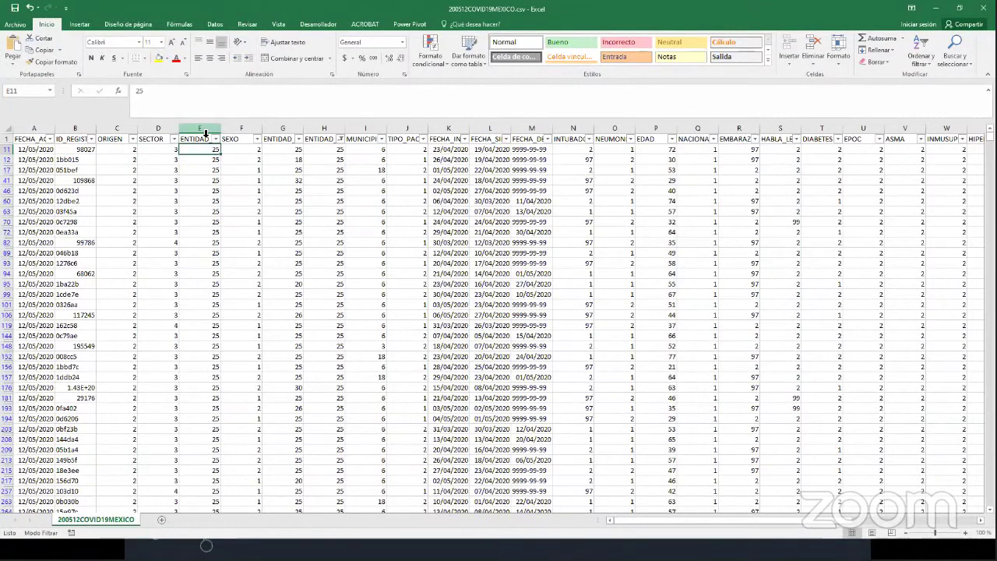
key("ctrl+space")
- Check the SEXO value of row 11 and read the SEXO variable's description and source in Descriptores_0419.xlsx
left_click(248, 151)
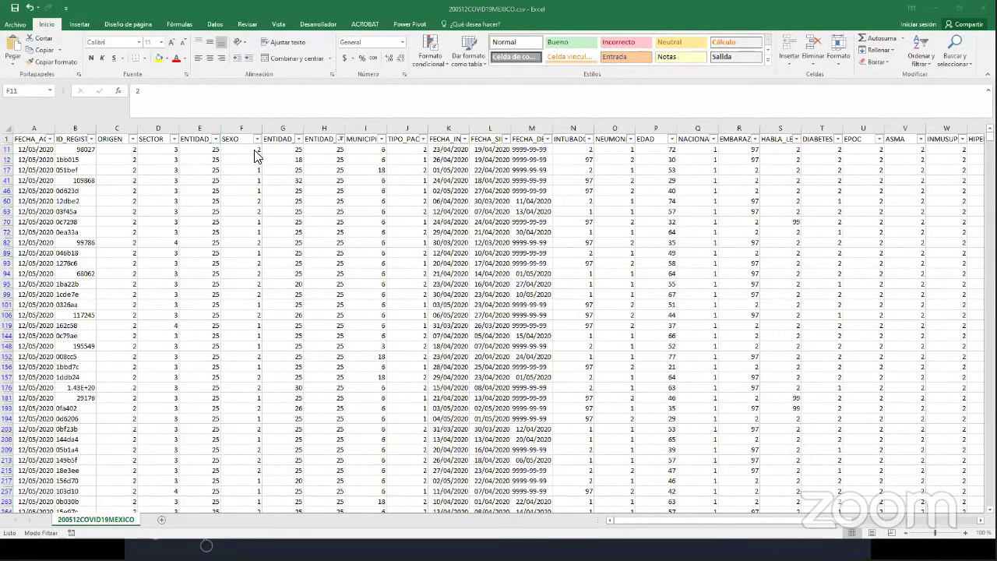
key("alt+Tab")
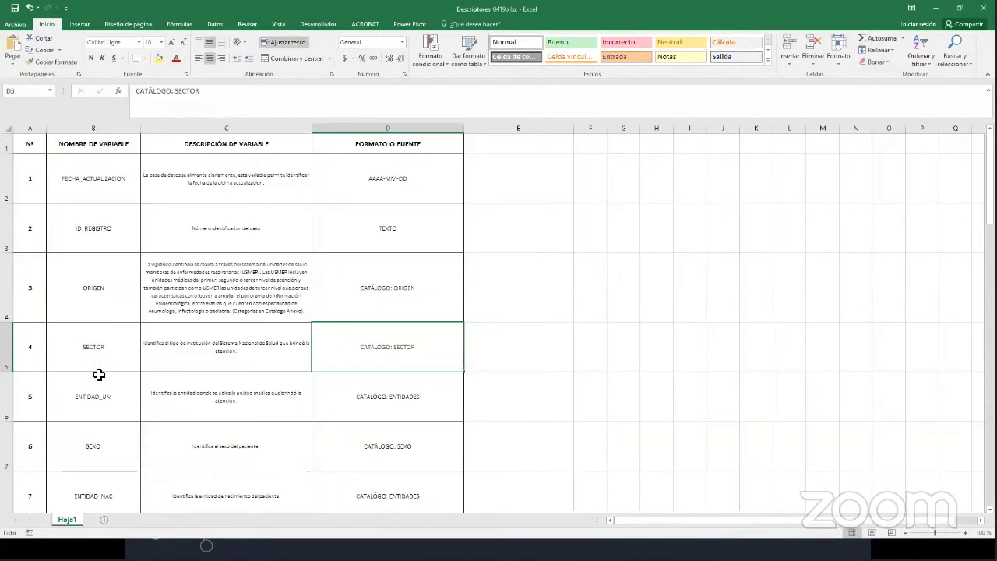
left_click(179, 454)
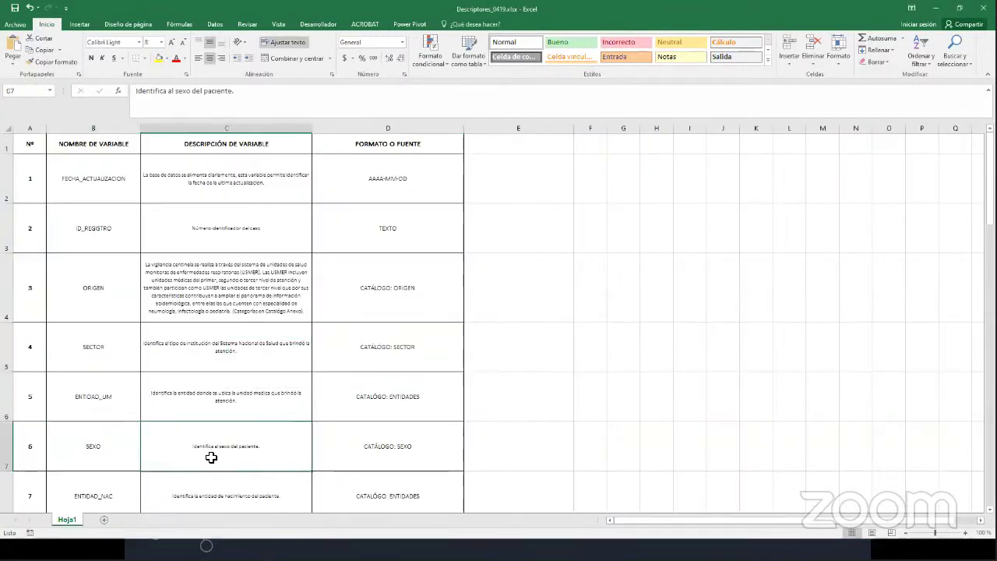
left_click(386, 453)
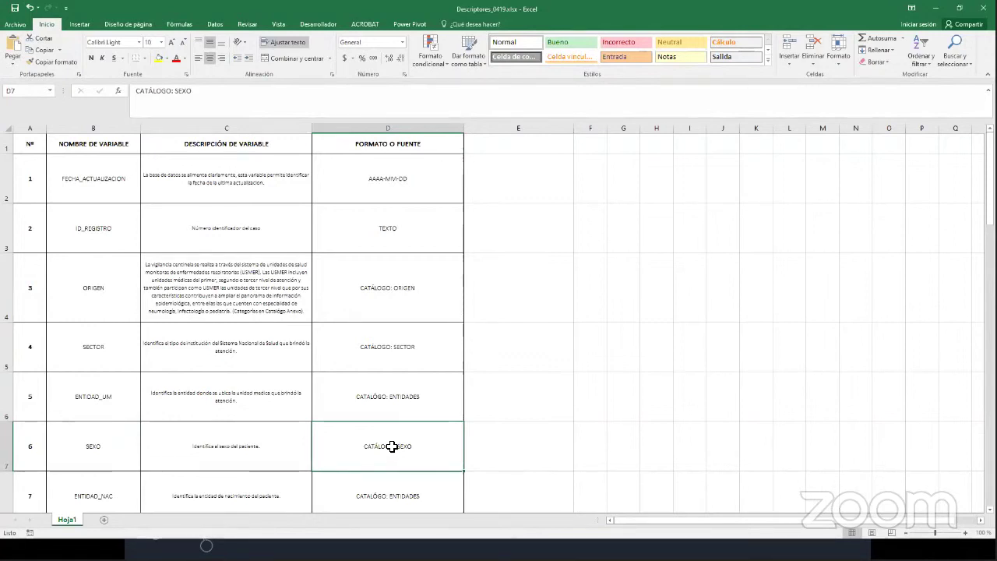
- Open the Catálogo SEXO sheet in Catalogos_0412.xlsx and look up the meaning of code 2
key("alt+Tab")
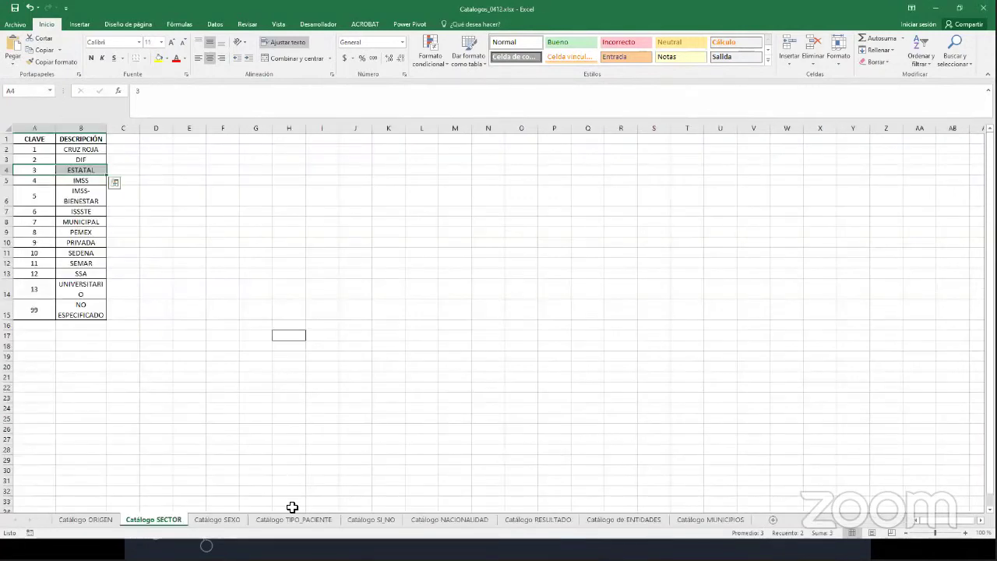
left_click(218, 520)
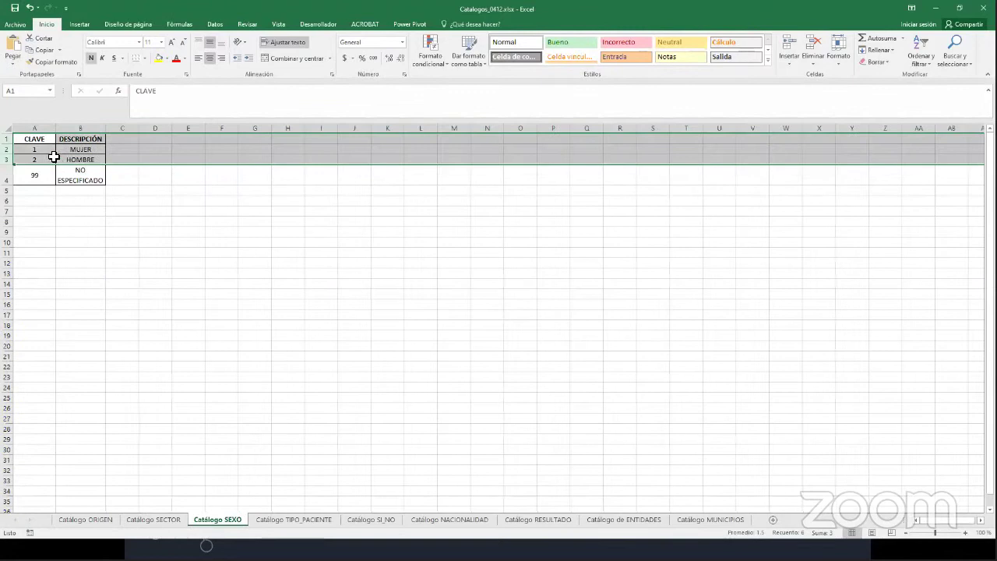
mouse_move(57, 151)
left_mouse_down()
mouse_move(80, 151)
mouse_move(47, 149)
mouse_move(45, 159)
left_mouse_up()
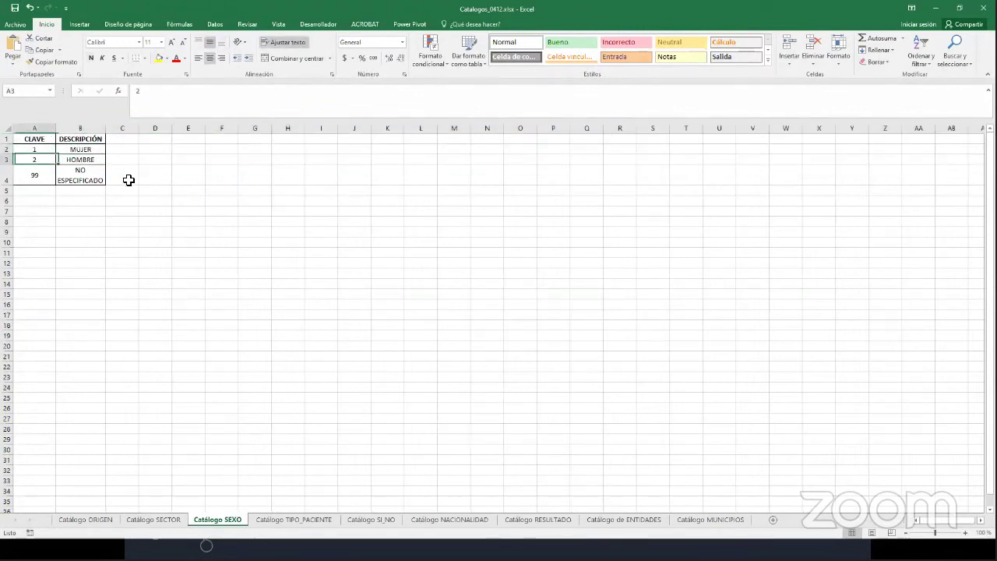
- Replace the SEXO code in row 11 of the dataset with Hombre and select that entire row
key("alt+Tab")
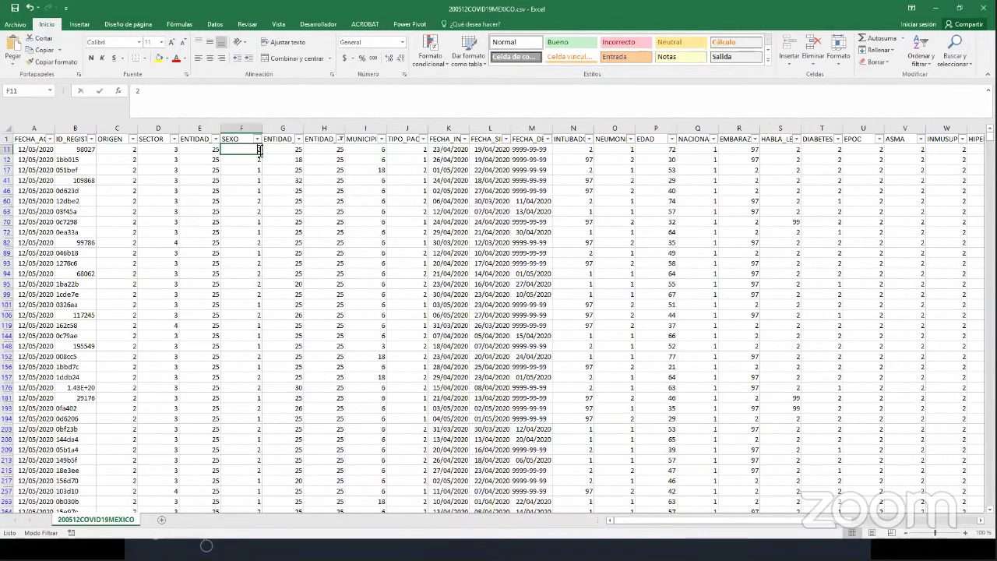
type("Hombre")
key("Return")
key("Up")
key("Left")
key("Left")
key("Left")
key("Right")
key("Right")
key("Right")
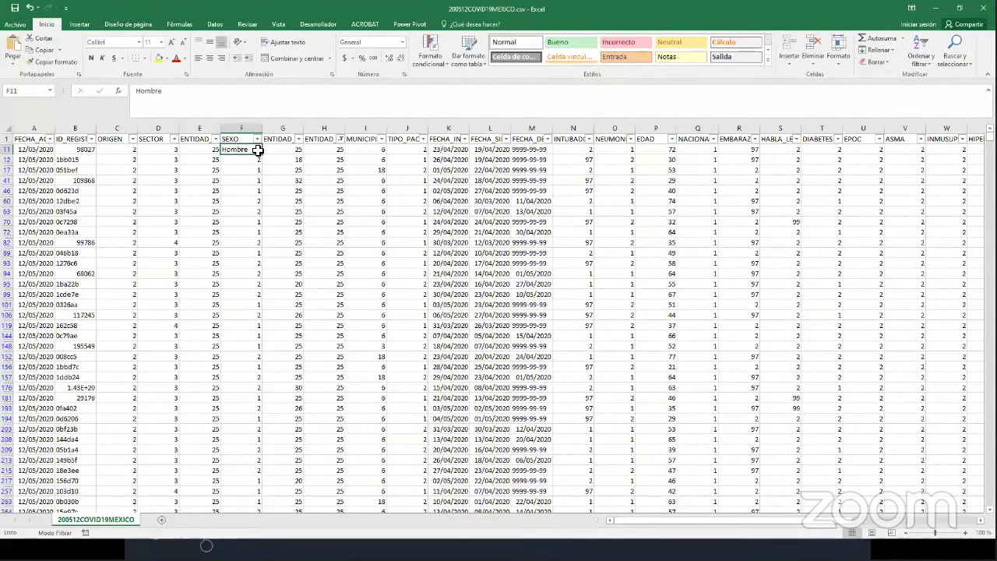
key("Home")
key("shift+space")
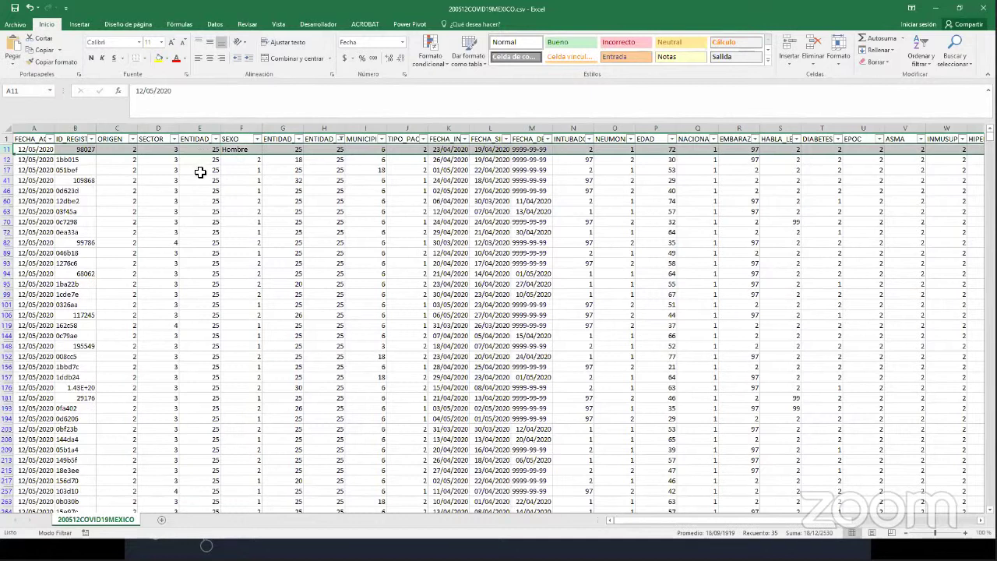
- Check the row 11 values of SECTOR and of the birth and residence entity columns in the dataset
left_click(161, 151)
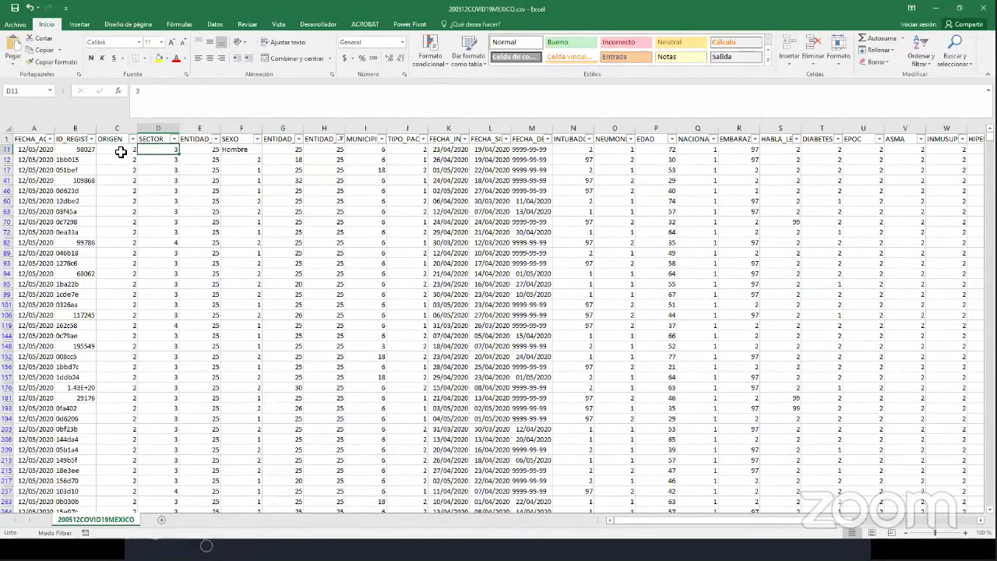
left_click(293, 148)
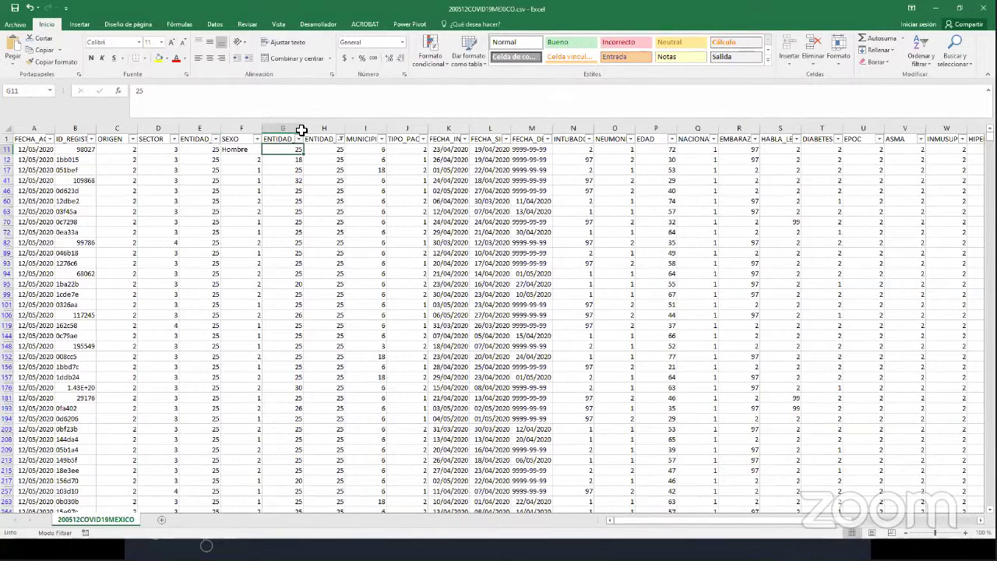
left_click(320, 149)
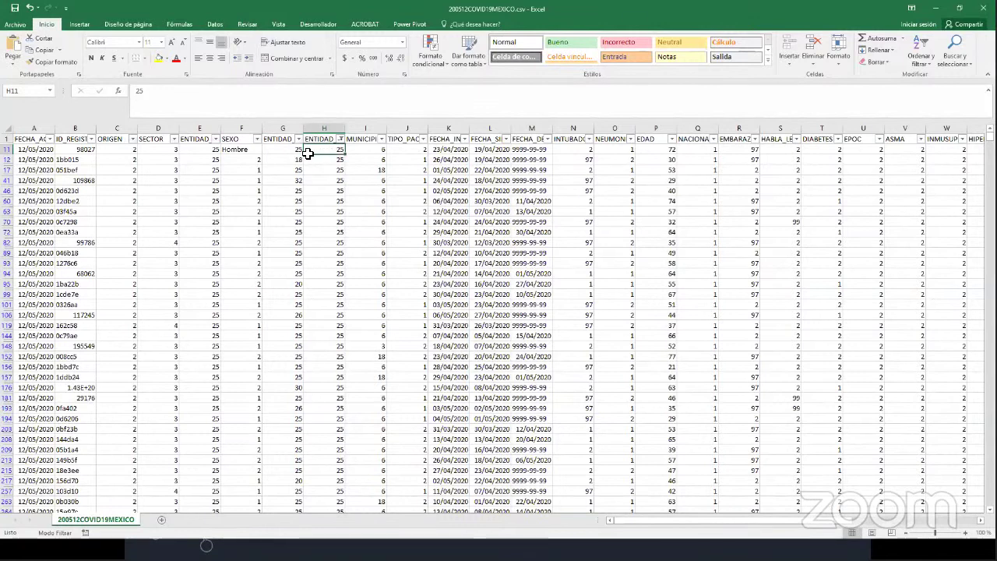
- Widen the MUNICIPIO_RES column to about 13 and select its header and row 11 code
left_click_drag(387, 128, 425, 127)
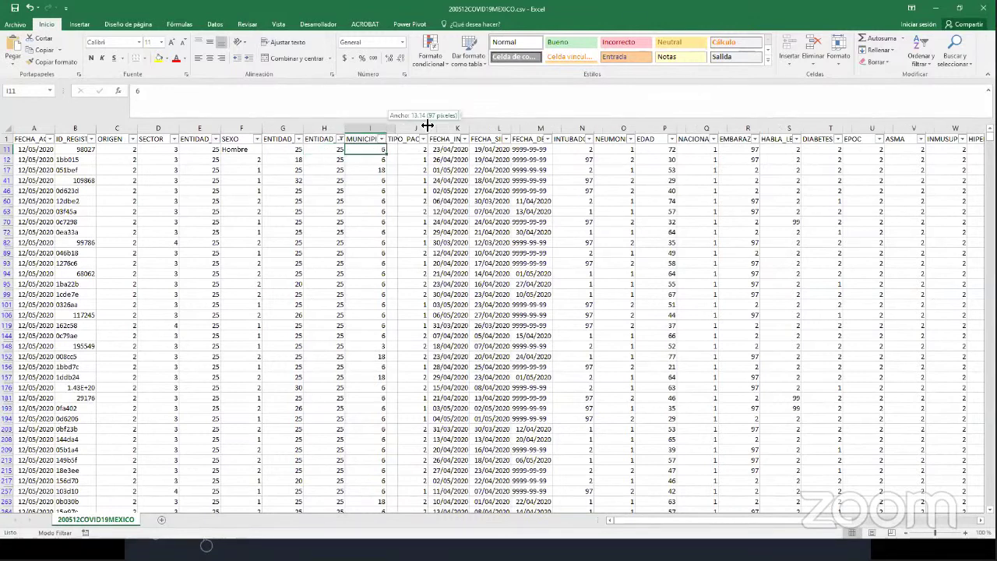
left_click(373, 150)
key("Up")
left_click(386, 150)
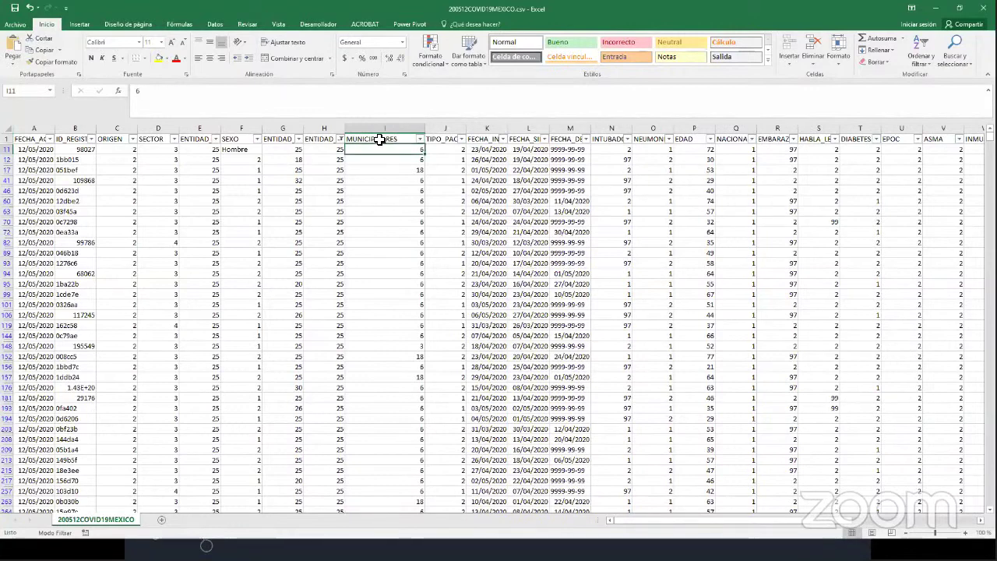
- Switch to Descriptores_0419.xlsx and read the description and source of the MUNICIPIO_RES variable
key("alt+Tab")
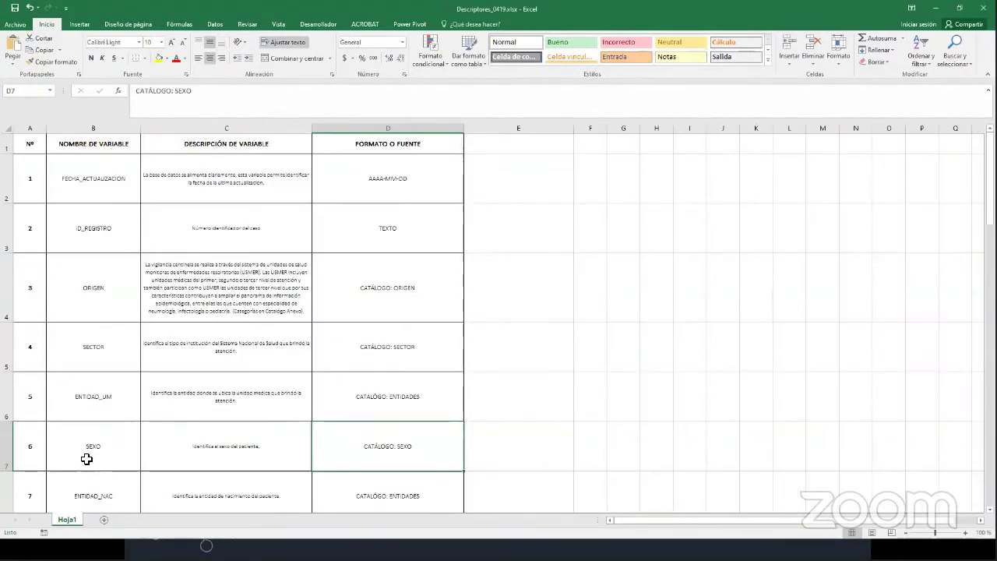
left_click(86, 456)
scroll(86, 458, "down", 3)
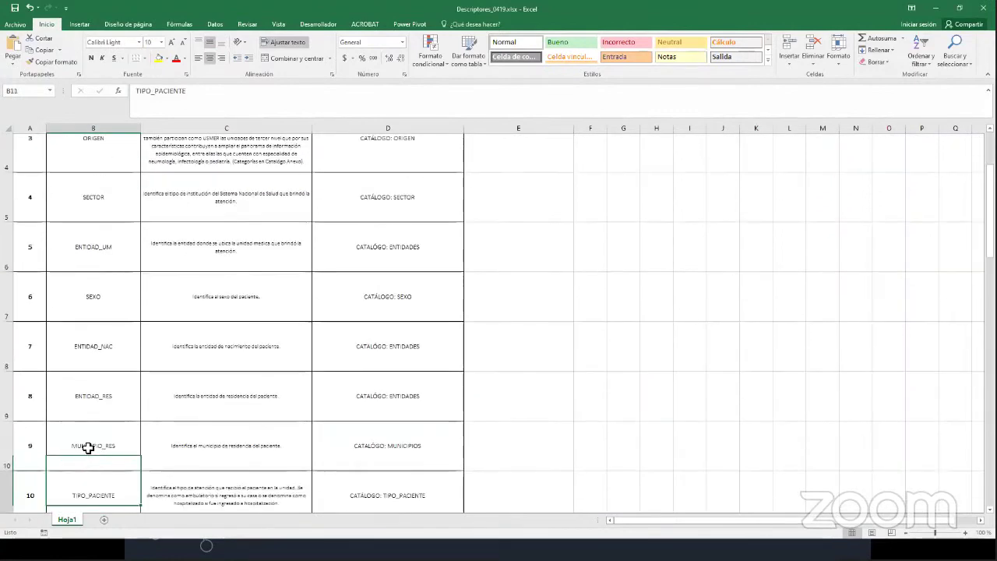
left_click(210, 425)
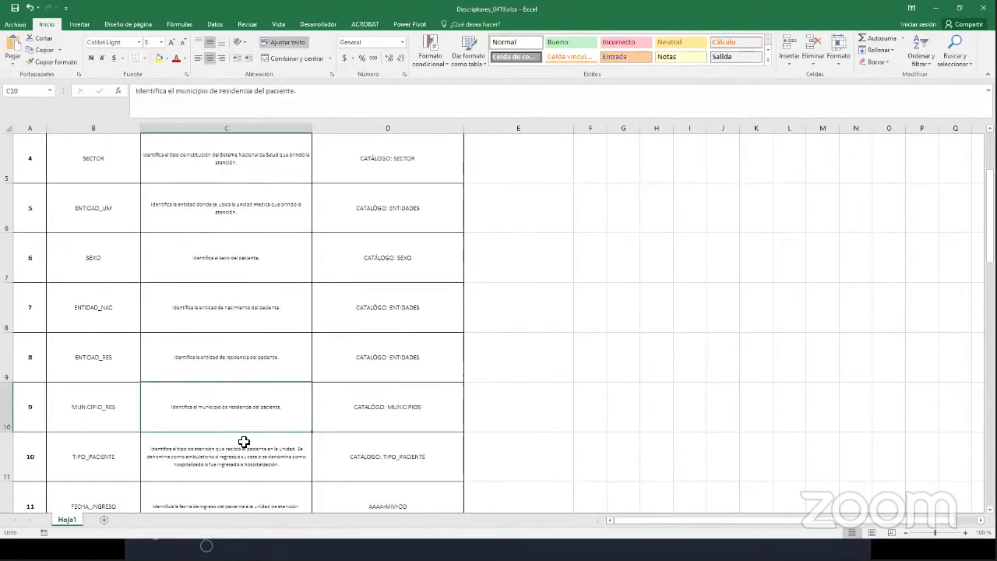
left_click(381, 415)
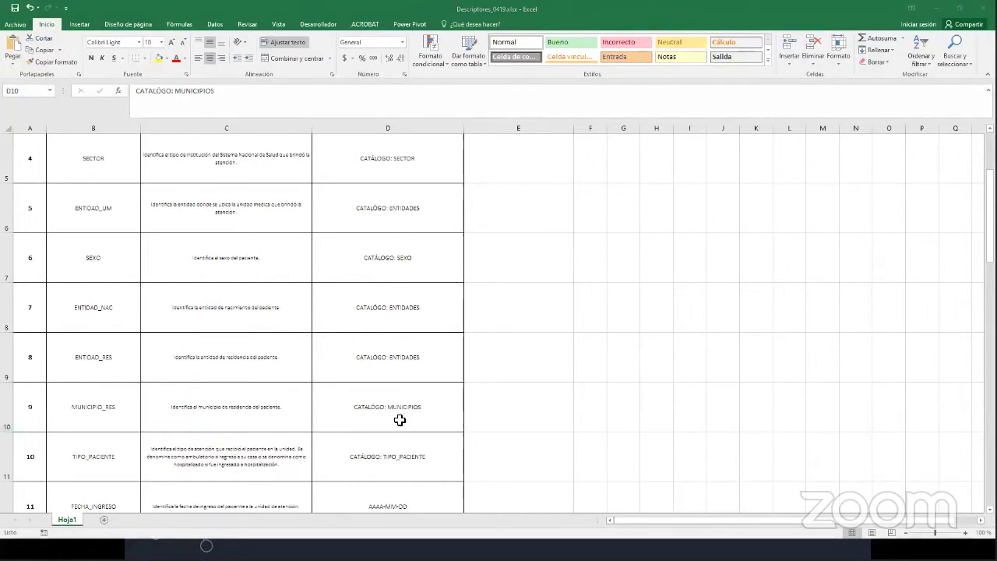
- Open the Catálogo MUNICIPIOS sheet in Catalogos_0412.xlsx and skim its list of municipality and entity codes
key("alt+Tab")
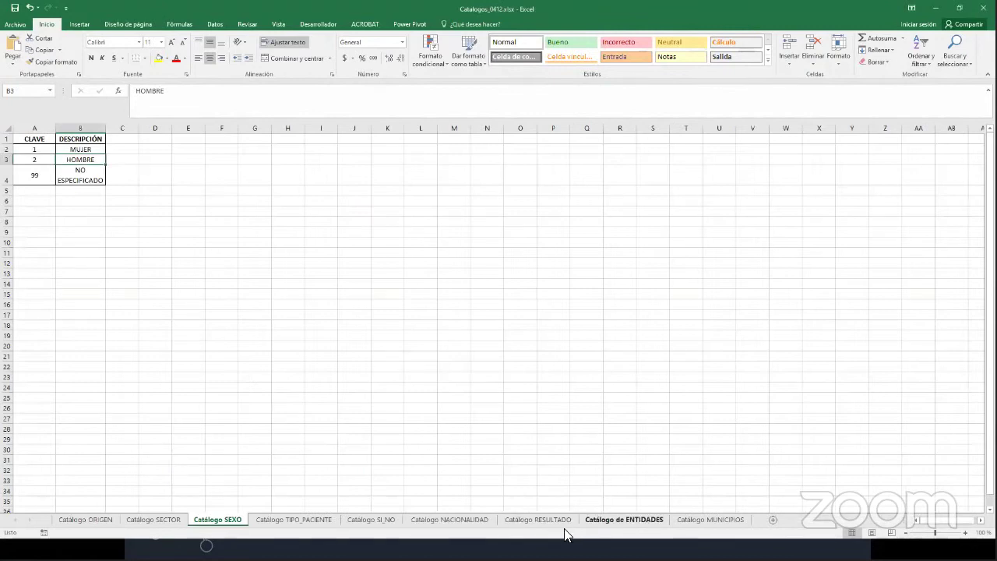
left_click(698, 522)
left_click(171, 303)
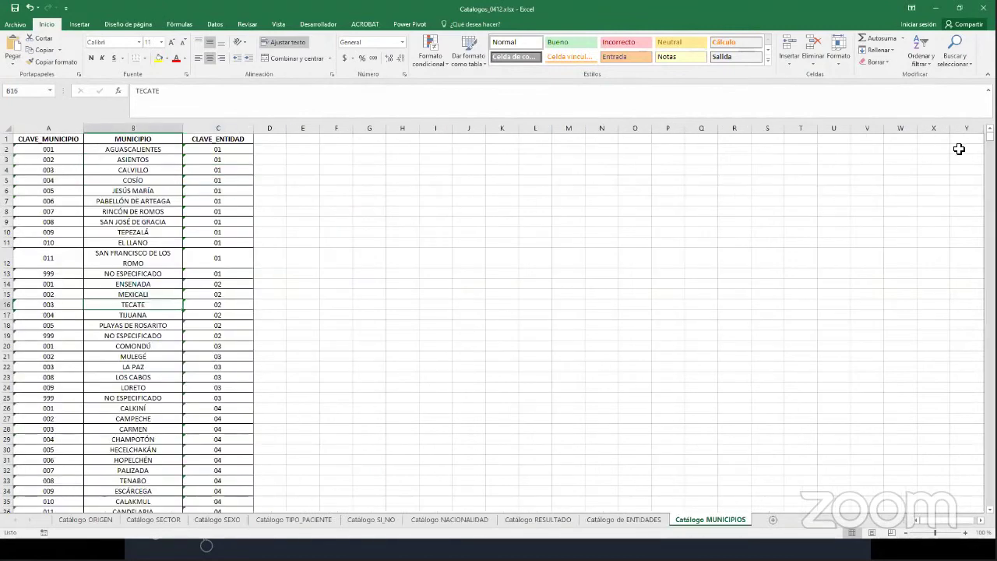
scroll(499, 323, "down", 20)
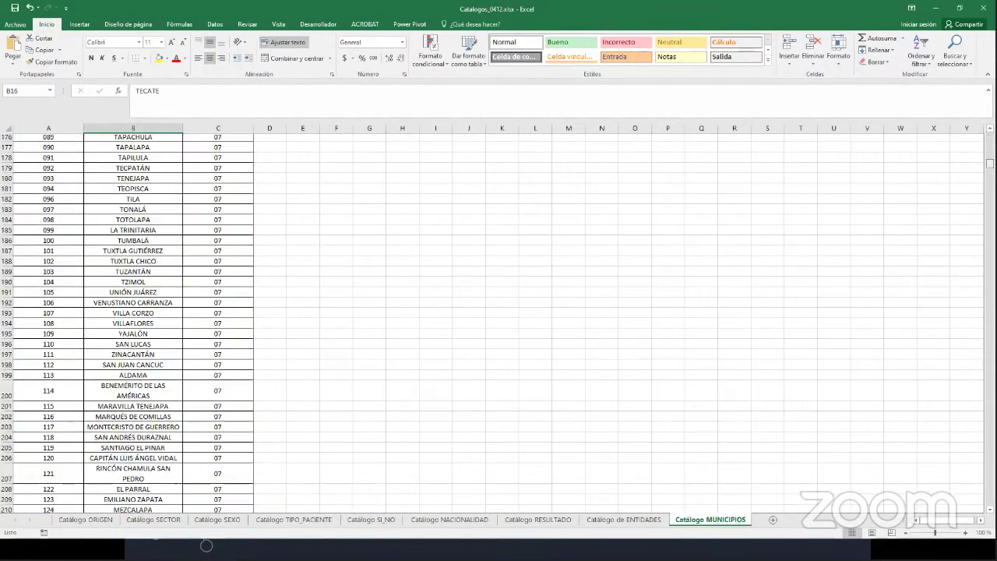
scroll(696, 156, "up", 20)
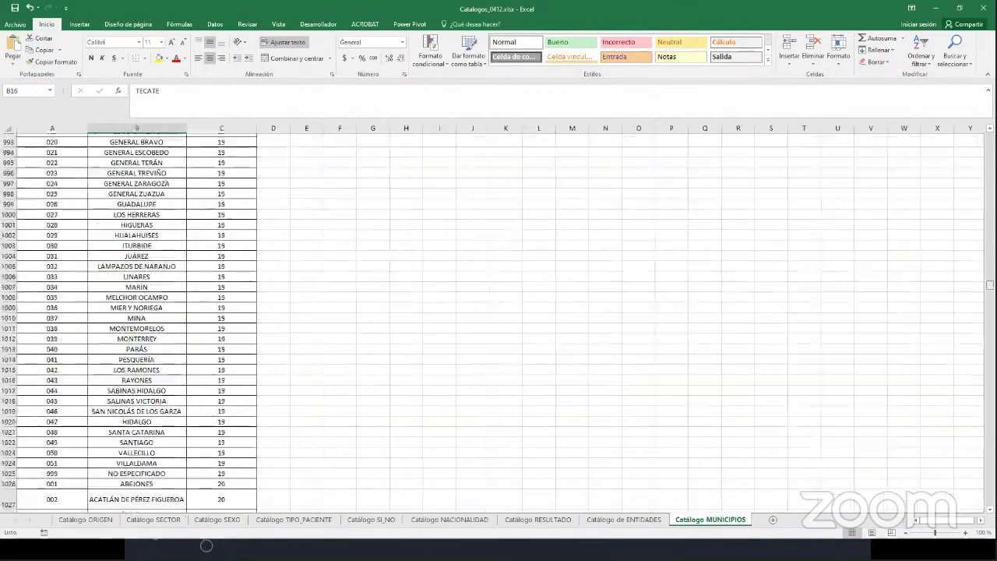
scroll(150, 152, "up", 20)
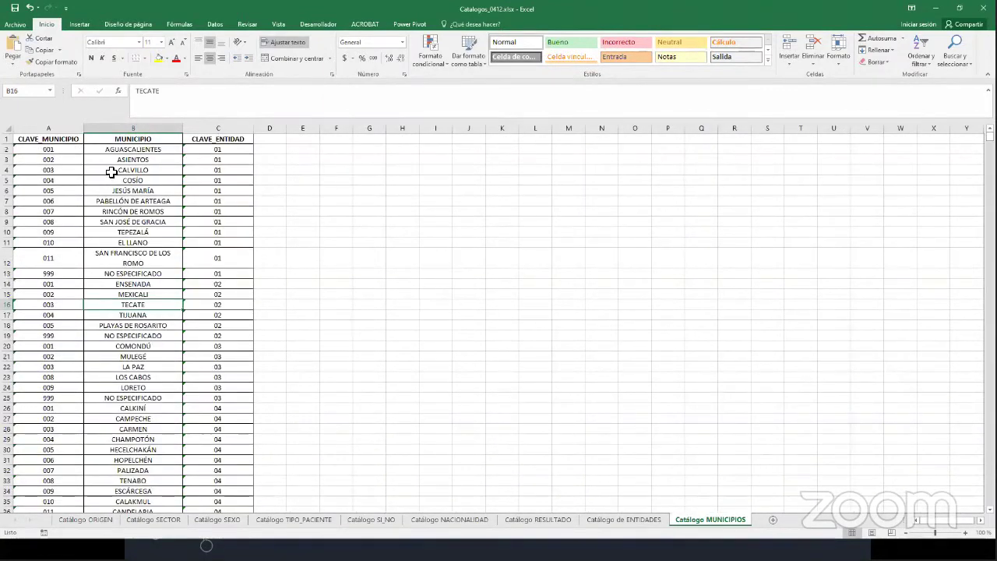
- Compare the first municipality entries of the catalogue with the MUNICIPIO_RES code in row 11 of the dataset
key("alt+Tab")
key("alt+Tab")
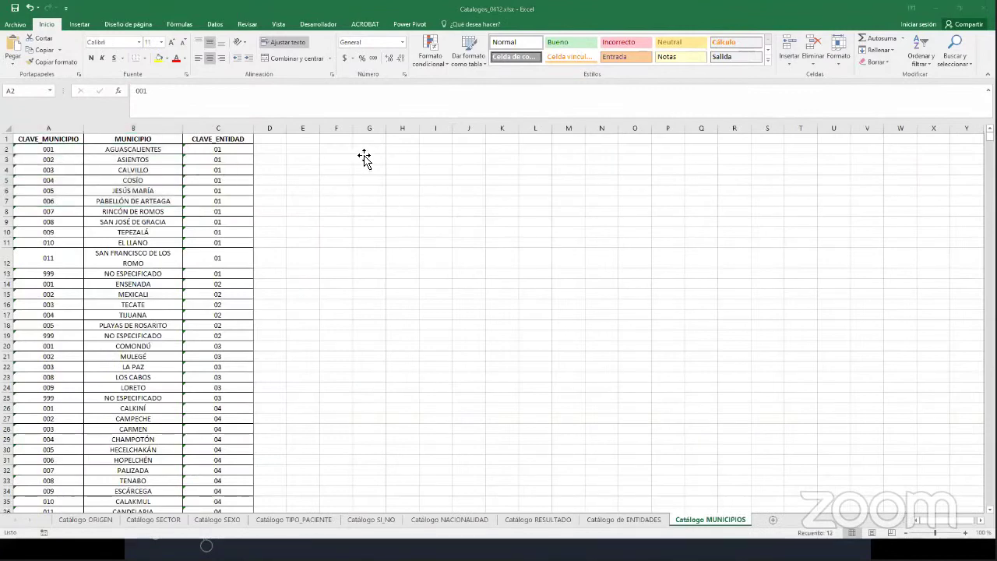
key("alt+Tab")
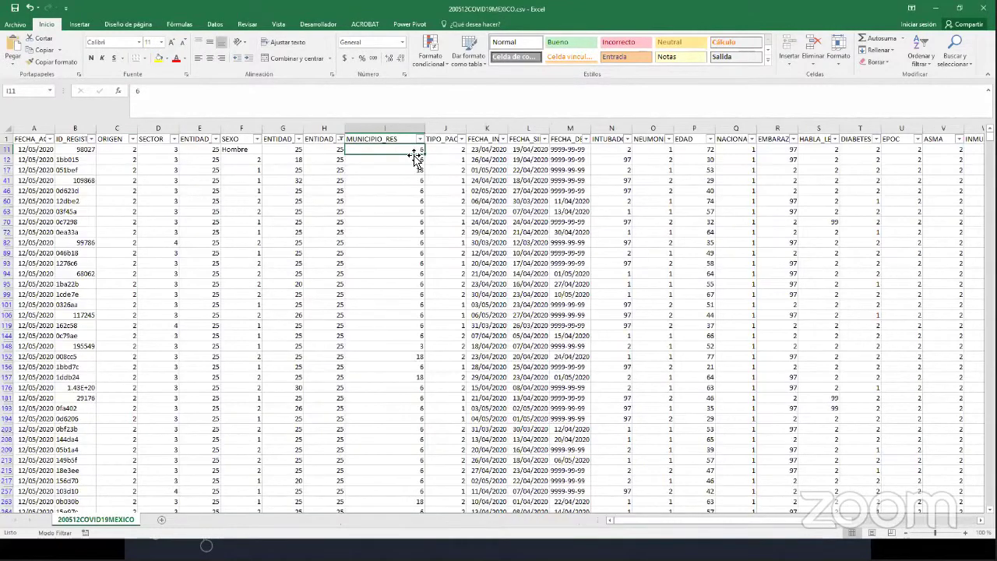
key("alt+Tab")
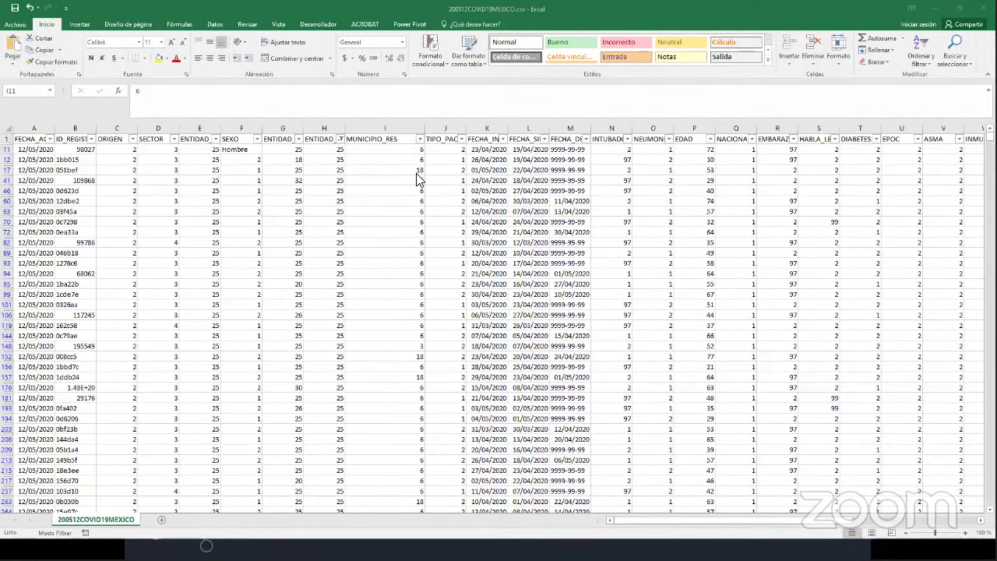
key("alt+Tab")
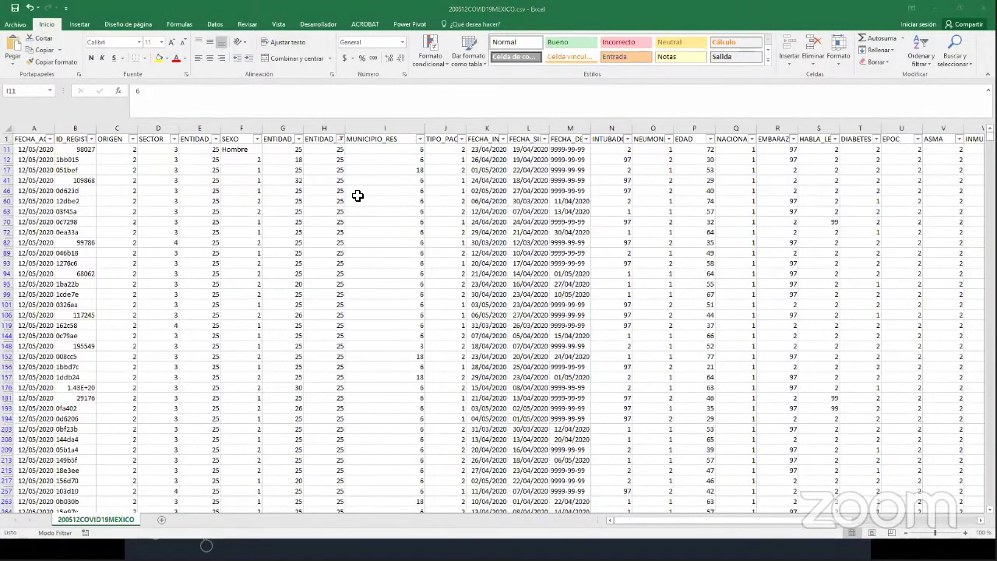
- Return to Catálogo MUNICIPIOS, find the municipalities of entity 25 and select that block
key("alt+Tab")
left_click(220, 202)
scroll(229, 210, "down", 3)
scroll(229, 207, "up", 3)
scroll(237, 255, "down", 20)
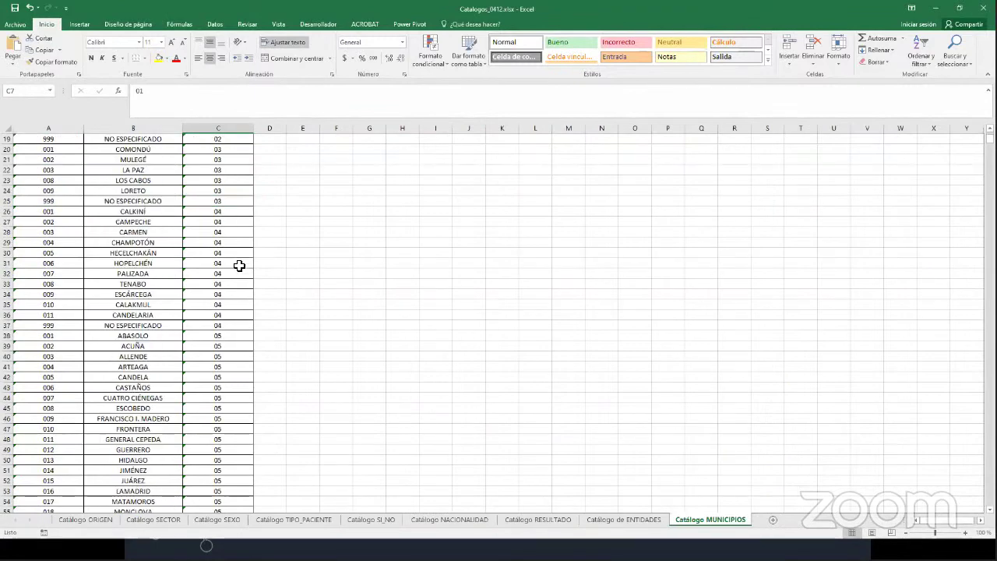
scroll(248, 300, "down", 20)
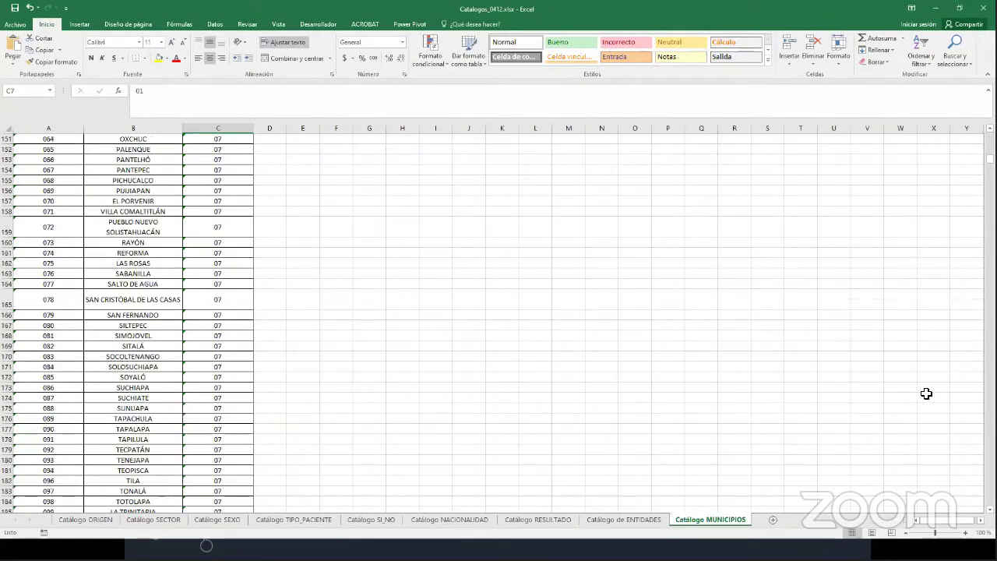
scroll(248, 300, "down", 20)
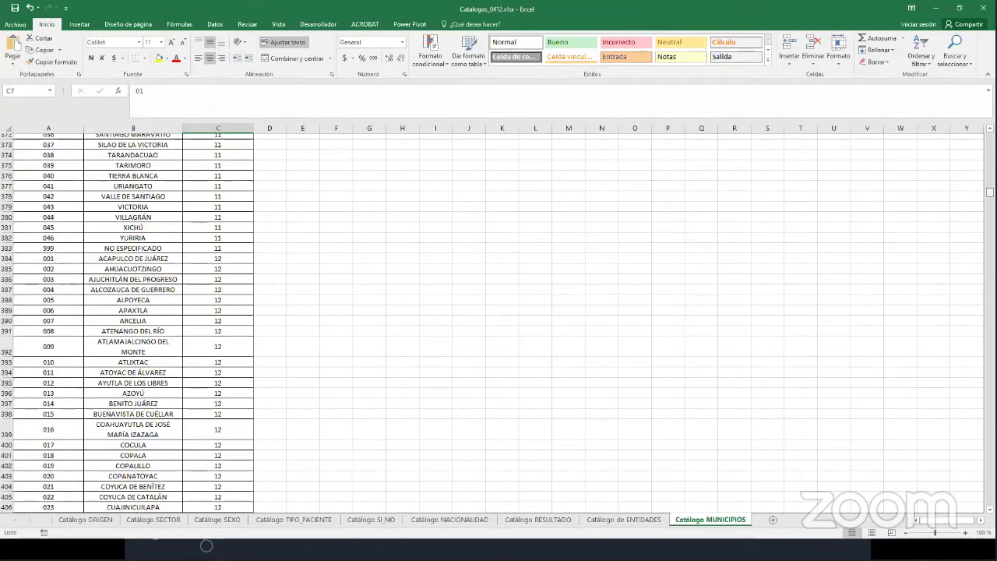
scroll(499, 323, "down", 20)
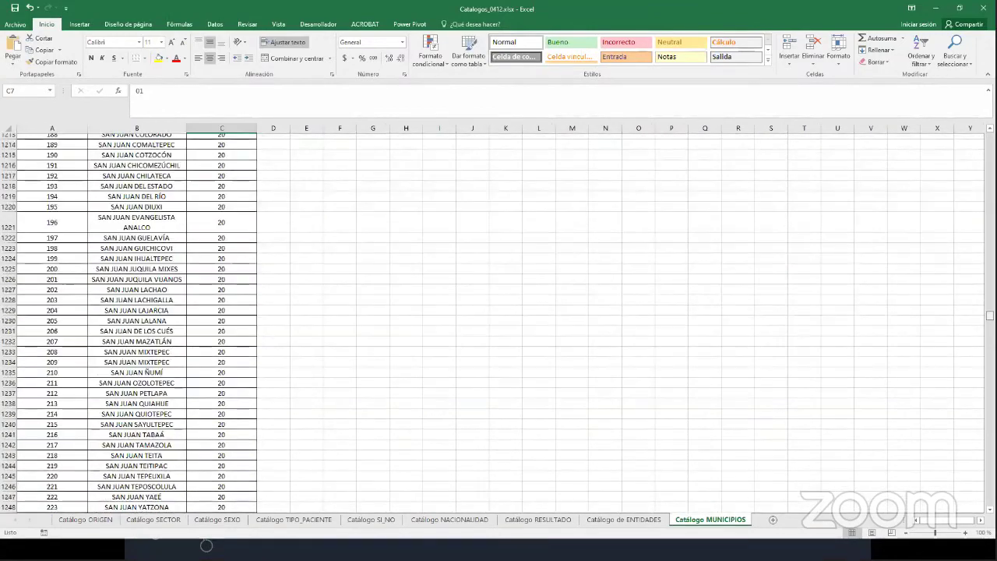
scroll(972, 394, "down", 20)
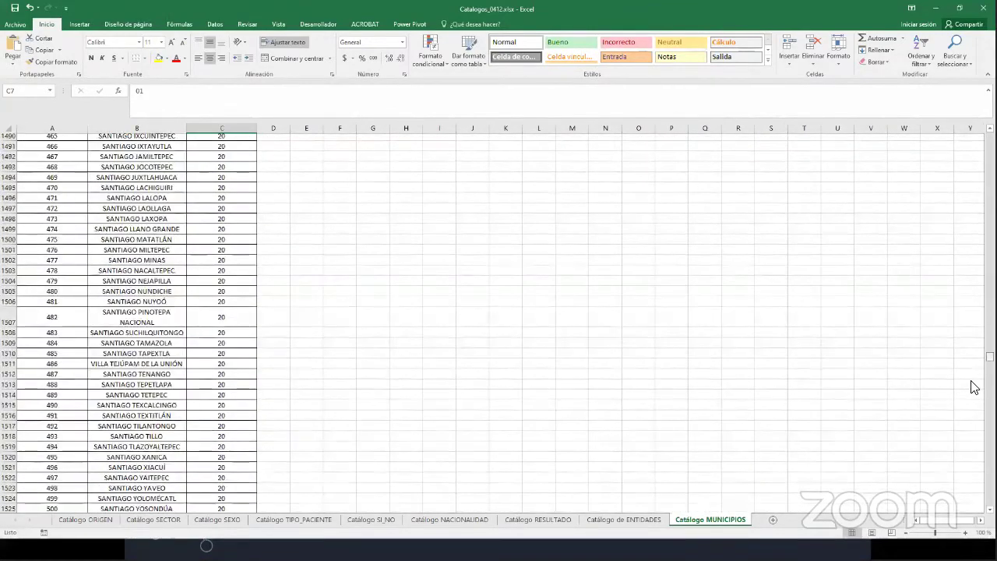
scroll(972, 402, "down", 20)
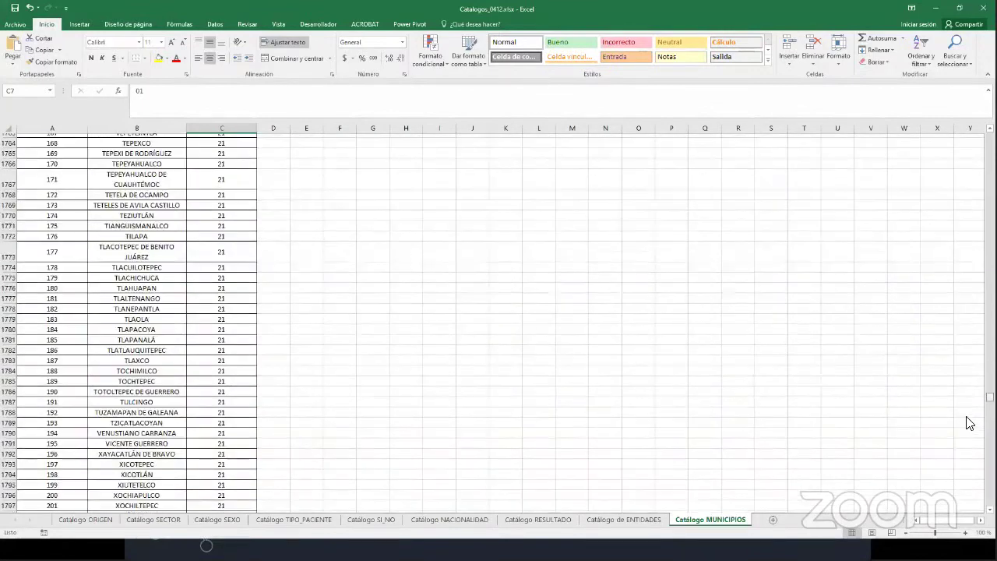
scroll(334, 265, "up", 6)
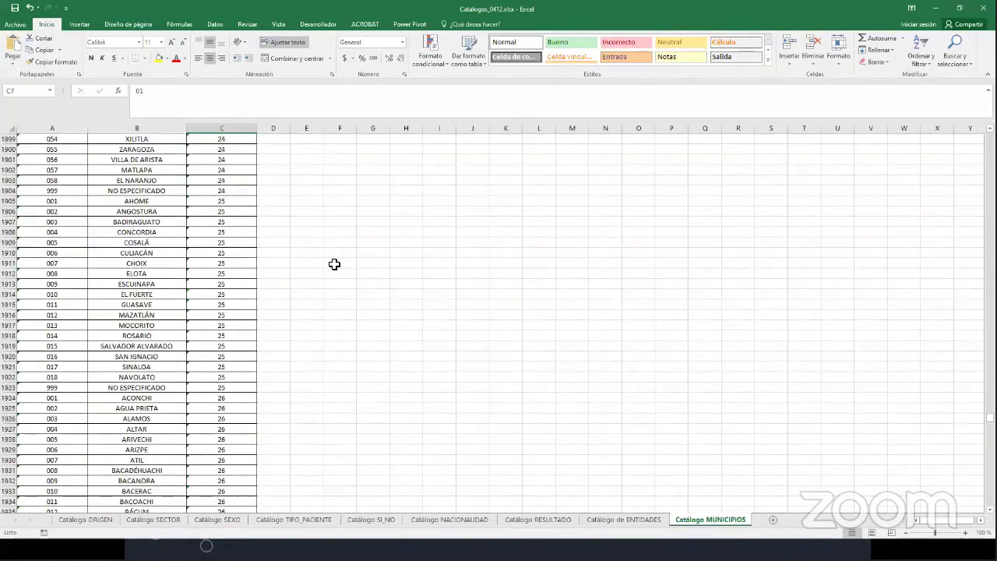
left_click_drag(232, 263, 50, 413)
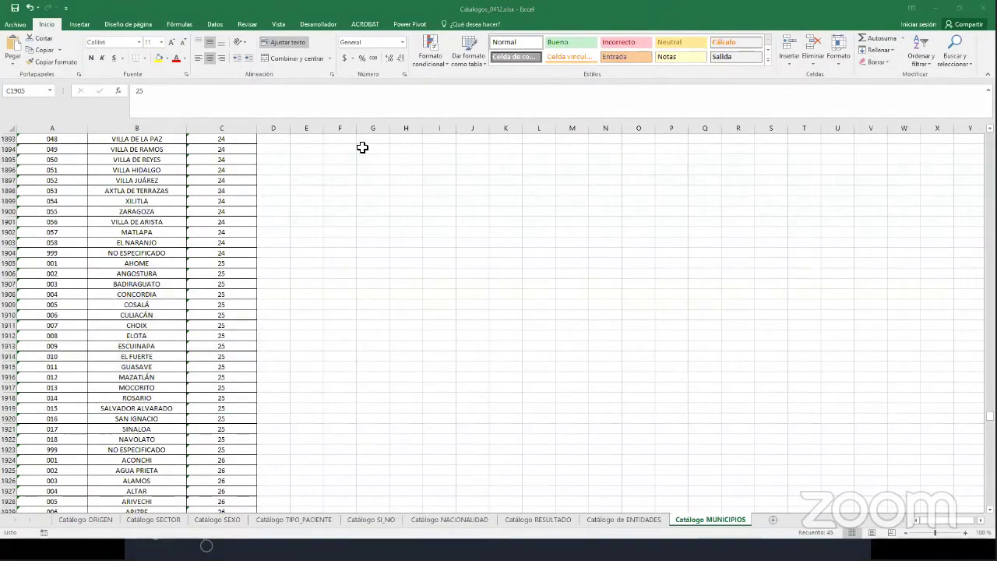
- Recheck the row 11 municipality code, highlight the catalogue entry for municipality 006 of entity 25, and return to the dataset
key("alt+Tab")
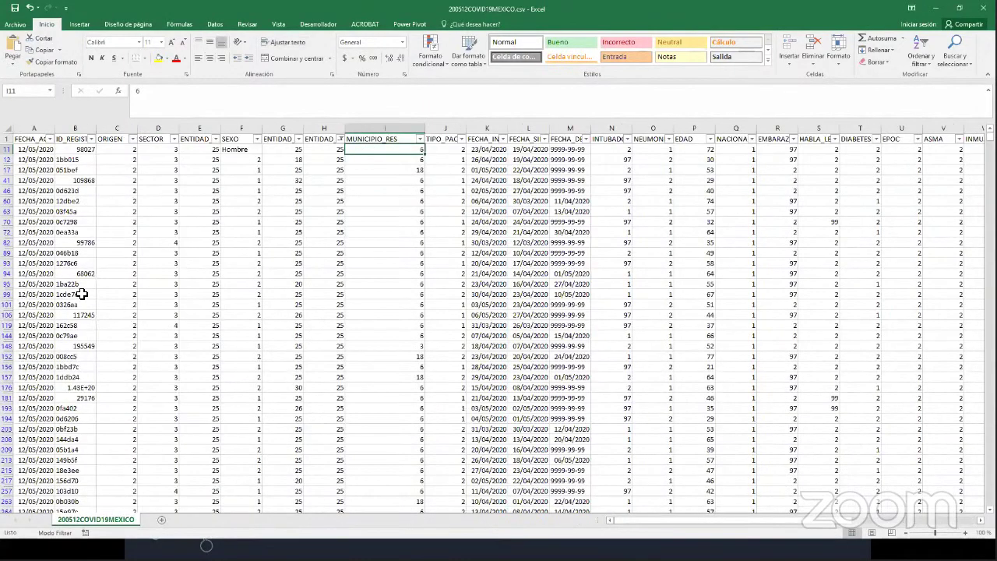
key("alt+Tab")
left_click(209, 317)
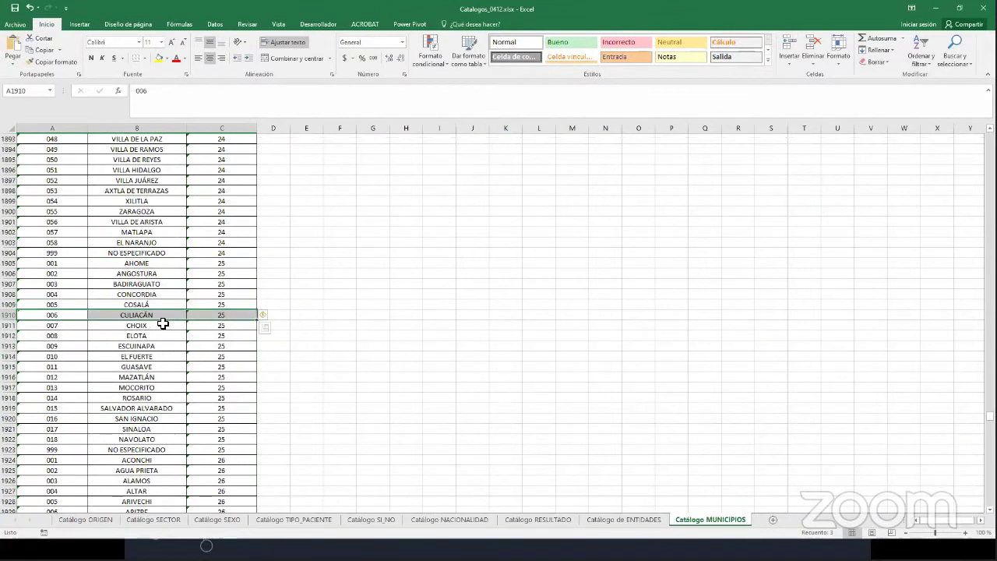
key("alt+Tab")
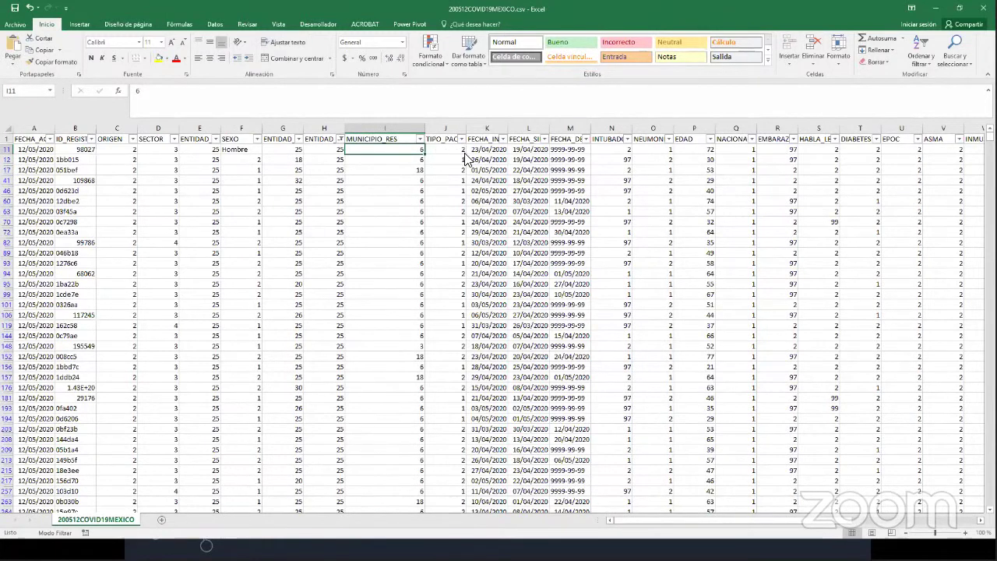
- Look up the TIPO_PACIENTE variable and its source catalogue in Descriptores_0419.xlsx
key("alt+Tab")
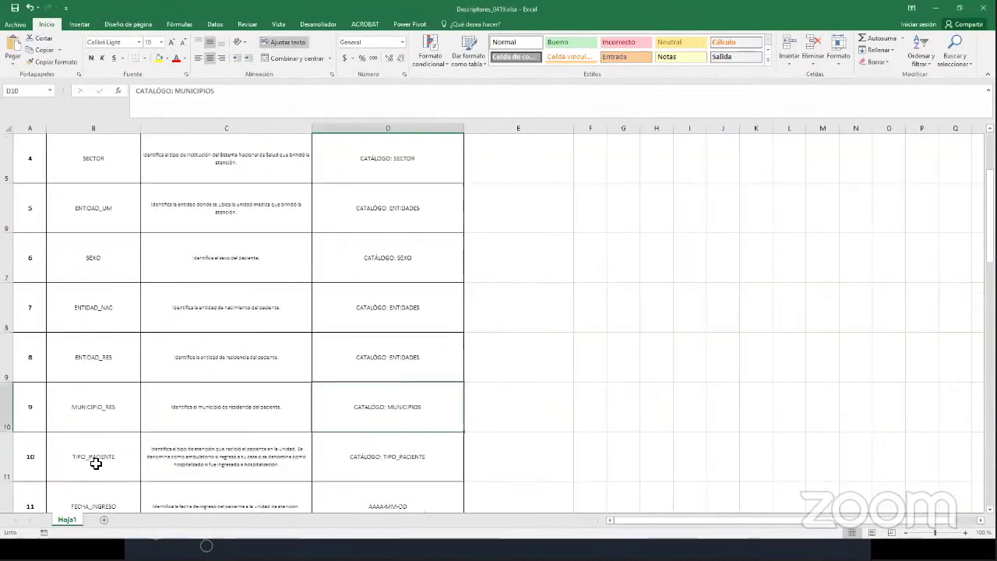
left_click(101, 466)
left_click(422, 455)
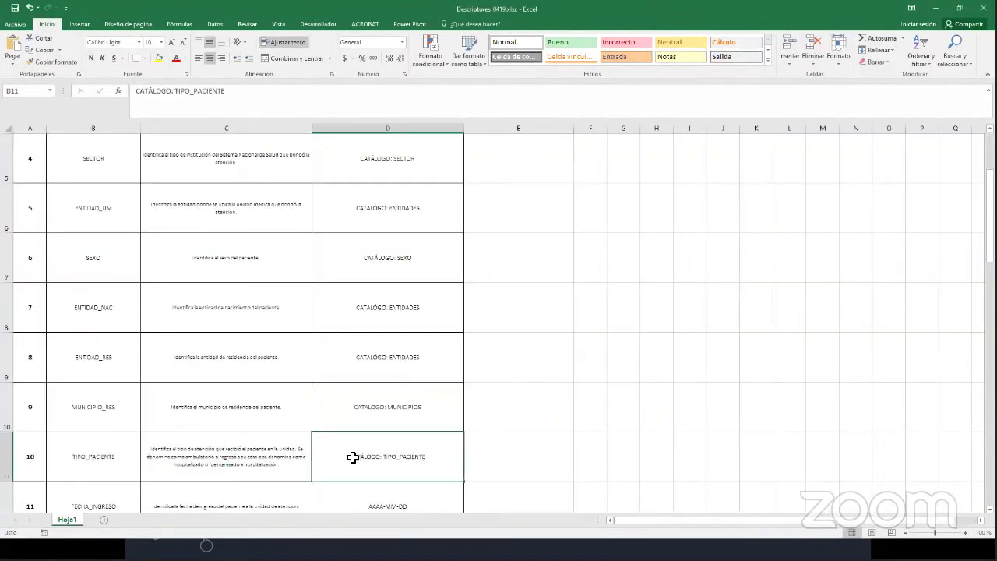
- Look up code 2 on the Catálogo TIPO_PACIENTE sheet of Catalogos_0412.xlsx and return to the TIPO_PACIENTE value in row 11 of the dataset
key("alt+Tab")
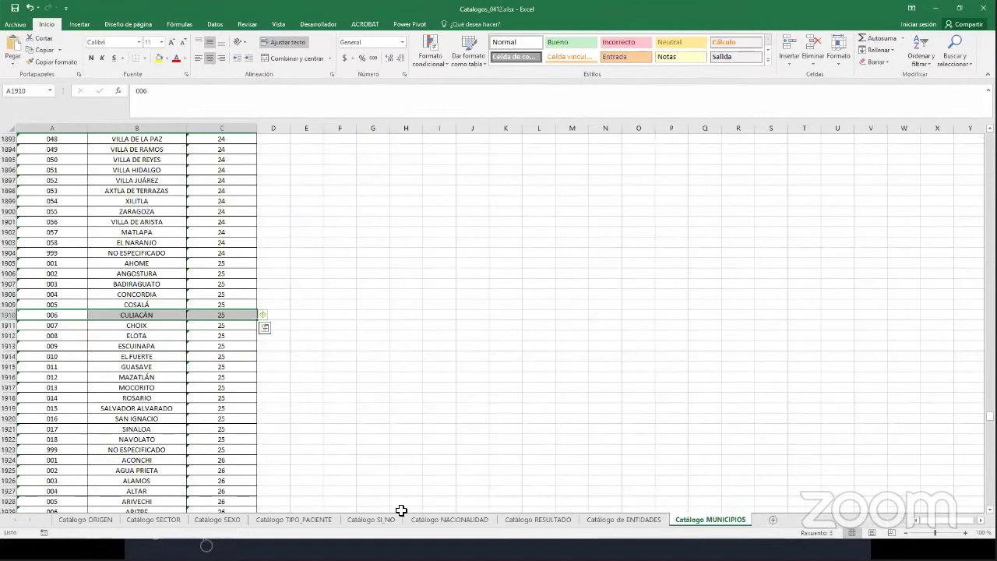
left_click(304, 519)
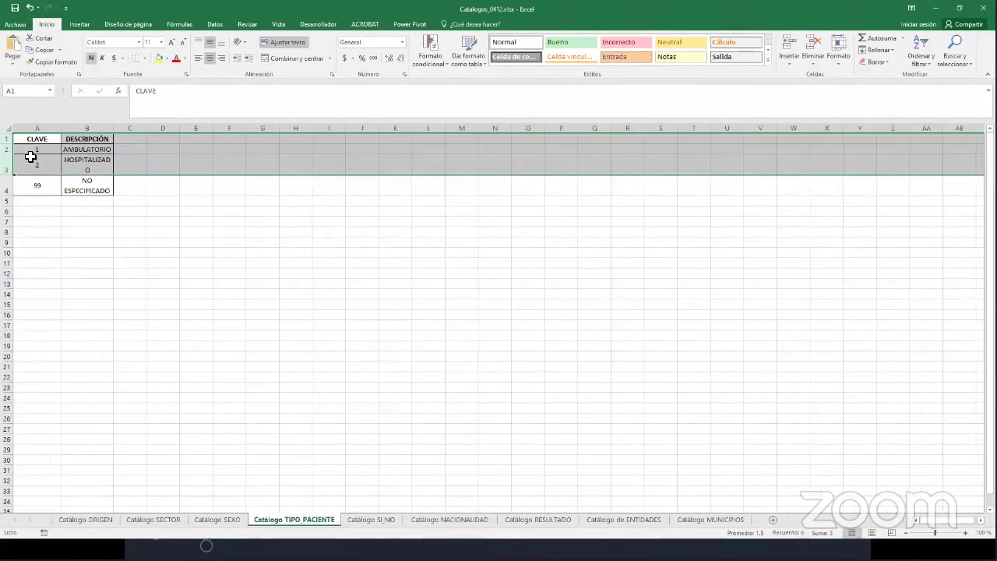
left_click_drag(31, 164, 83, 161)
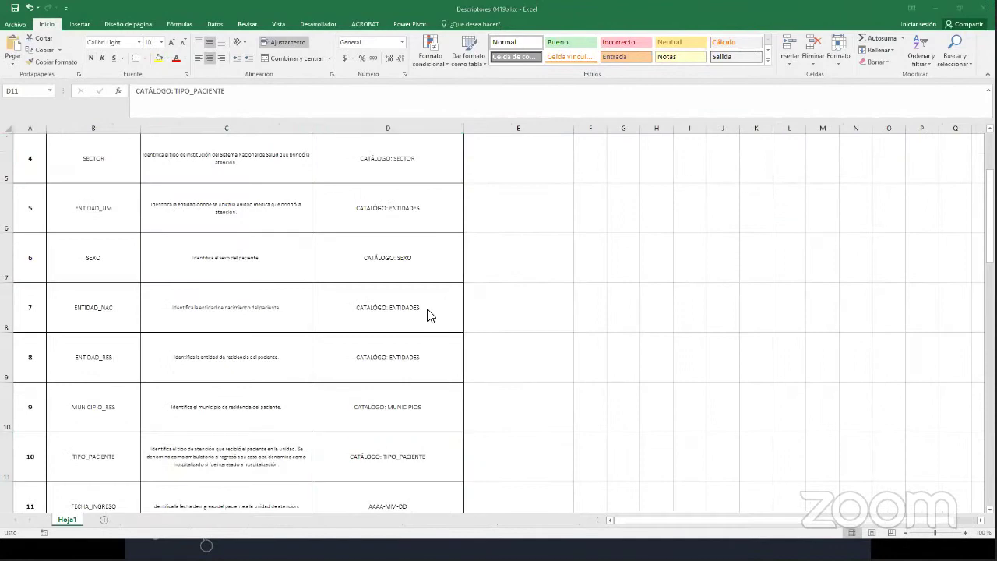
key("alt+Tab")
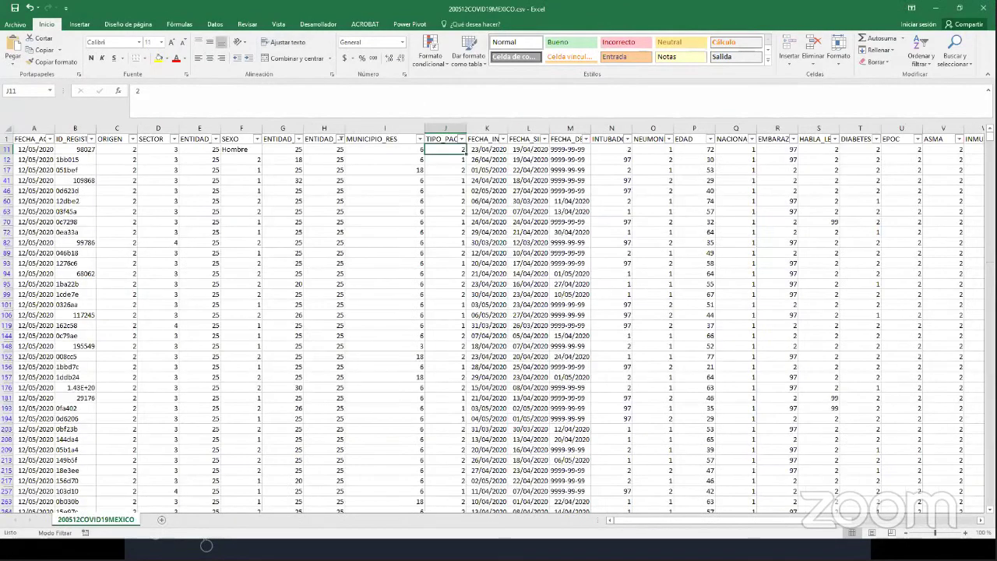
- Highlight the whole of row 11 in yellow and return to its TIPO_PACIENTE value
key("shift+space")
left_click(159, 58)
left_click(450, 149)
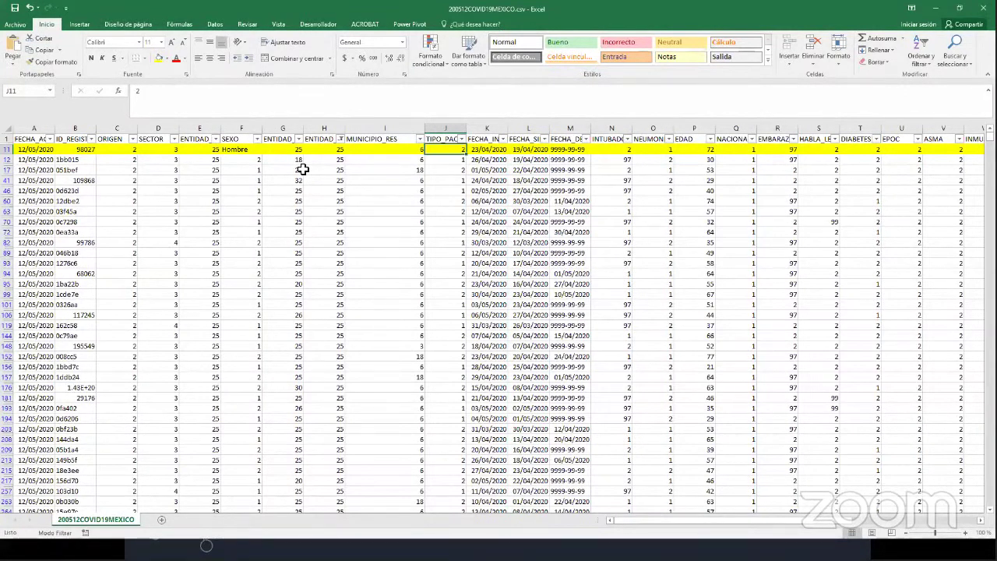
- Check the admission, symptom-onset and death date values of row 11 against their column headers
key("Right")
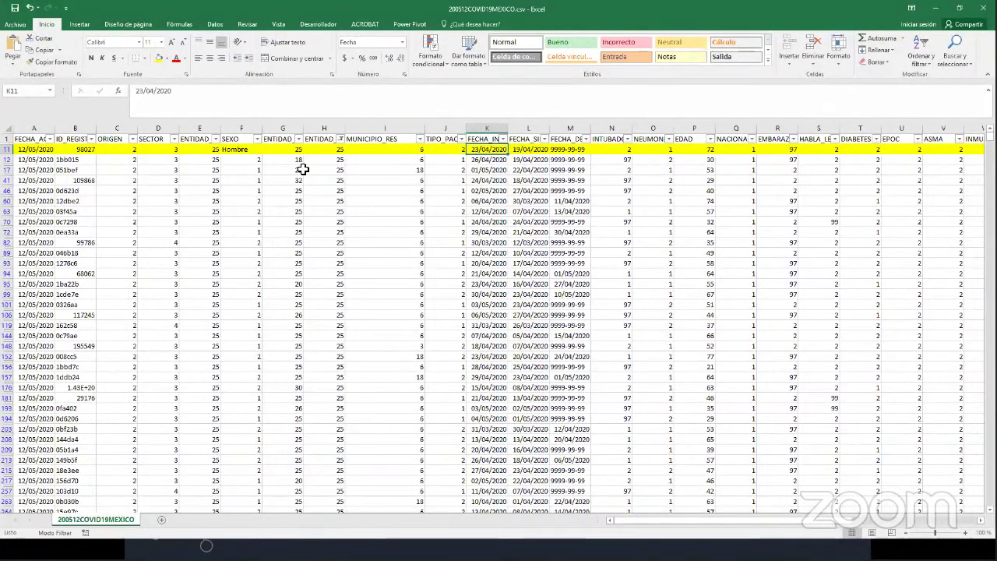
key("Up")
key("Down")
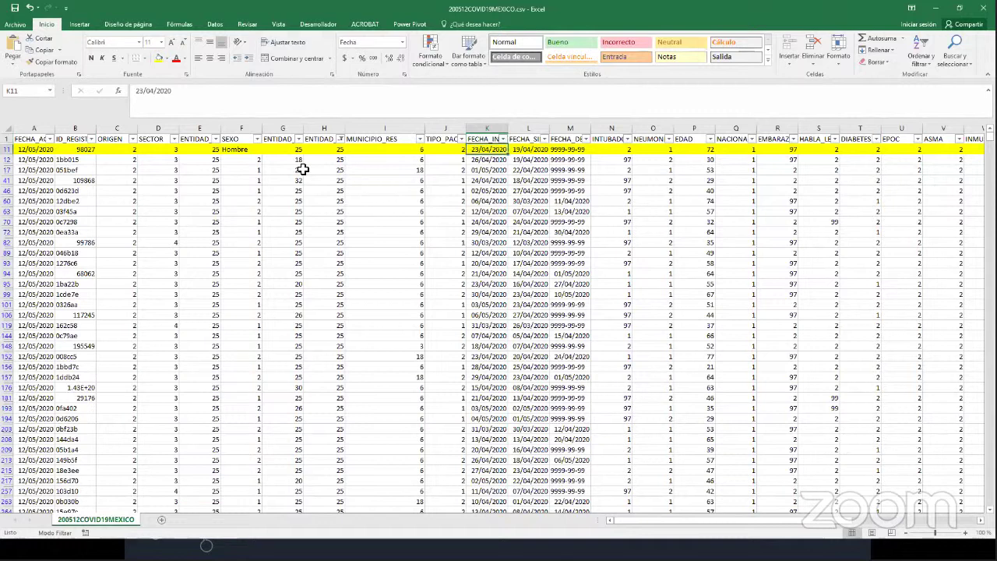
key("Right")
key("Up")
key("Down")
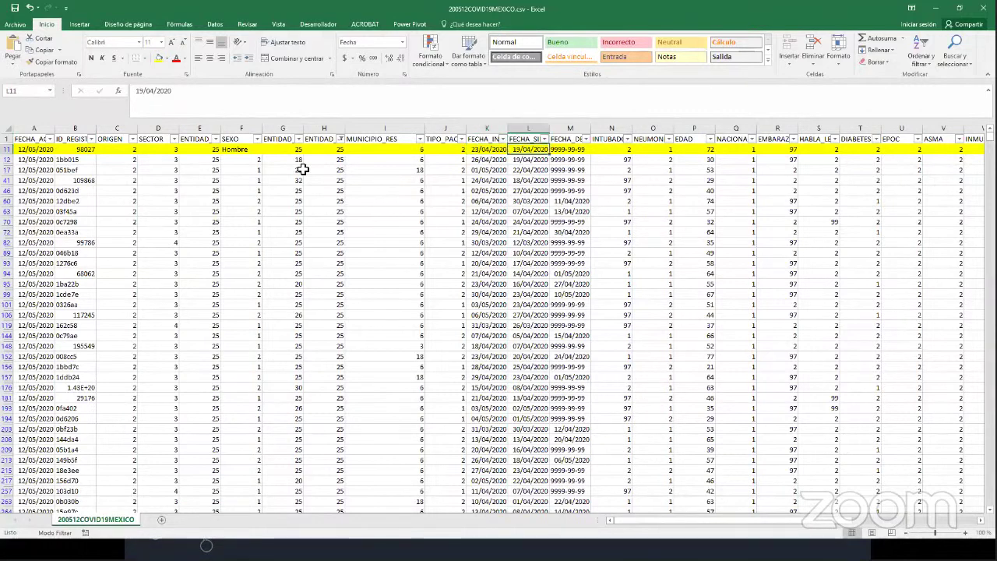
key("Right")
key("Up")
key("Down")
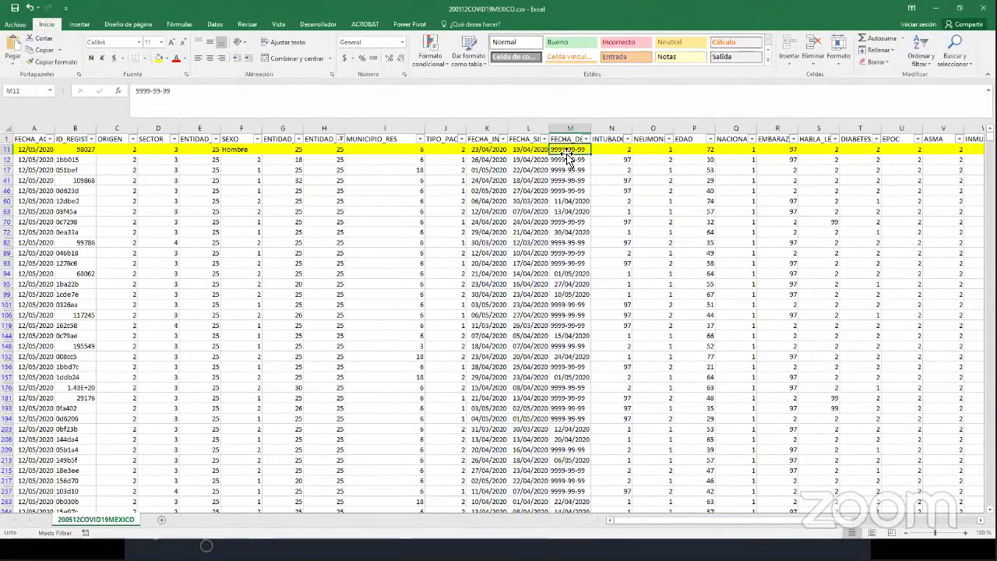
- Select together the cells in the death-date column that hold real dates, from row 60 down to row 152
left_click(584, 201)
left_click(584, 209, "shift")
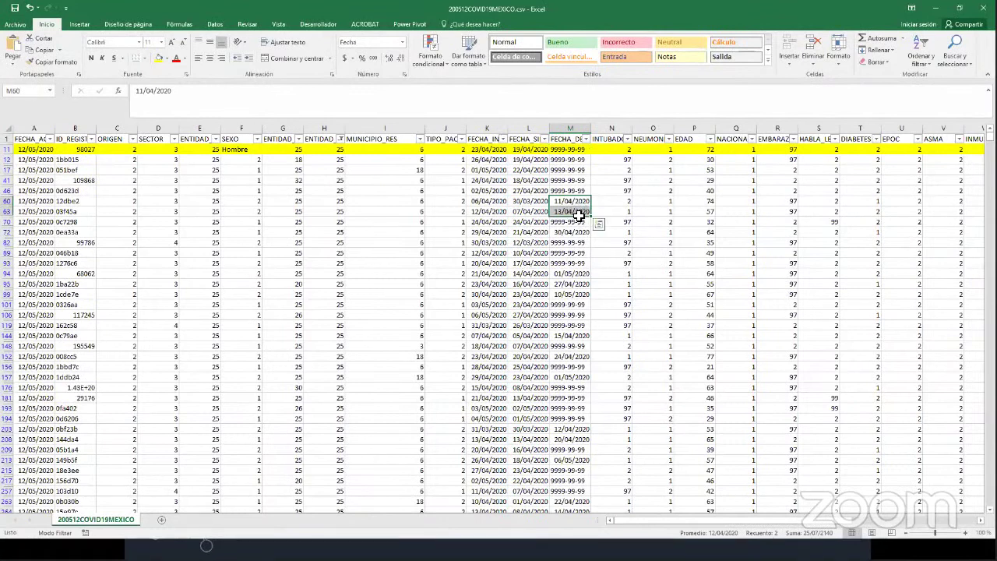
left_click(564, 232, "ctrl")
left_click_drag(566, 273, 567, 293)
left_click(564, 335, "ctrl")
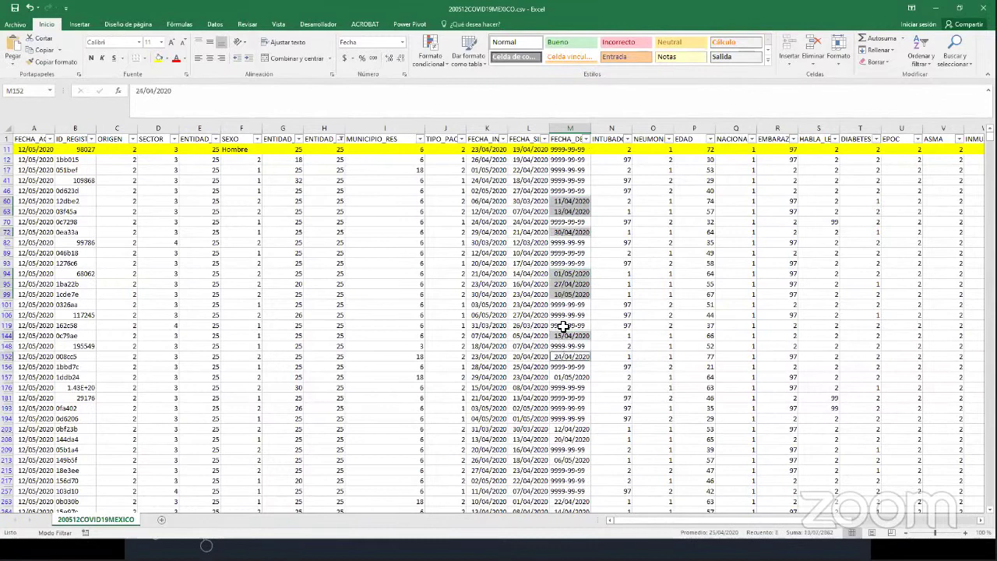
- Check the INTUBADO, pneumonia and EDAD values of row 11
left_click(612, 190)
left_click(610, 144)
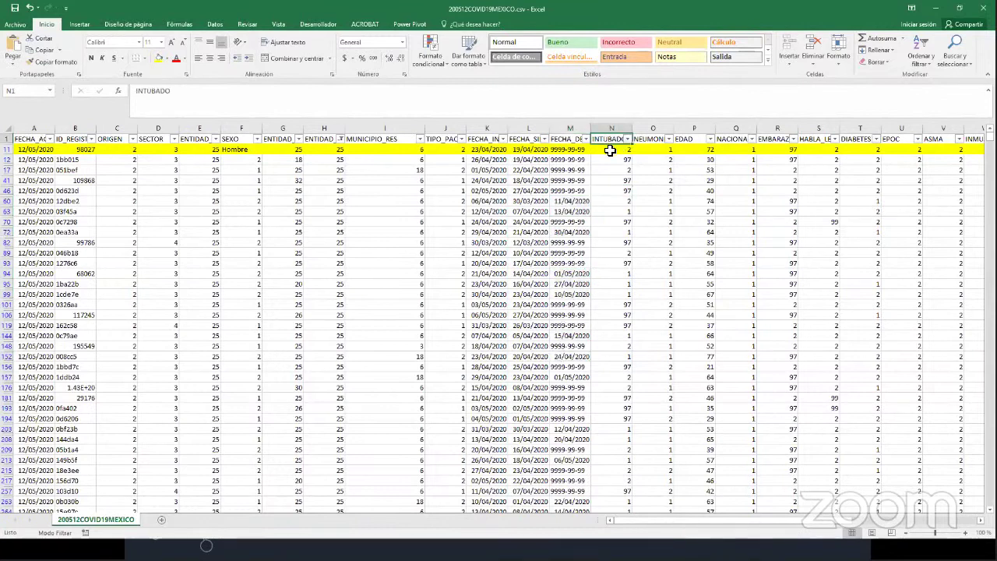
left_click(612, 151)
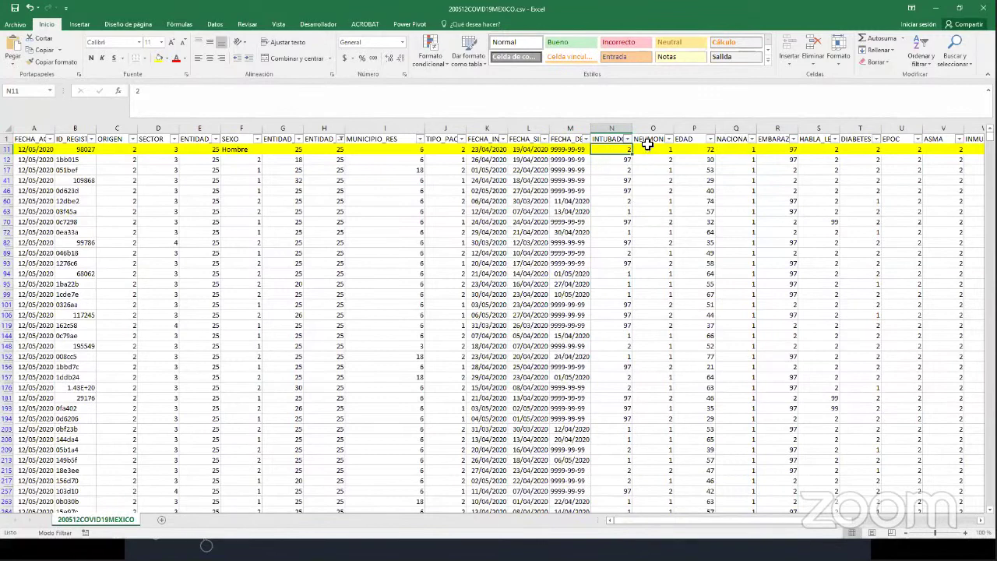
left_click_drag(662, 128, 863, 123)
left_click_drag(590, 133, 495, 138)
left_click(313, 150)
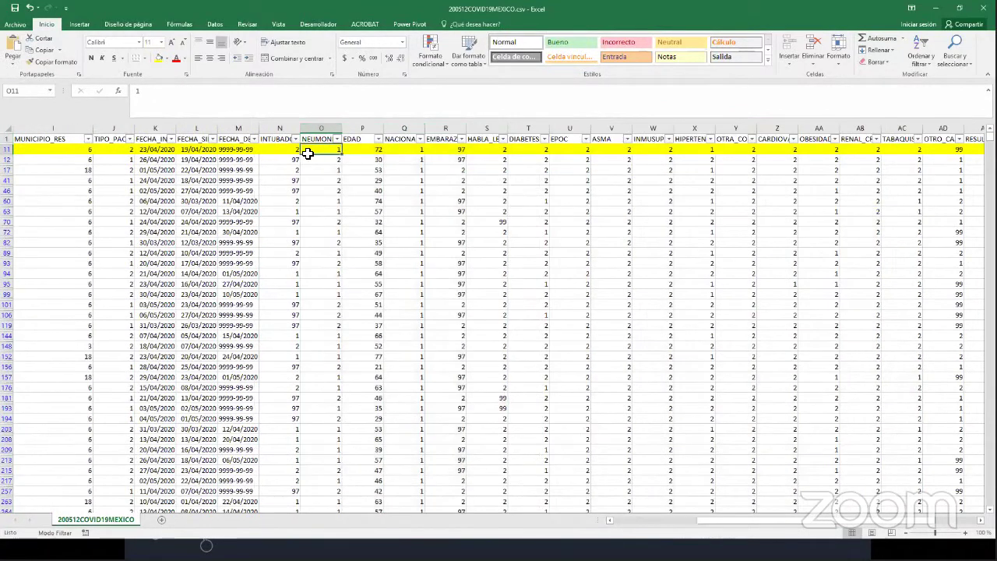
left_click(362, 150)
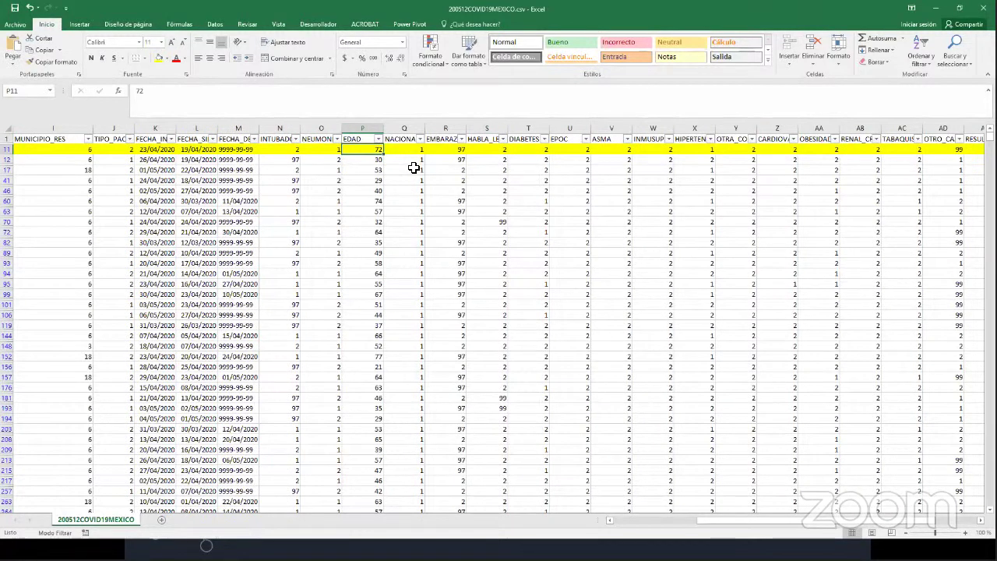
- Go through the nationality, pregnancy, language and DIABETES columns for the first records
key("Right")
left_click(460, 157)
left_click(491, 160)
left_click(543, 160)
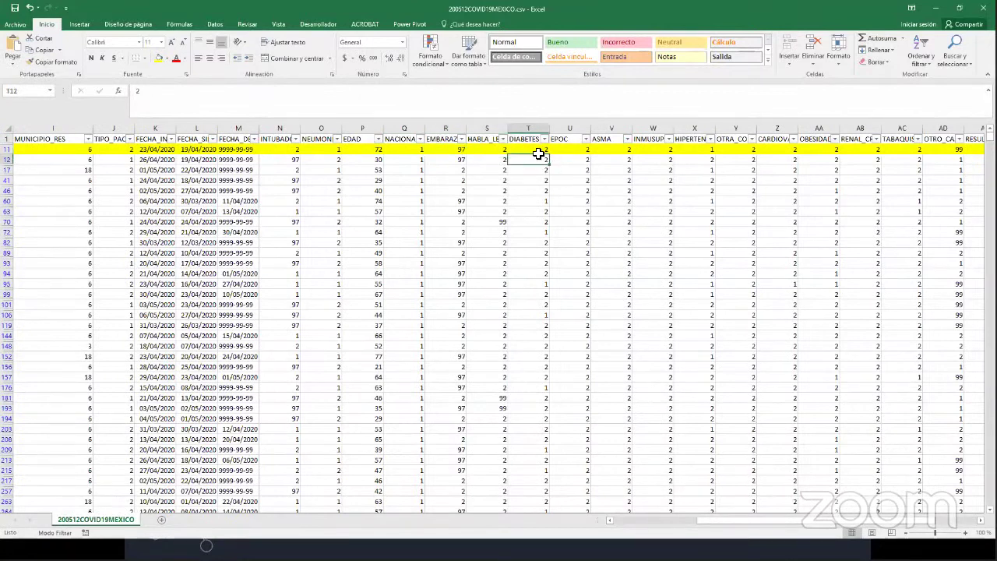
- Select the headers from DIABETES to the other-case column and check row 11's condition values up to hypertension
left_click_drag(529, 141, 956, 140)
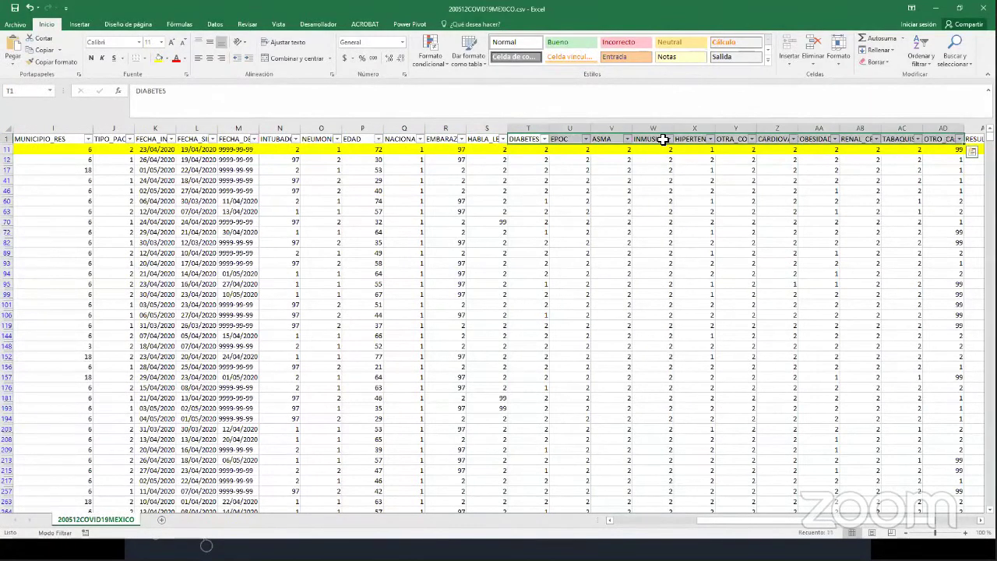
left_click(526, 149)
left_click_drag(566, 149, 667, 154)
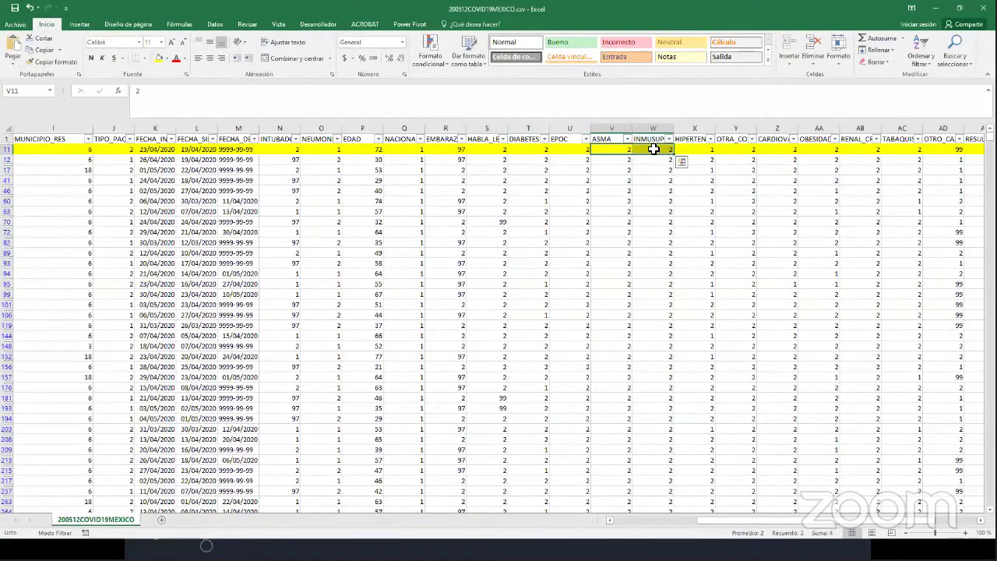
left_click(691, 150)
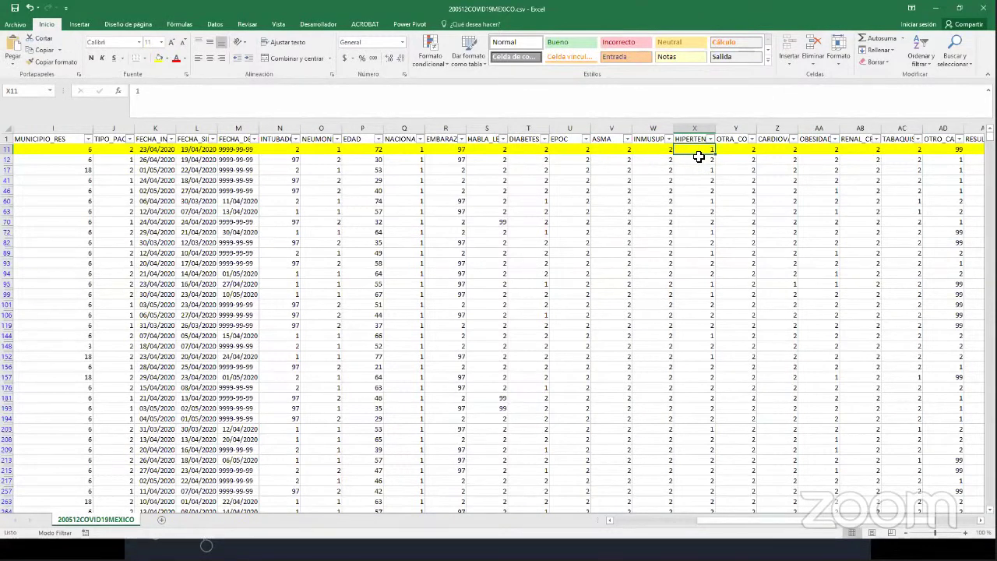
- Continue through row 11's condition values beyond hypertension and read the CARDIOVASCULAR column header in full
key("Right")
key("Right")
key("Right")
key("Right")
key("Right")
key("Right")
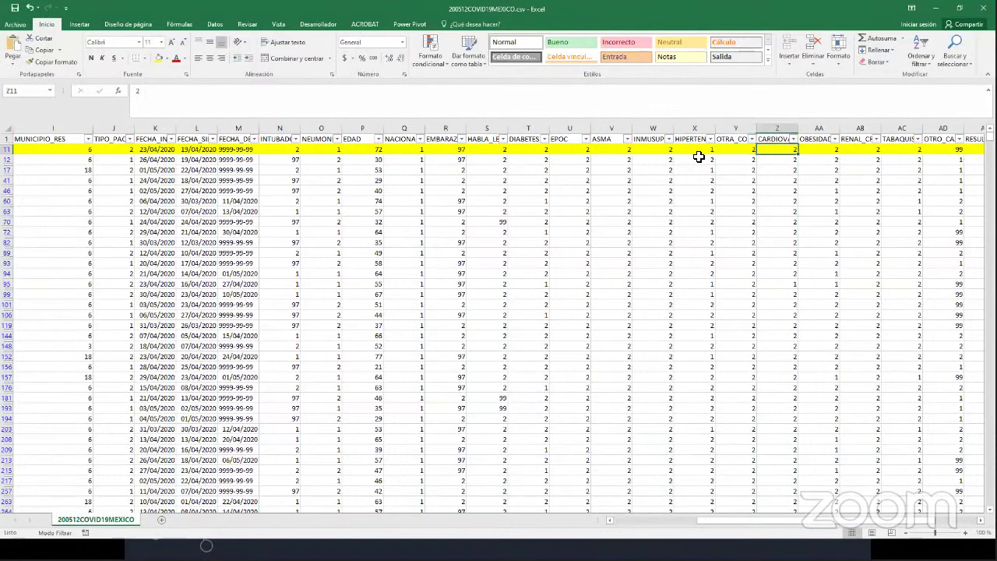
key("Up")
key("Left")
key("Left")
key("Left")
key("Left")
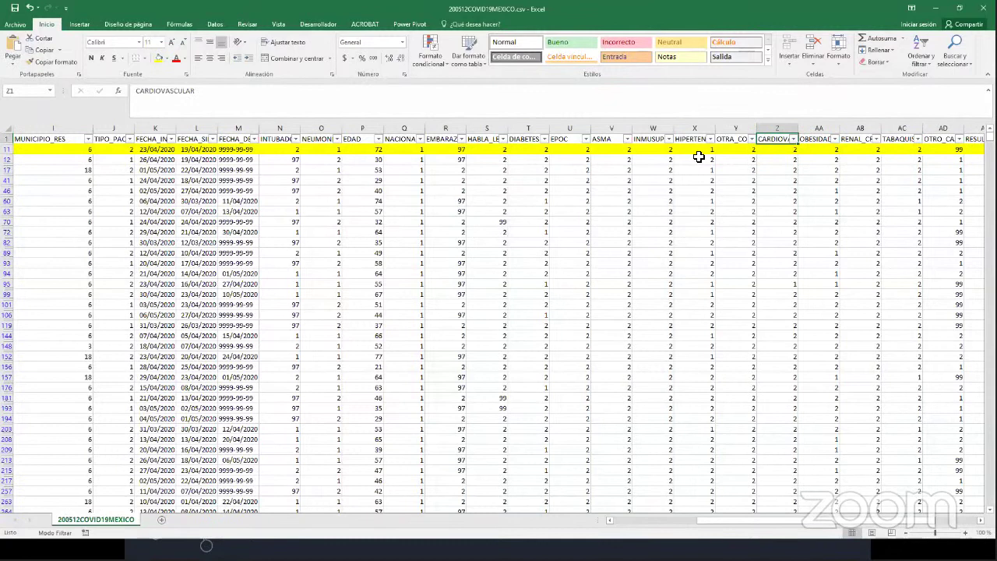
- Read the full column headers from OBESIDAD and RENAL_CRONICA through to RESULTADO
key("Right")
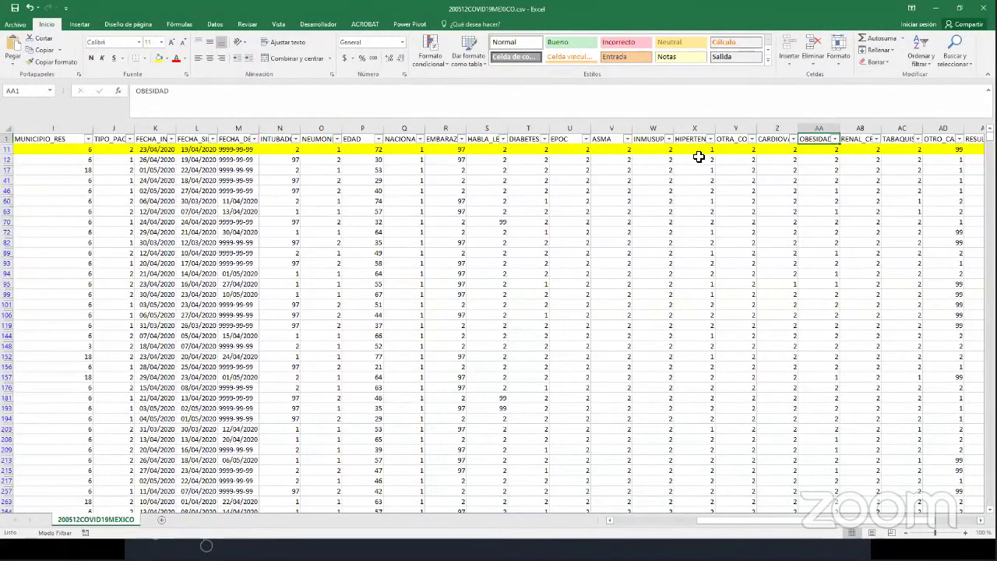
key("Right")
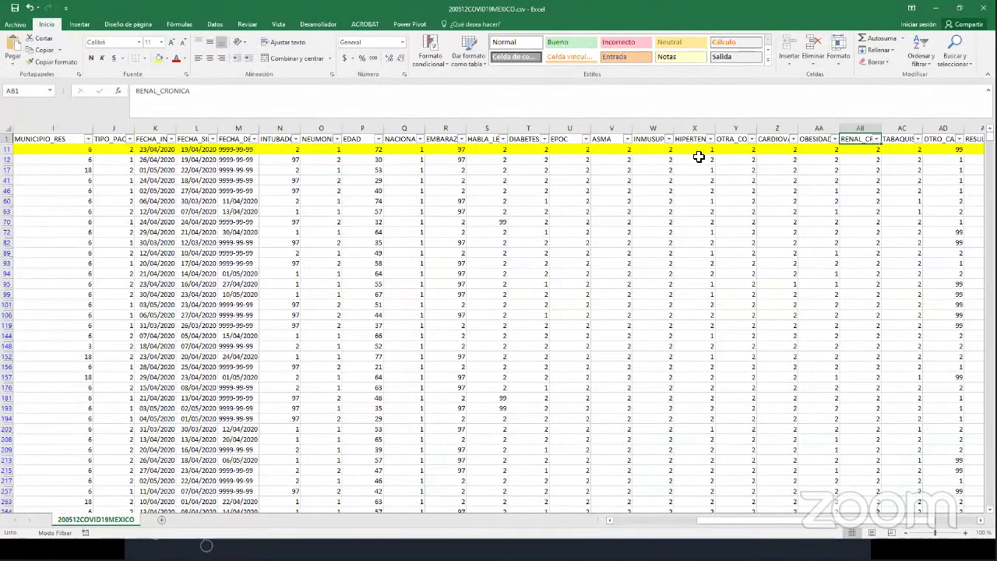
key("Right")
key("Right")
key("Right")
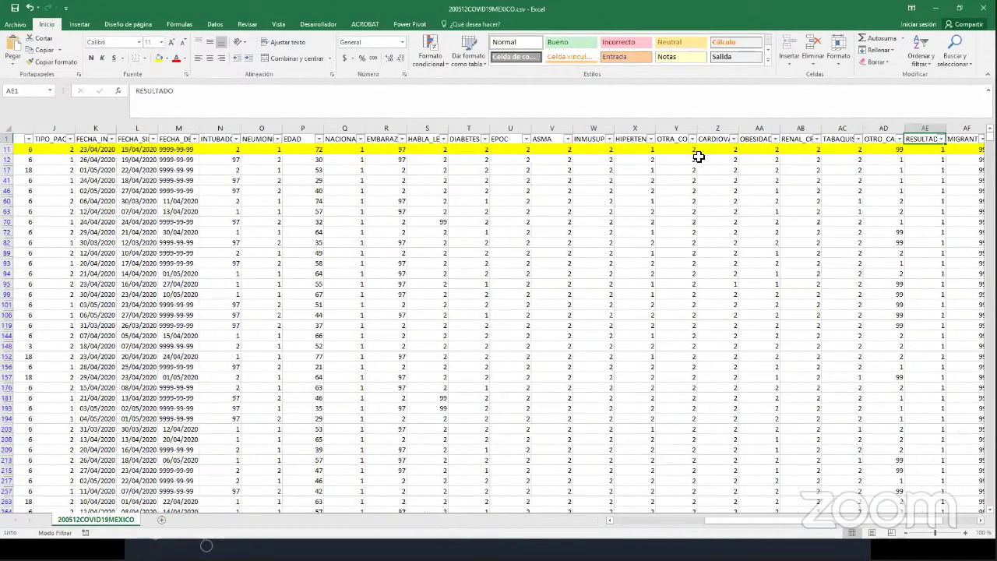
- Check row 11's other-case and RESULTADO values and select the entire RESULTADO column
key("Left")
key("Down")
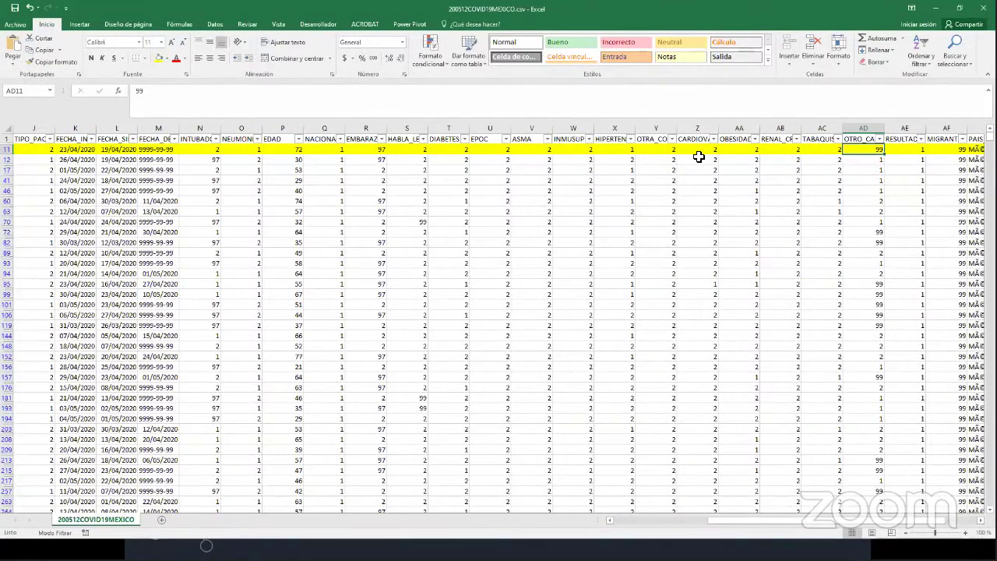
key("Right")
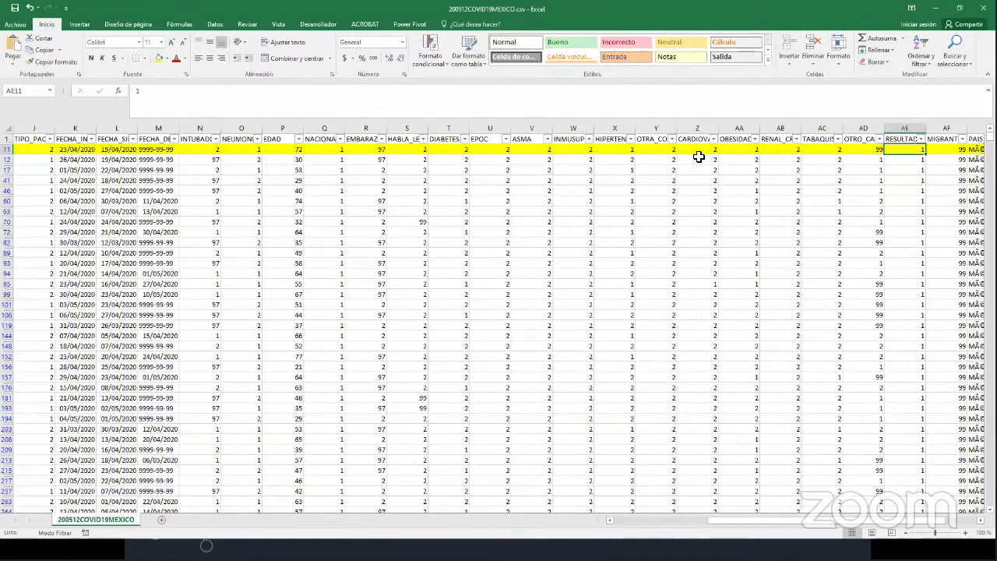
left_click(905, 127)
scroll(903, 527, "right", 3)
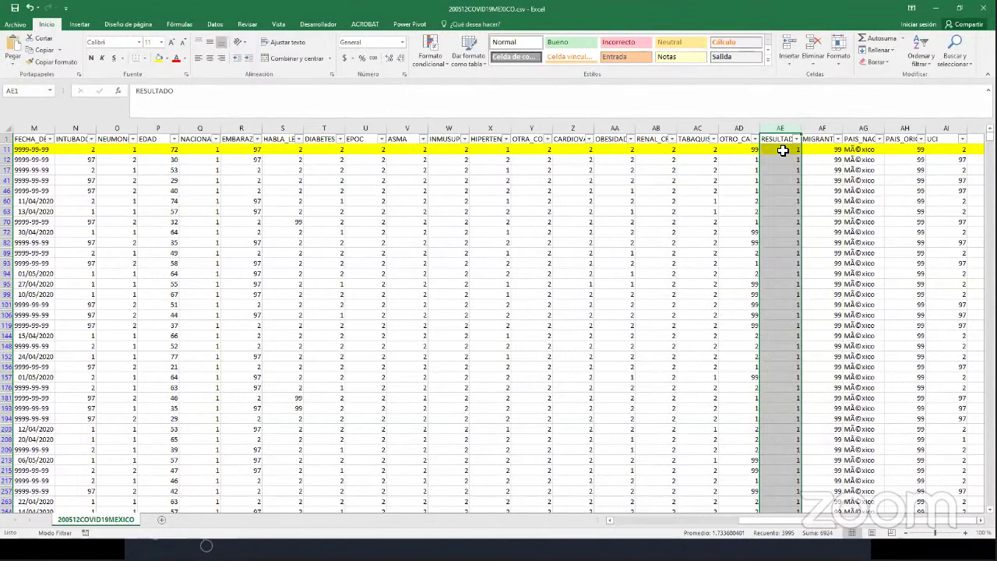
- Check the migrant column's header and the migrant and country-of-nationality values in row 11
left_click(824, 152)
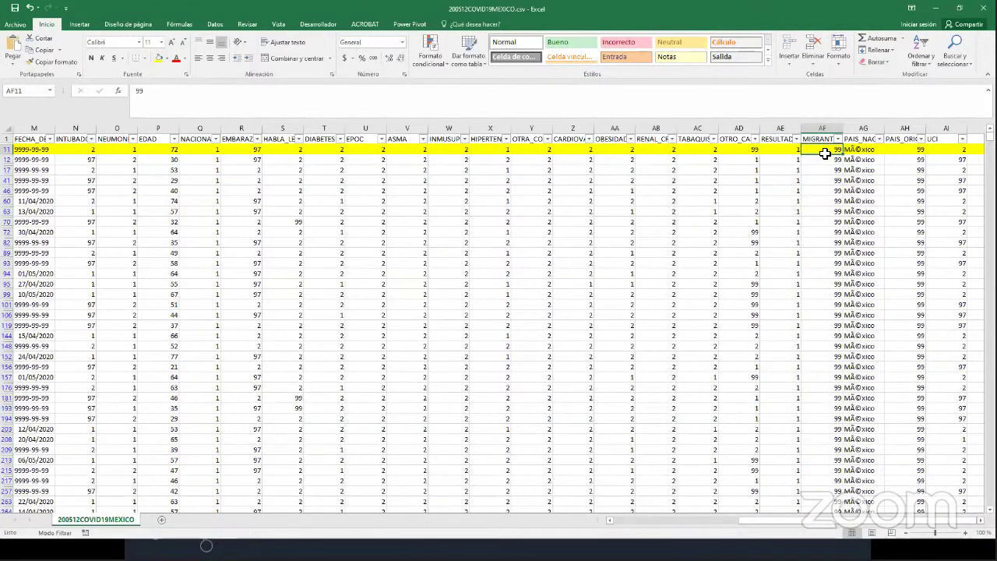
left_click(824, 140)
left_click(825, 148)
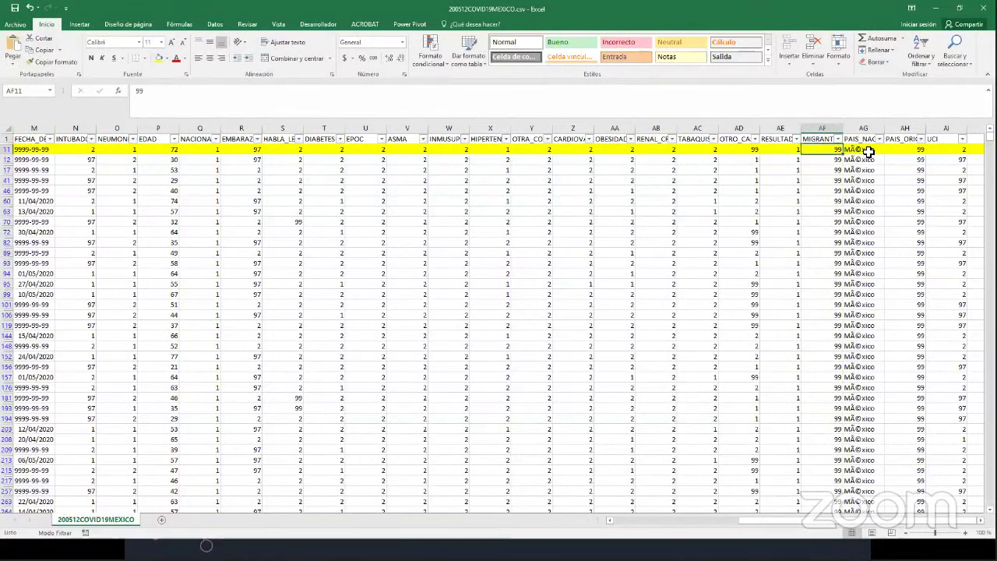
left_click(868, 152)
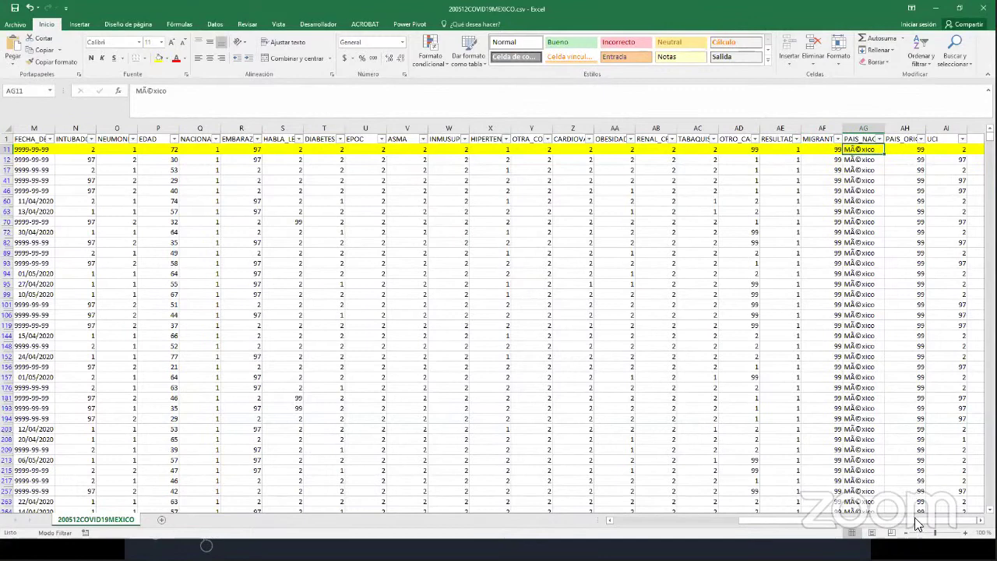
- Select the block of filtered records from A11 down to row 270 and look over it
left_click_drag(896, 520, 682, 523)
key("Home")
left_click_drag(24, 149, 920, 482)
left_click_drag(788, 520, 724, 516)
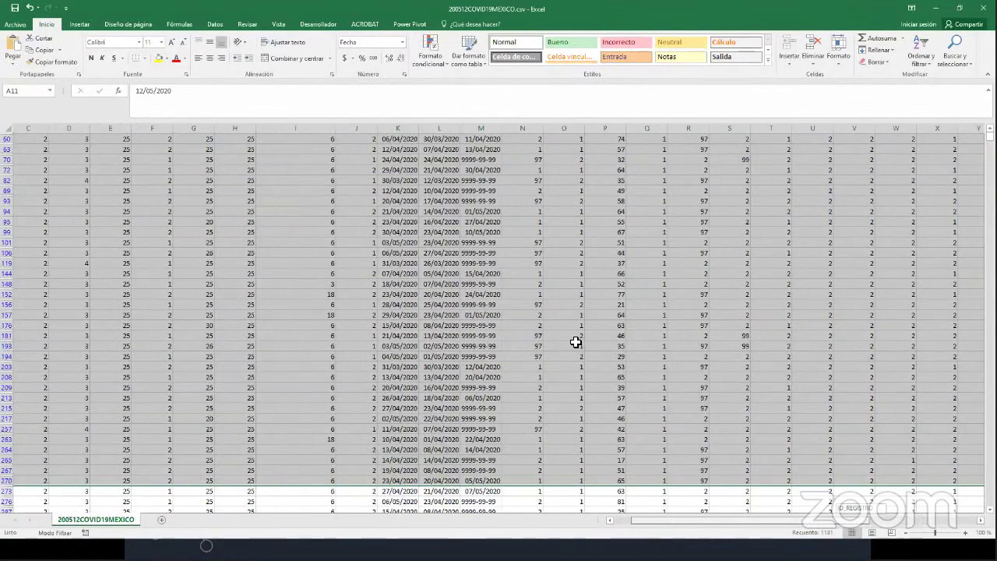
scroll(575, 342, "left", 2)
scroll(327, 338, "down", 1)
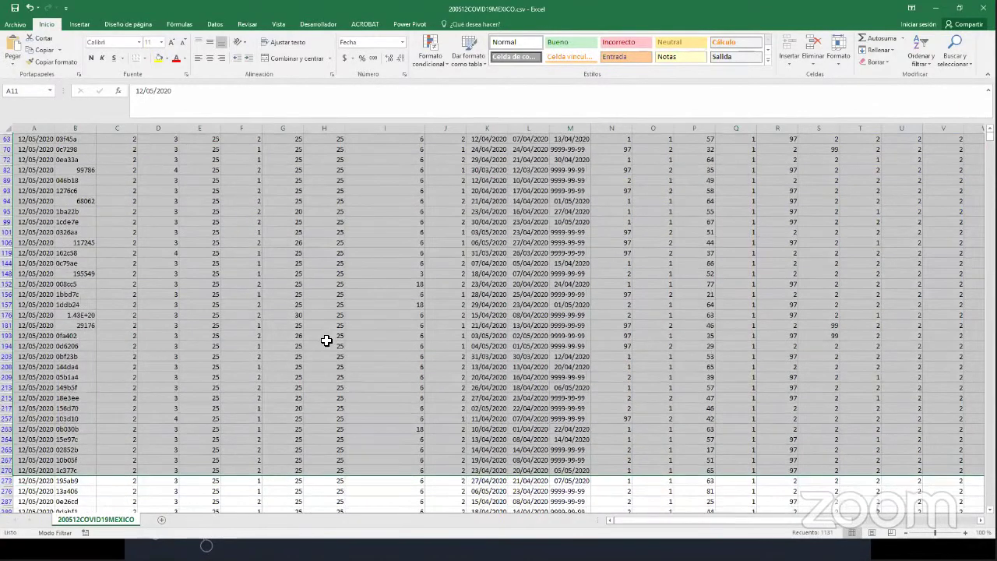
scroll(328, 340, "up", 1)
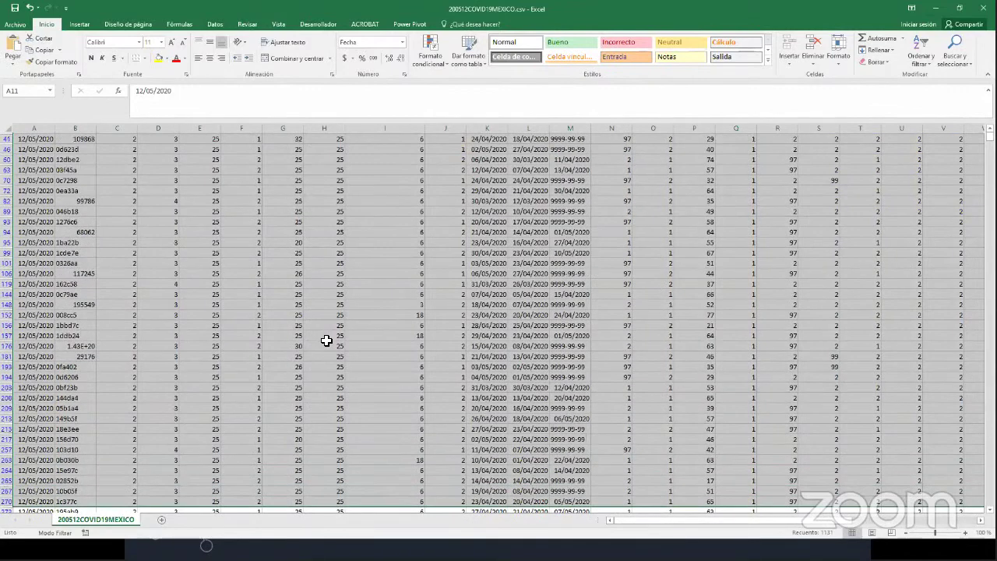
scroll(326, 341, "up", 2)
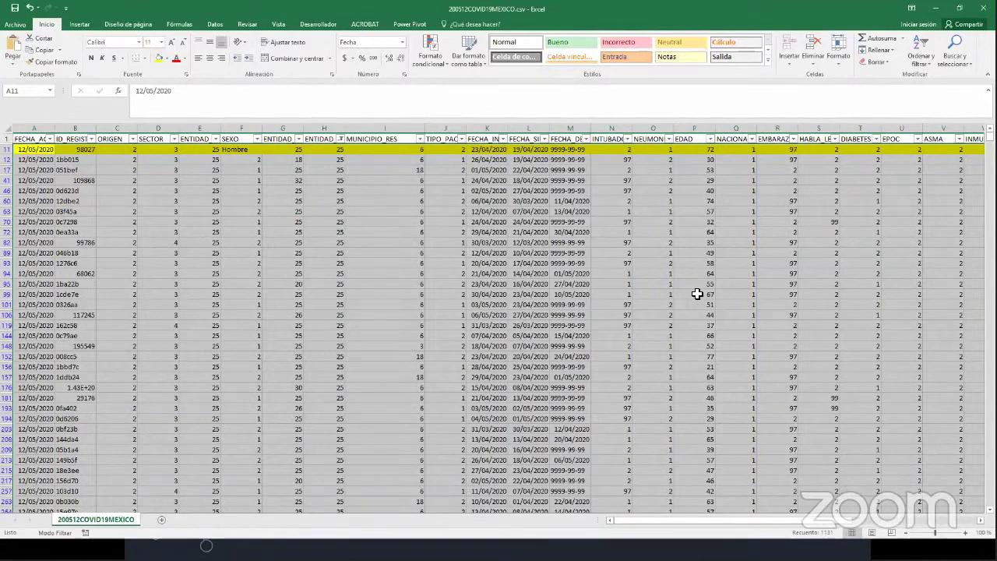
- Select the medical-unit state codes in rows 60 to 95 and check the residence-state column's filter
left_click(208, 208)
left_click_drag(208, 202, 226, 285)
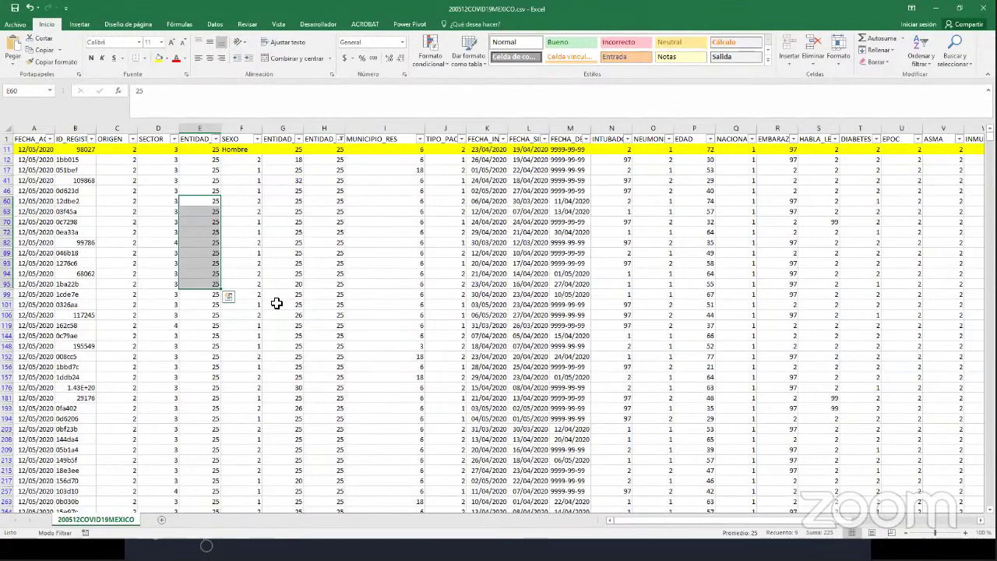
left_click(340, 137)
left_click(367, 231)
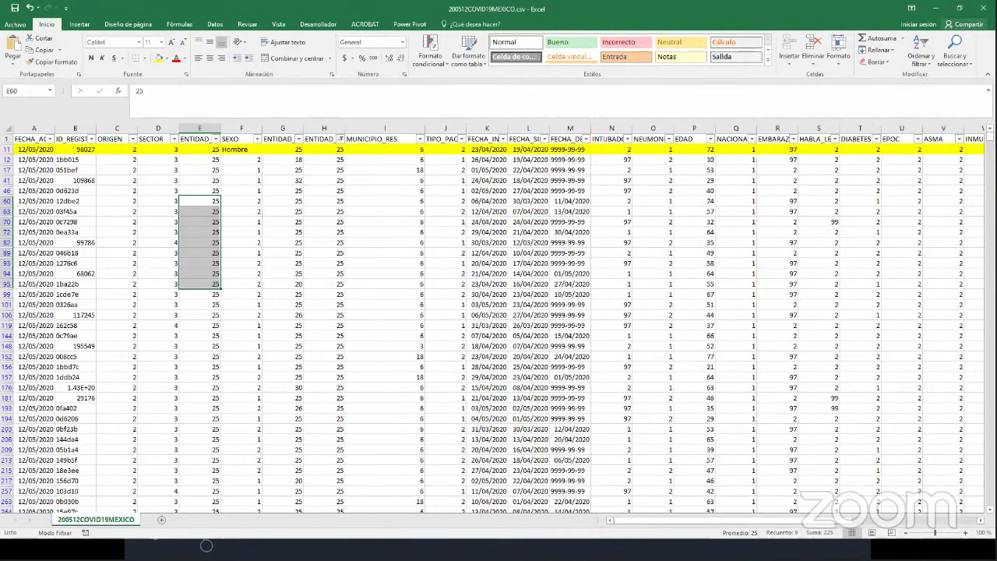
- Close the dataset and Descriptores_0419.xlsx without saving the changes
key("ctrl+w")
left_click(507, 288)
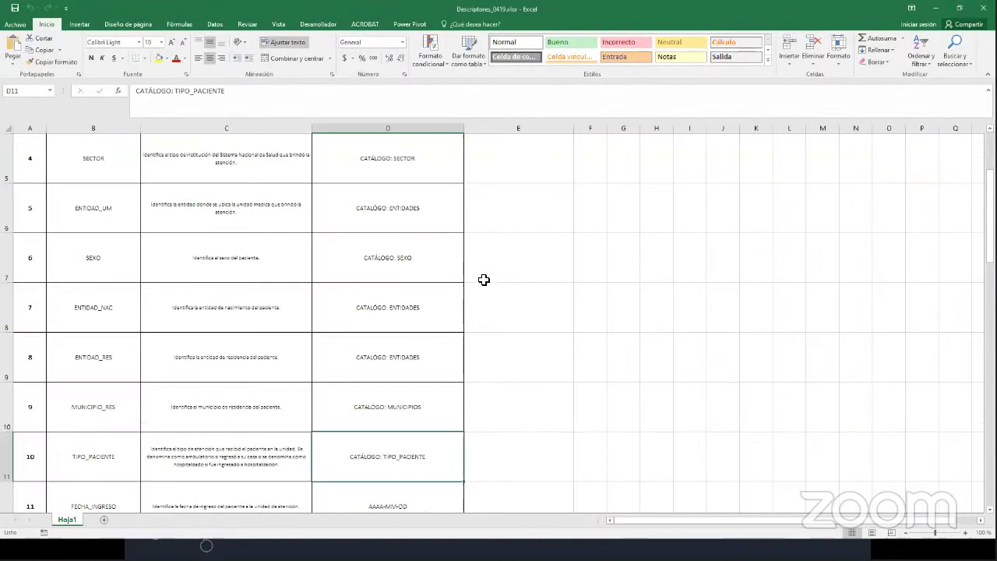
left_click(983, 8)
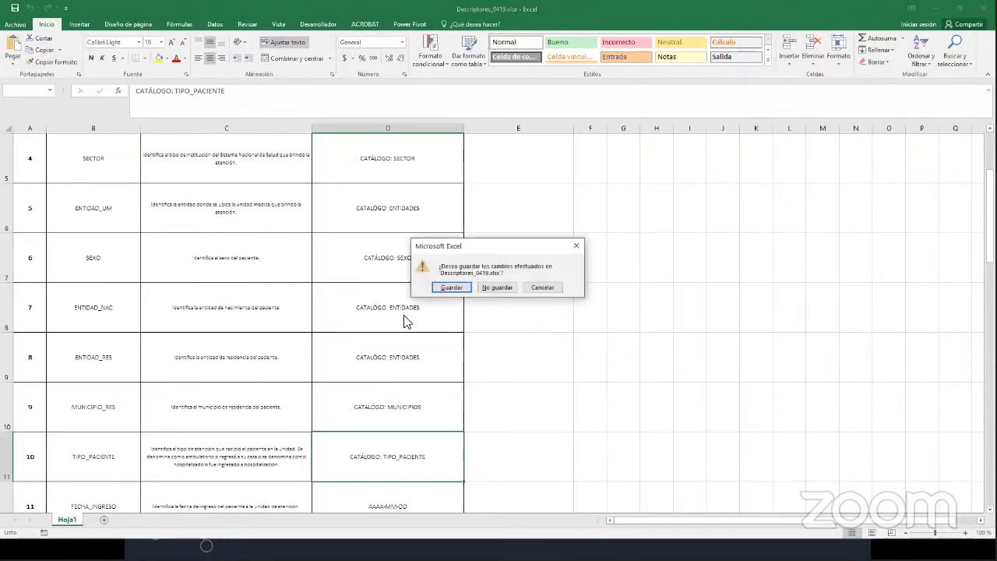
left_click(499, 287)
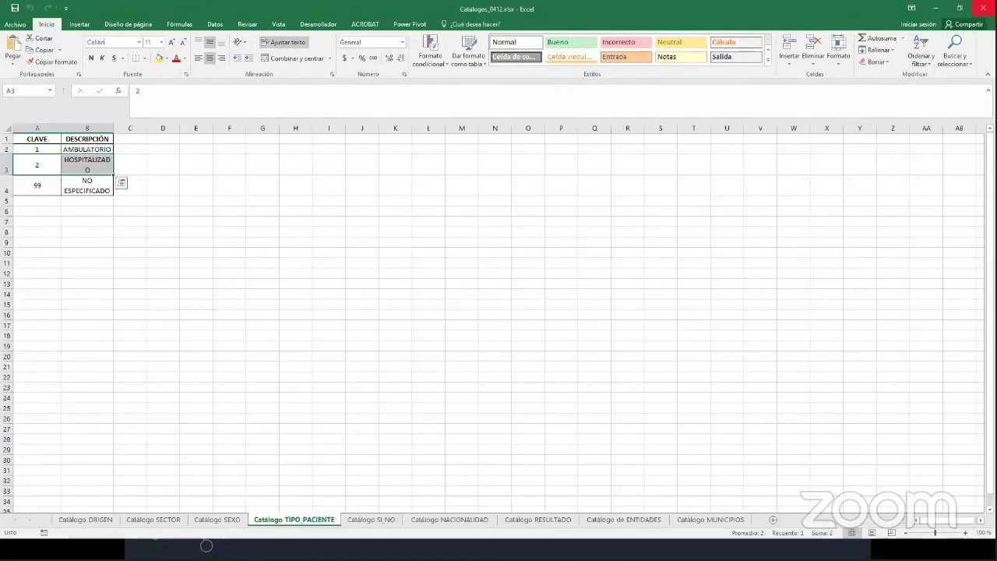
- Close Catalogos_0412.xlsx and switch to the Covid 19 – Ceaip Sinaloa page in the browser
left_click(983, 8)
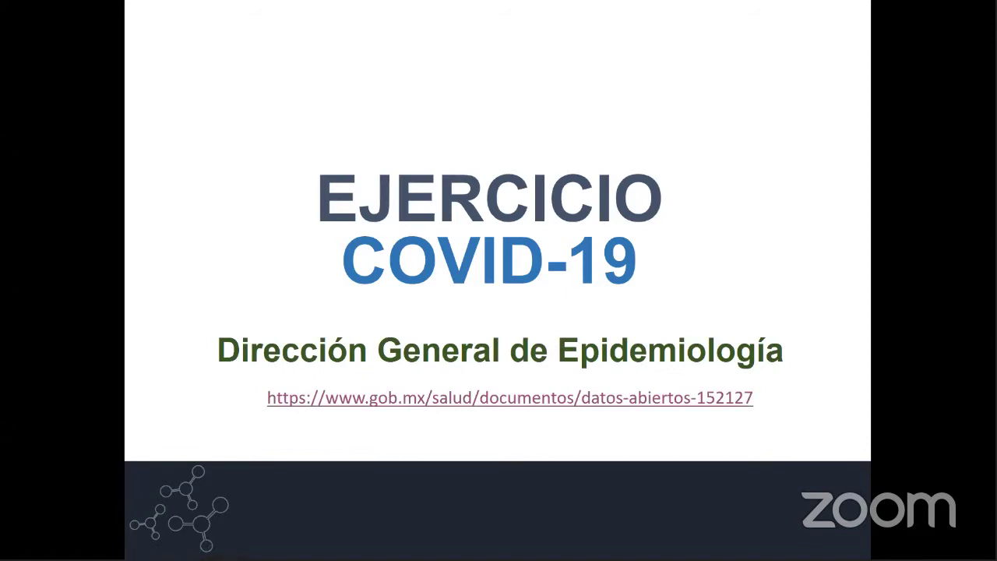
key("alt+Tab")
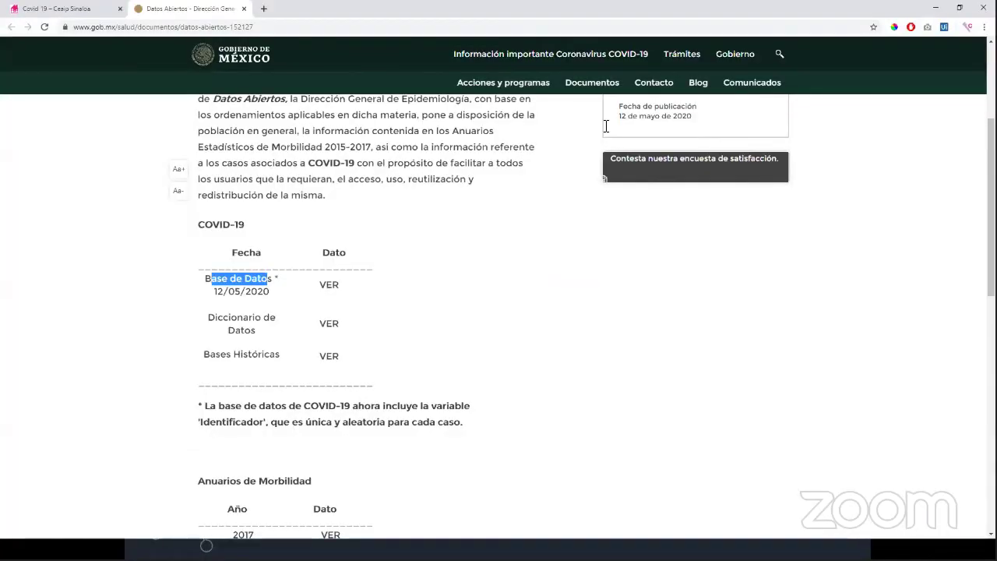
key("ctrl+Tab")
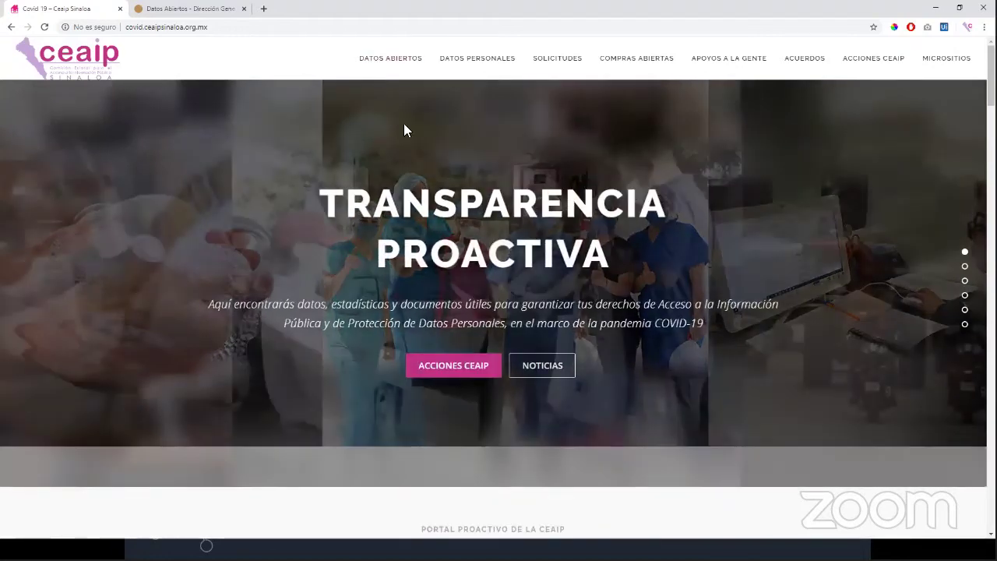
- Open the Sinaloa en México statistics from the Datos Estadísticos section of the page
scroll(436, 137, "down", 4)
scroll(437, 152, "down", 5)
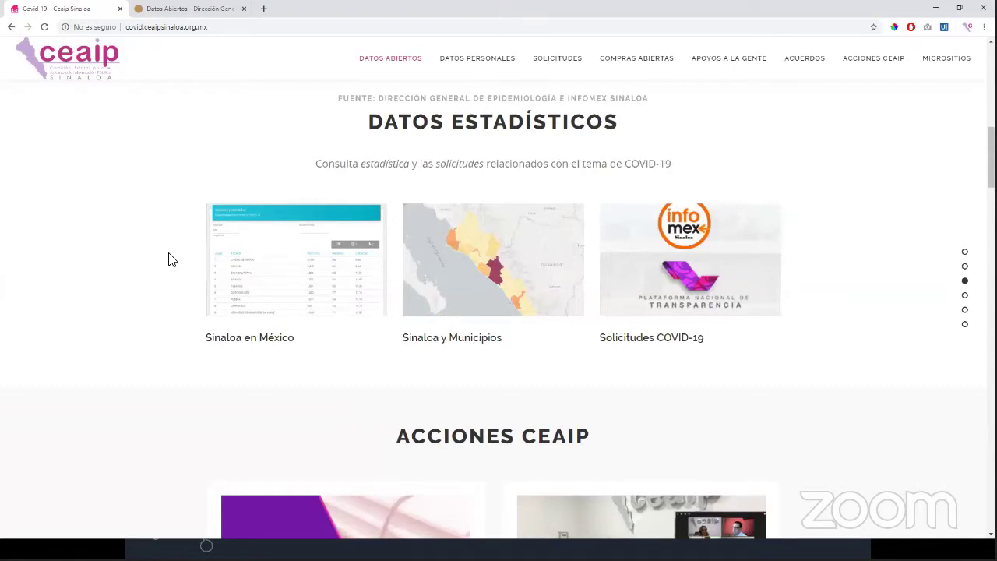
left_click(261, 267)
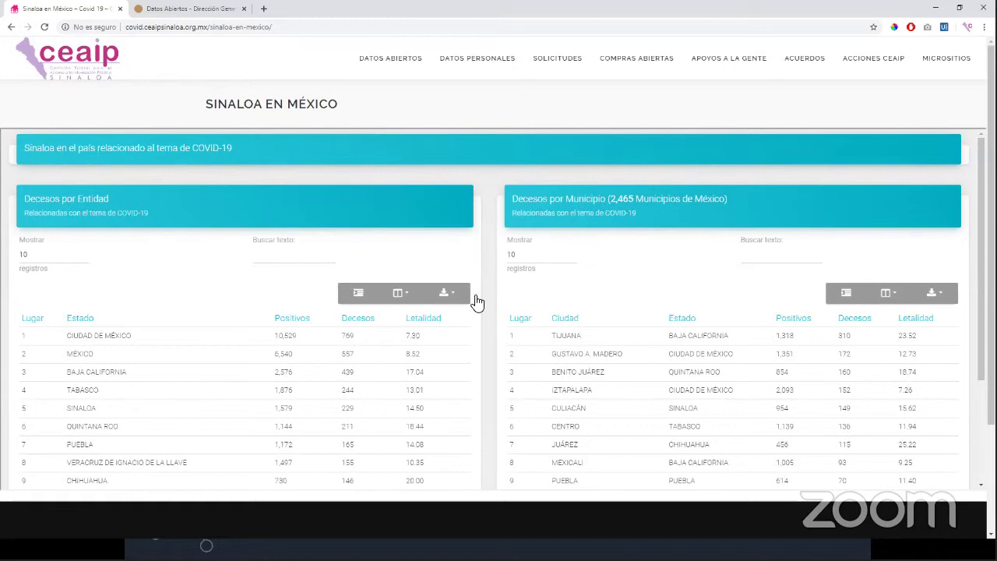
- Look over the Sinaloa en México page, highlighting its title and the Decesos por Entidad heading
scroll(589, 286, "down", 1)
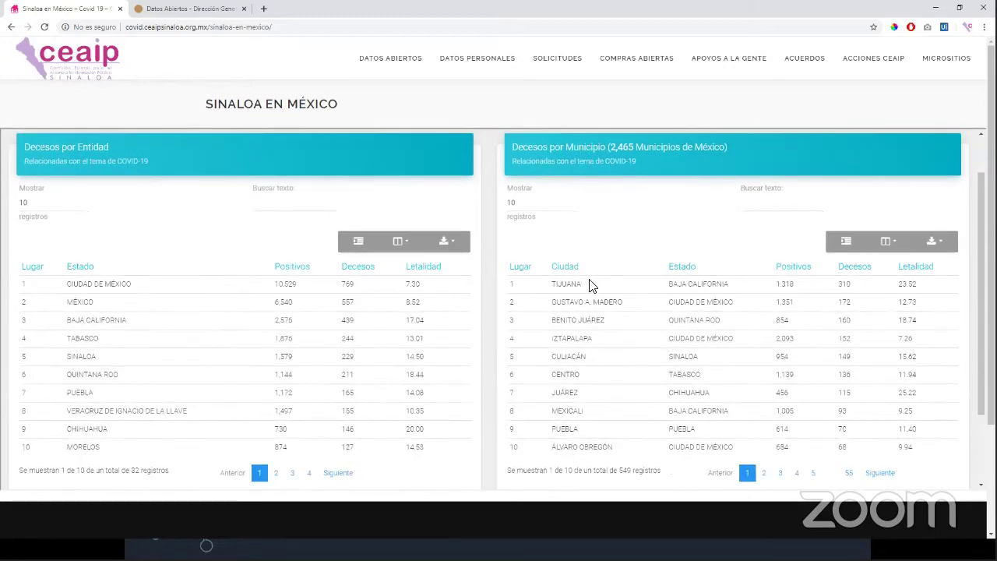
left_click_drag(215, 108, 352, 117)
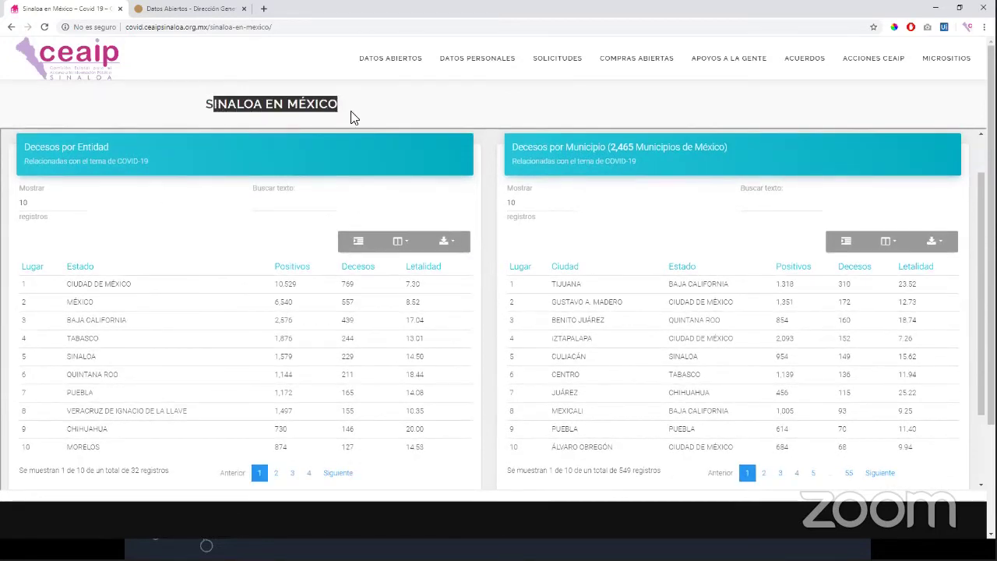
left_click(397, 106)
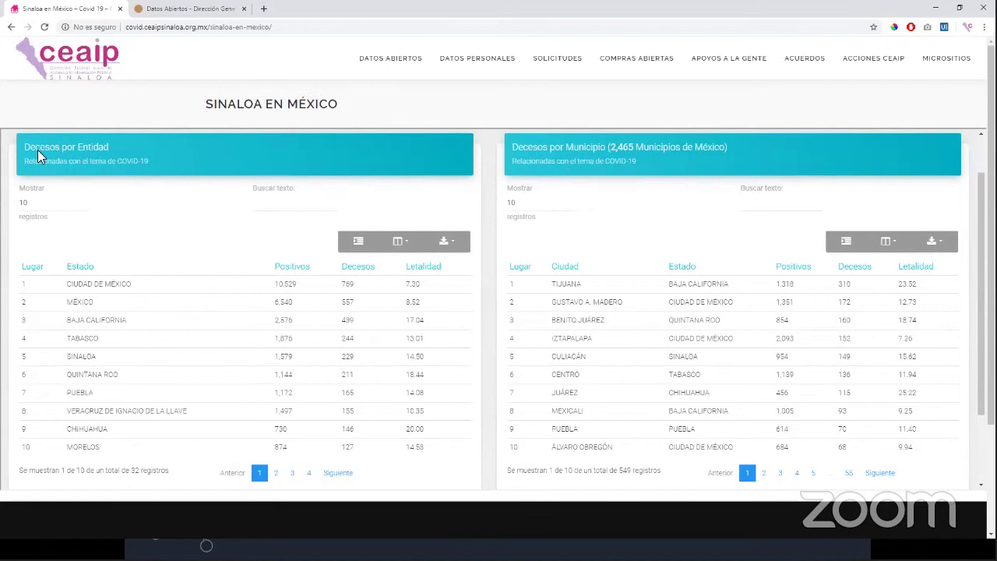
left_click_drag(28, 148, 98, 151)
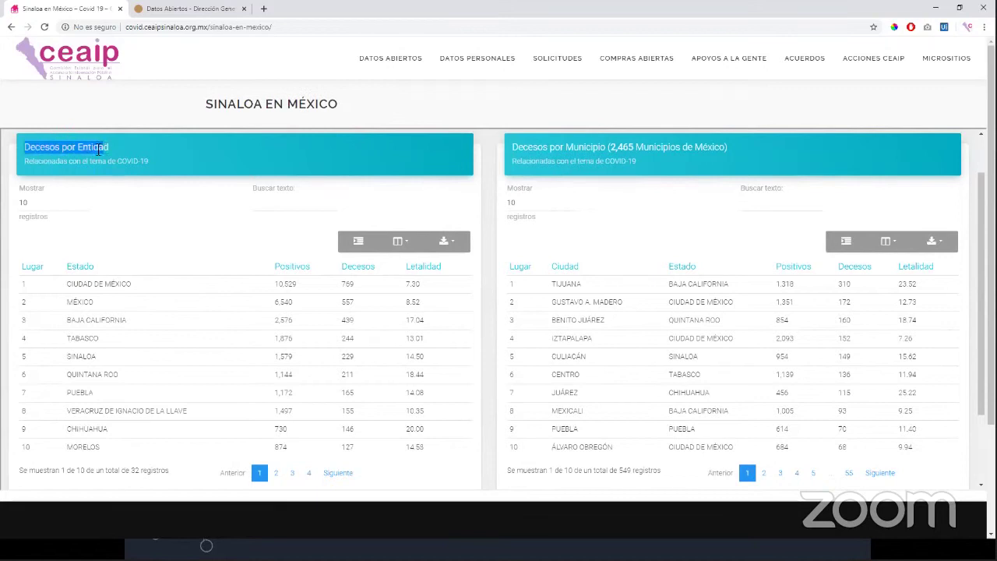
double_click(40, 148)
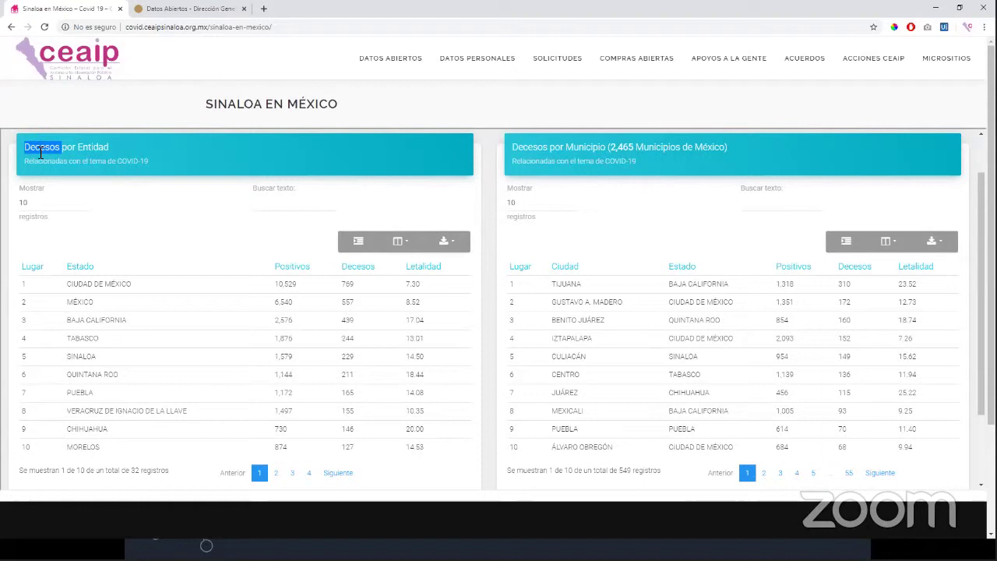
triple_click(41, 153)
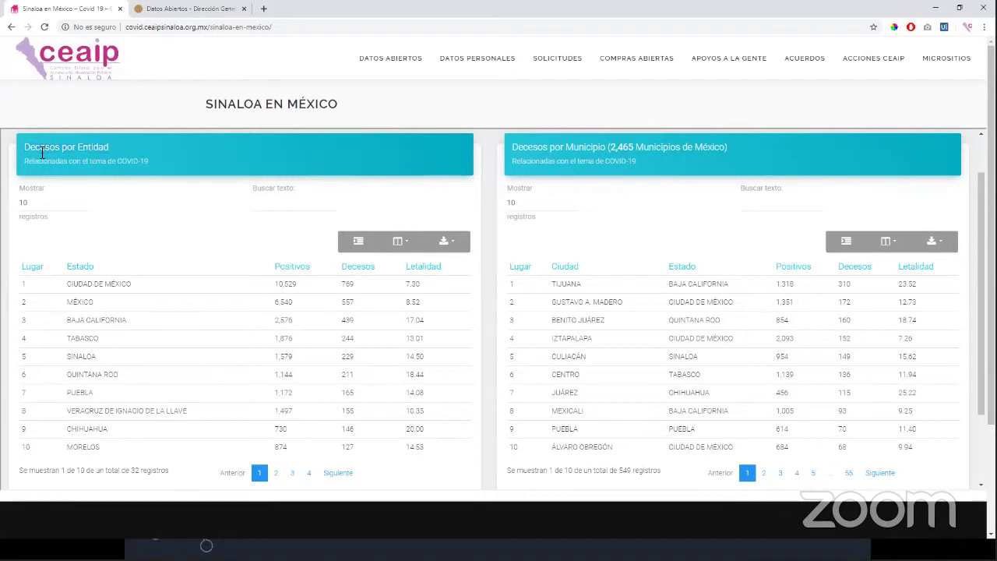
double_click(42, 152)
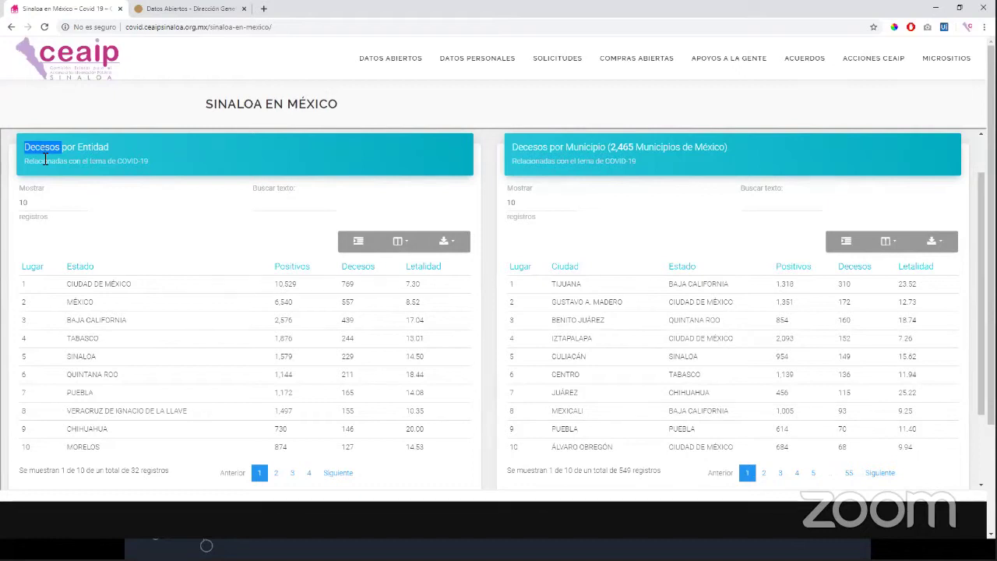
- Check the record total of the Decesos por Entidad table and highlight the figures for Ciudad de México and Sinaloa
left_click(160, 246)
scroll(211, 259, "down", 1)
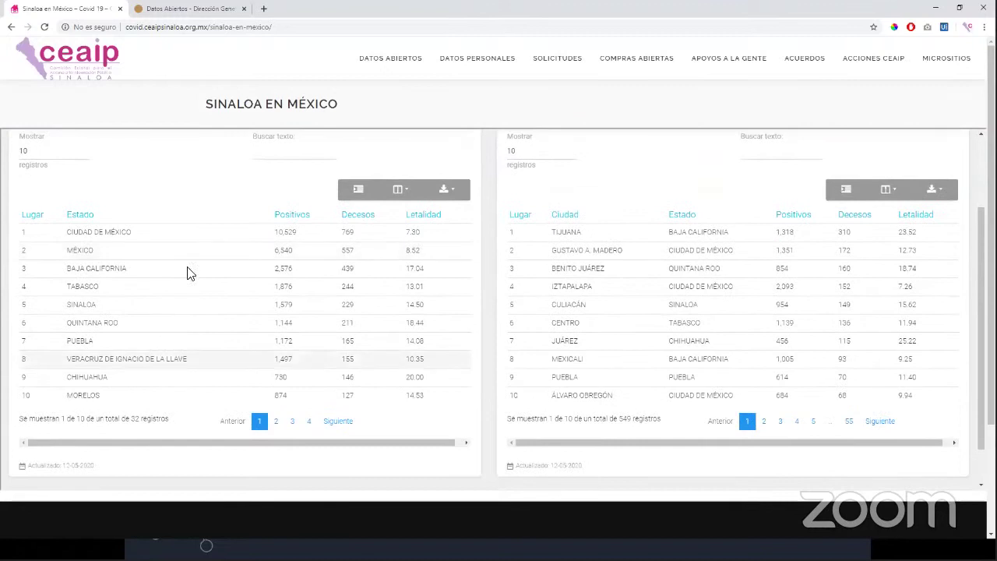
scroll(175, 288, "up", 1)
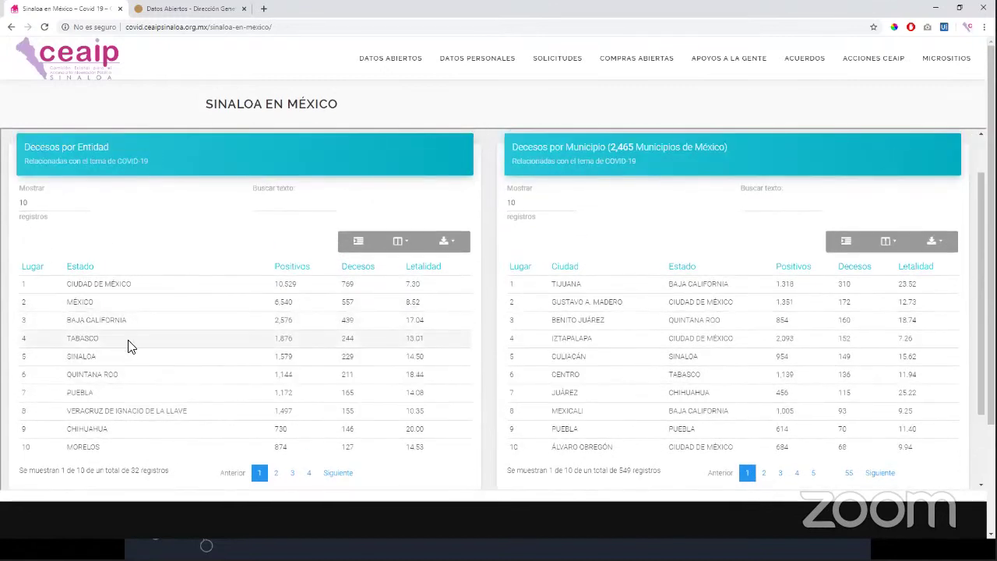
double_click(136, 470)
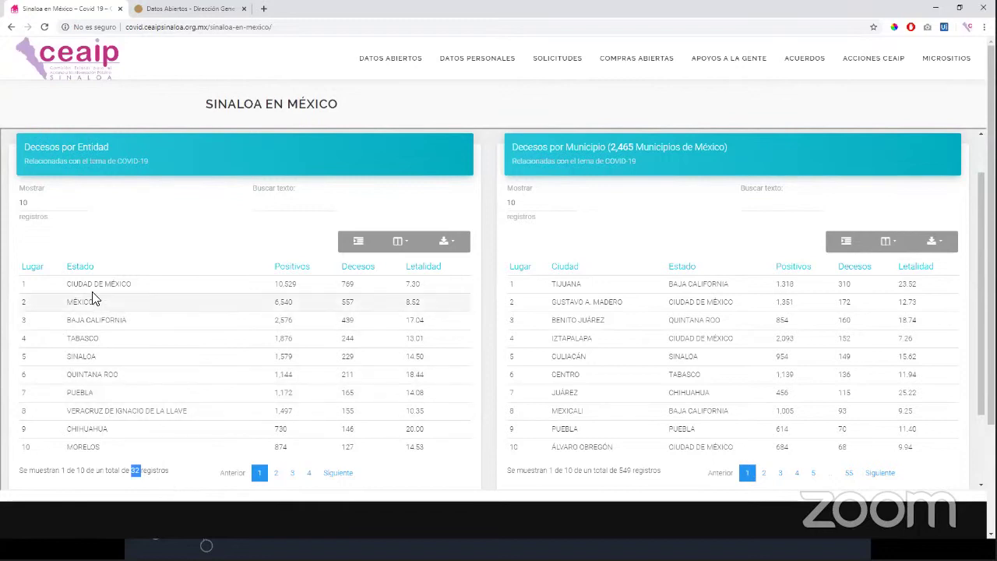
left_click_drag(90, 284, 140, 287)
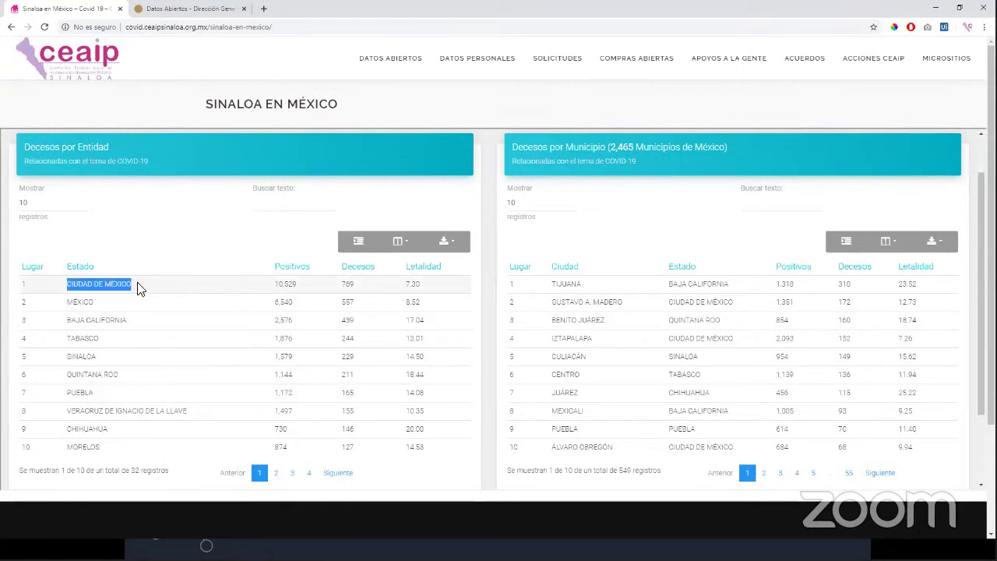
left_click_drag(276, 283, 296, 285)
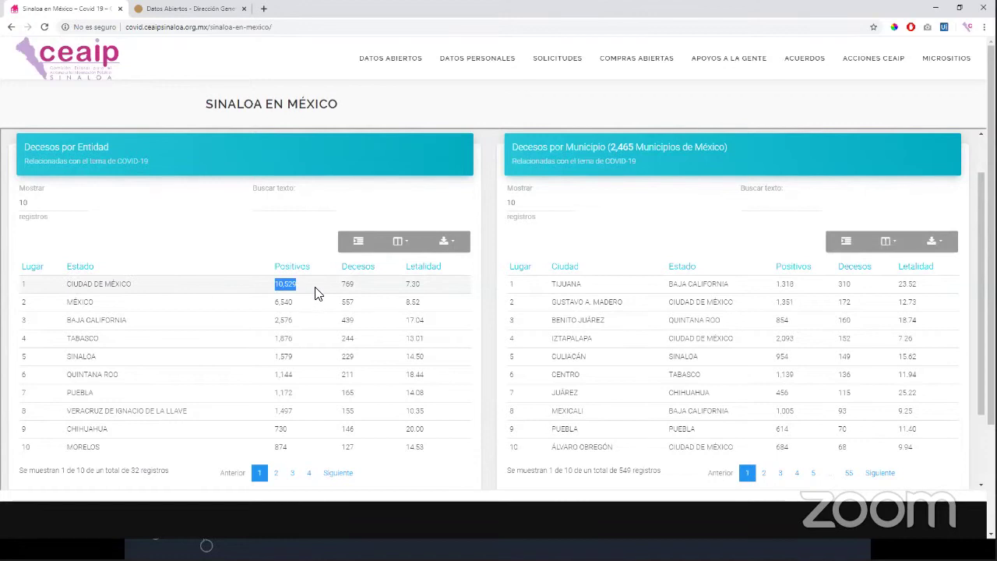
left_click(352, 286)
double_click(352, 285)
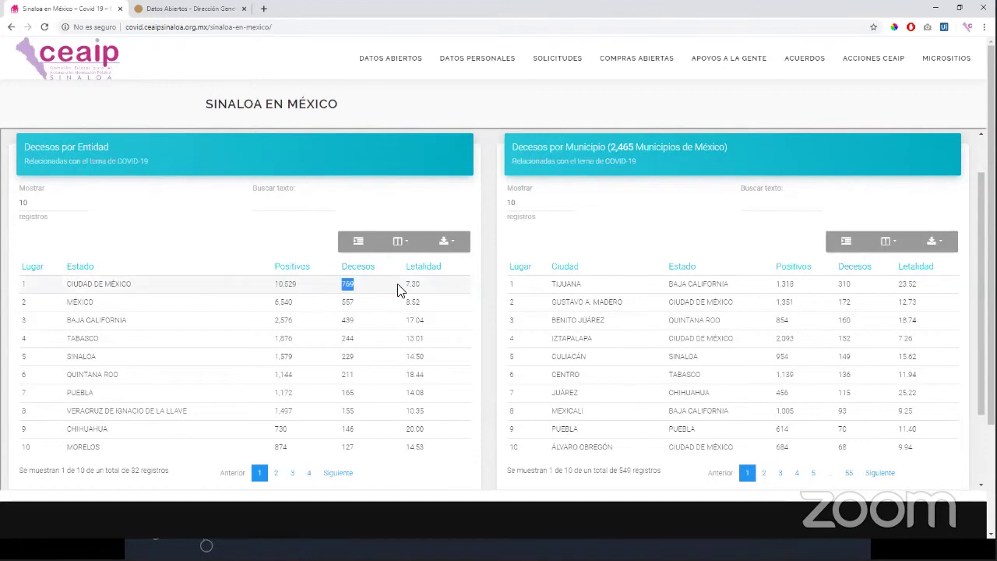
left_click_drag(405, 285, 423, 288)
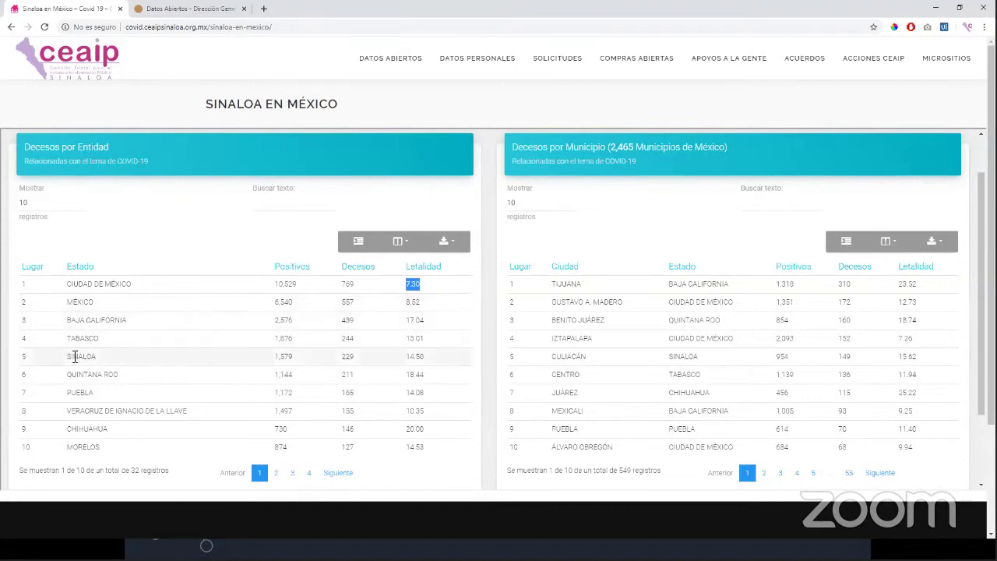
left_click_drag(22, 357, 428, 360)
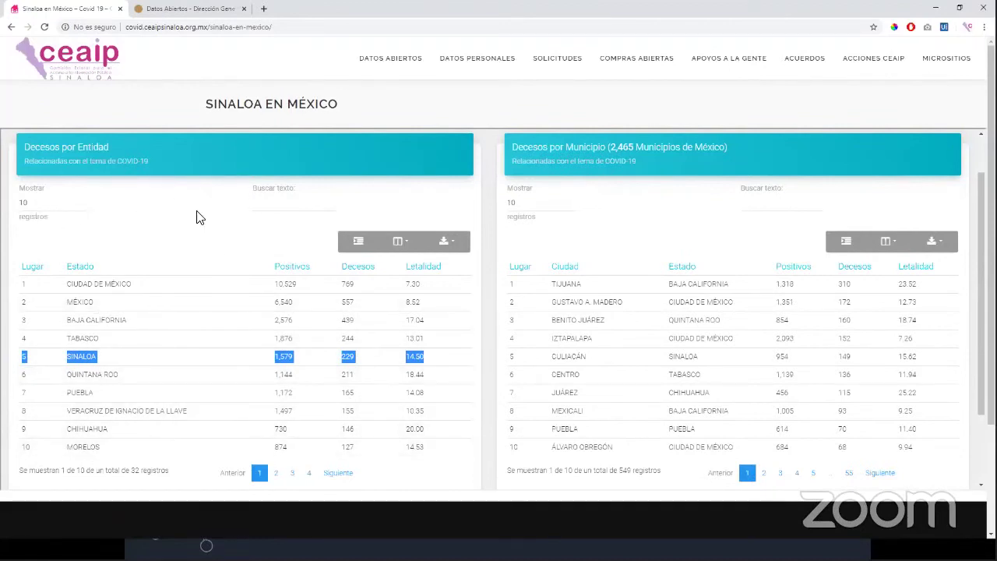
- Set the Decesos por Entidad table to show 50 records and look through the states down to the last one
left_click(47, 206)
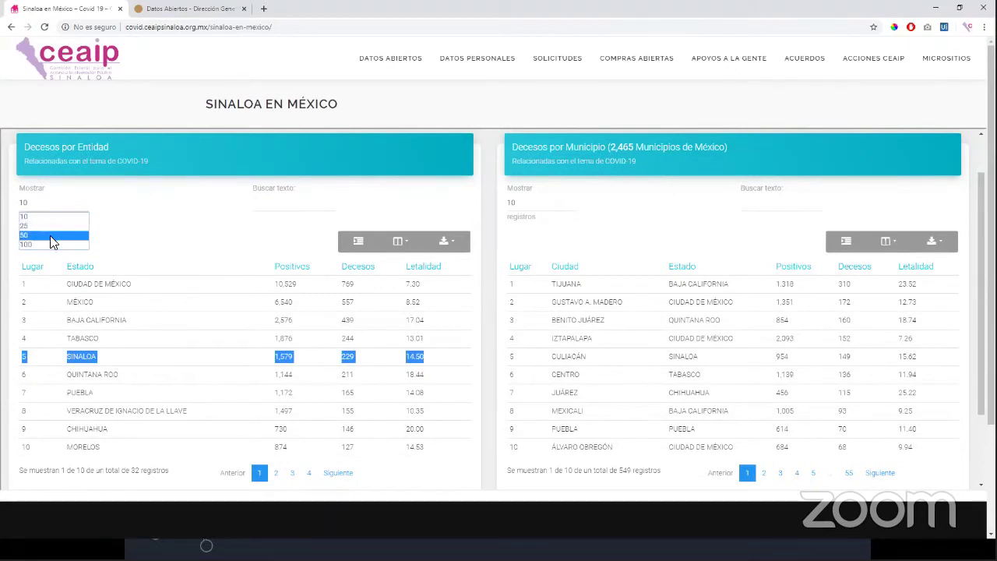
left_click(49, 225)
scroll(65, 155, "down", 1)
left_click(65, 155)
scroll(189, 314, "down", 2)
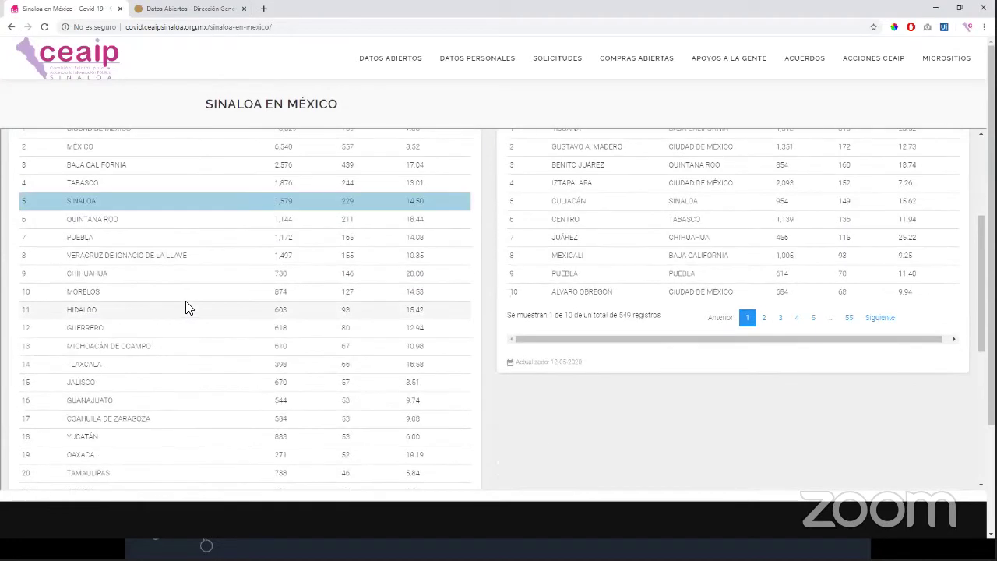
scroll(187, 308, "down", 5)
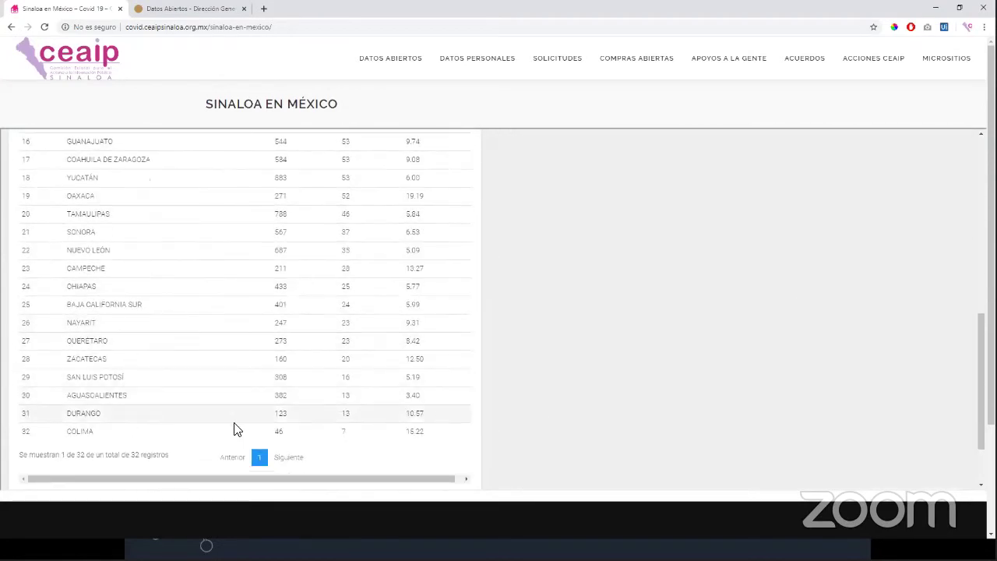
- Check Colima's positive cases, deaths and lethality in the last row of the state table
double_click(78, 434)
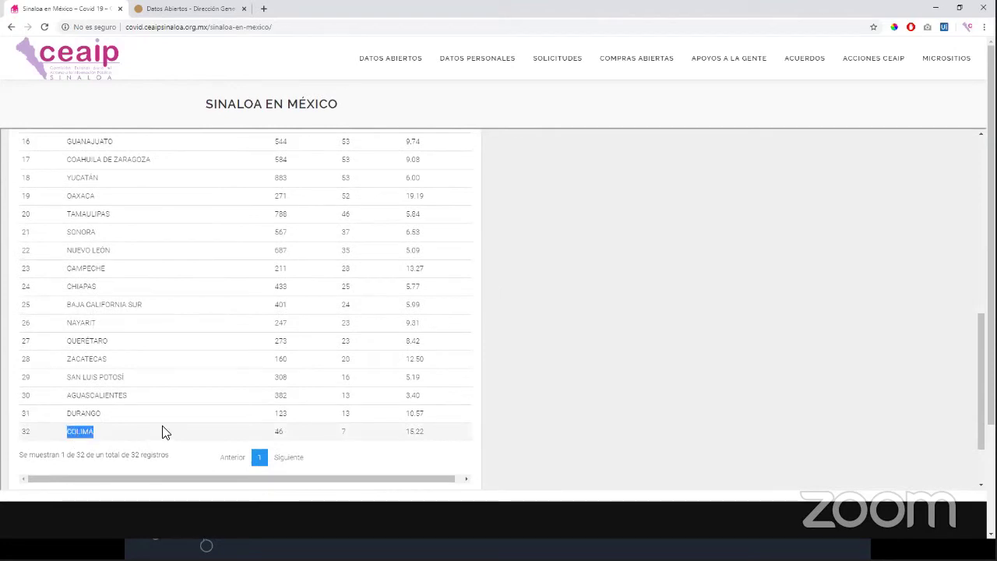
double_click(344, 432)
left_click(413, 433)
double_click(413, 433)
double_click(279, 433)
double_click(408, 433)
- Return to the Sinaloa row in the Decesos por Entidad table and highlight its figures again
scroll(471, 444, "up", 3)
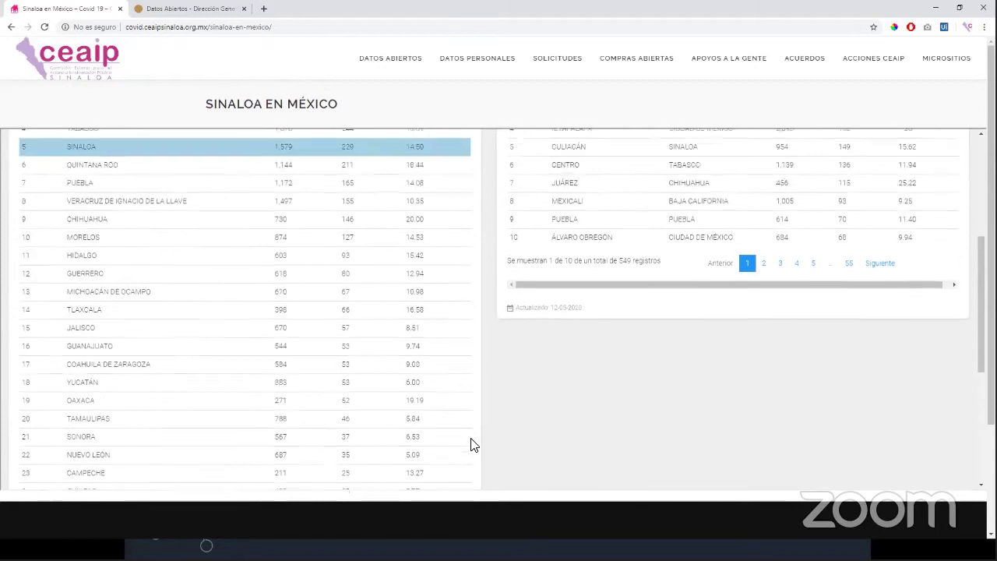
scroll(470, 444, "up", 3)
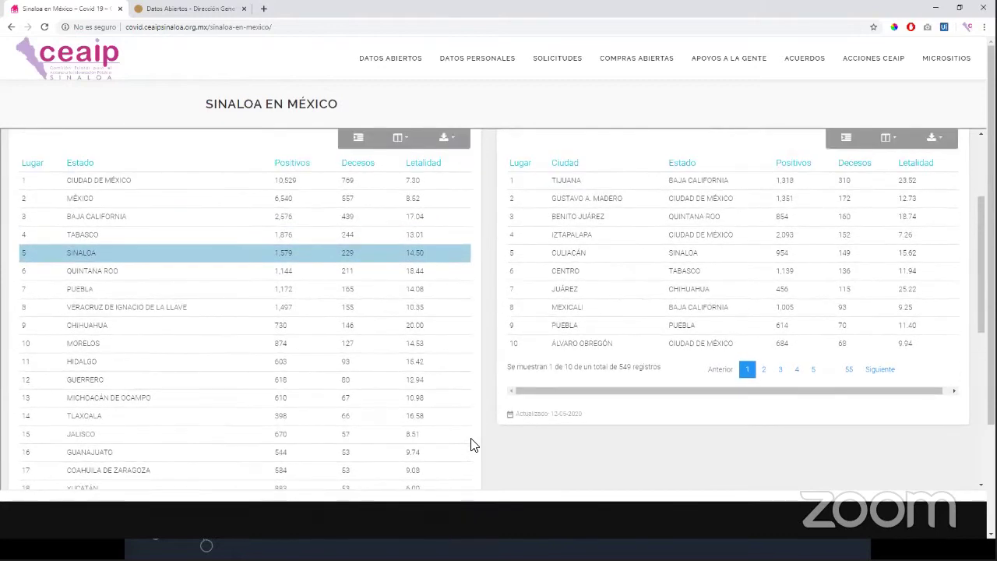
left_click(321, 250)
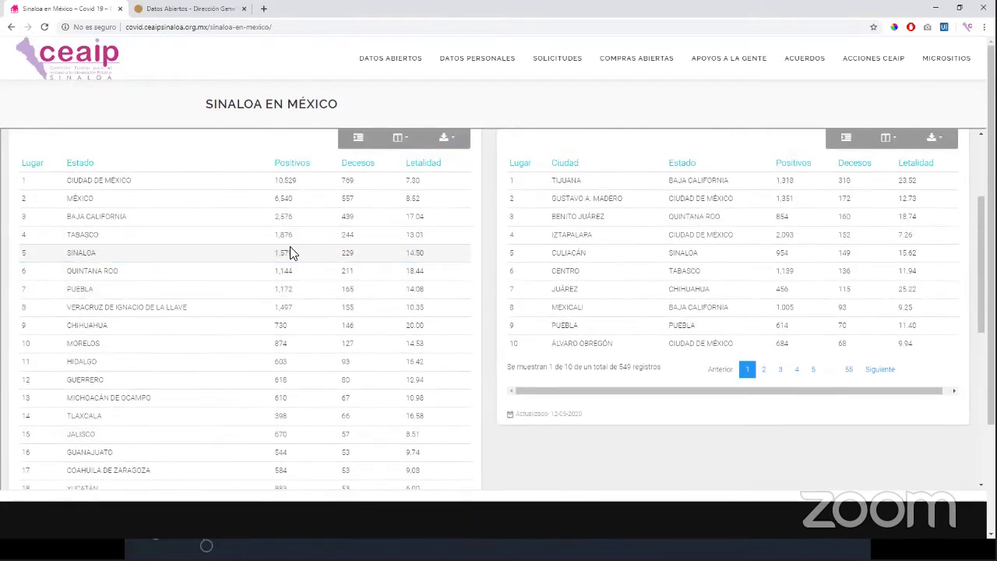
left_click_drag(57, 255, 442, 258)
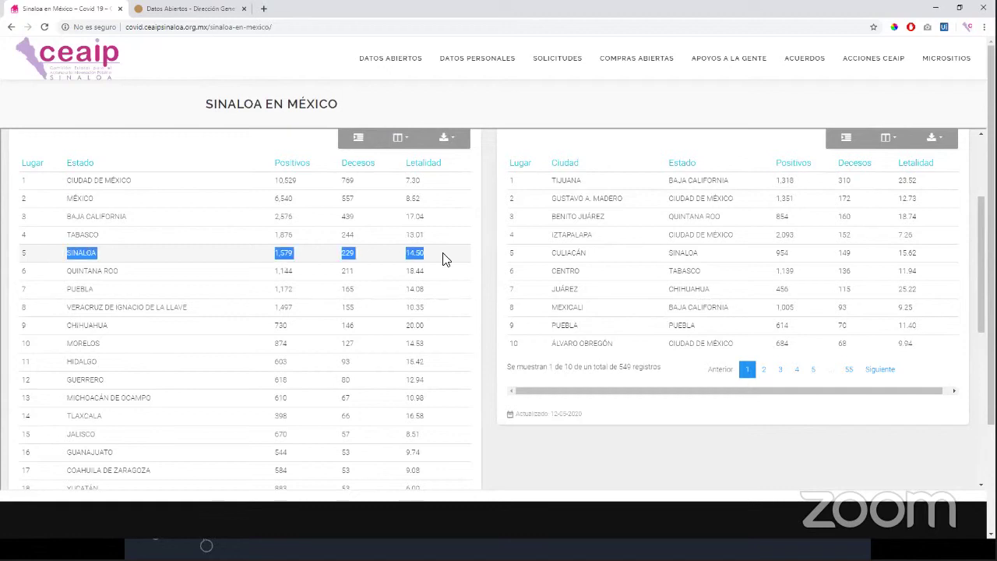
left_click(442, 258)
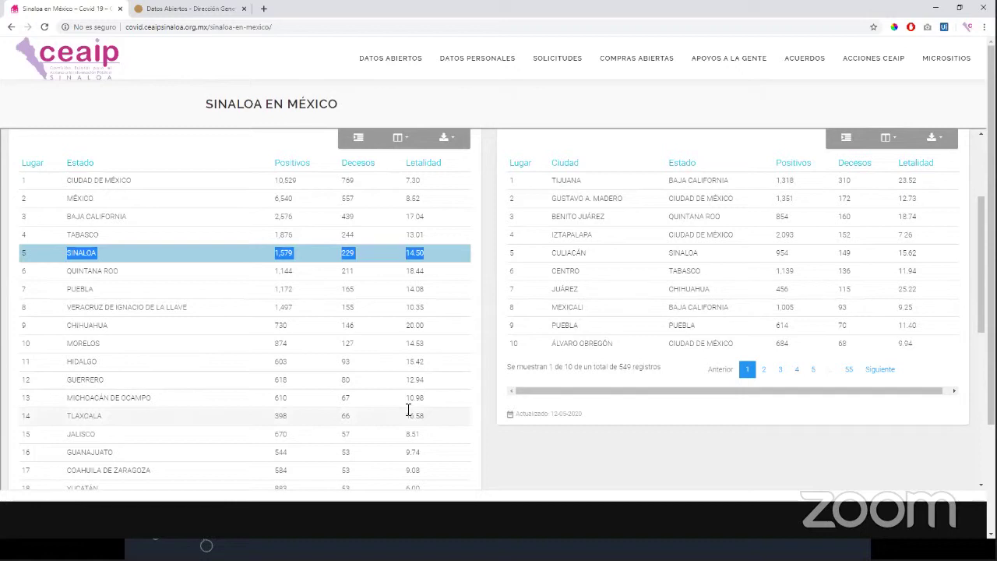
- Examine the Decesos por Municipio table, highlighting the number of municipalities in its heading
scroll(547, 438, "up", 1)
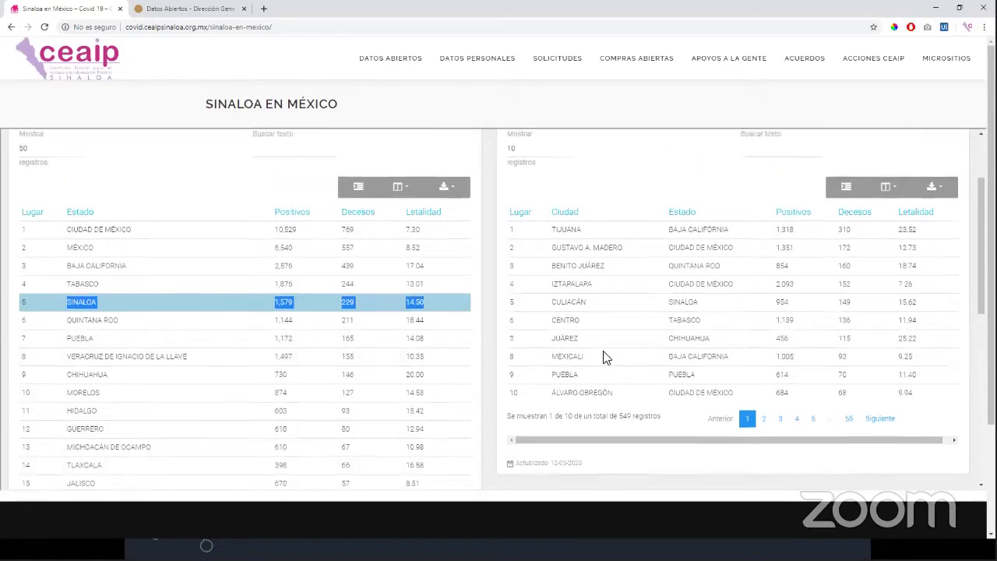
scroll(860, 356, "up", 1)
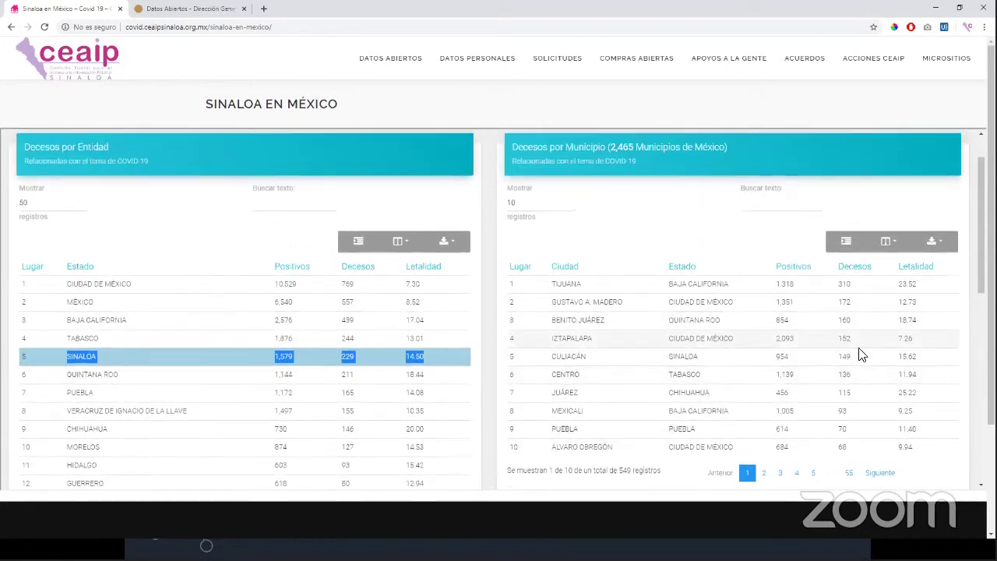
scroll(861, 355, "down", 1)
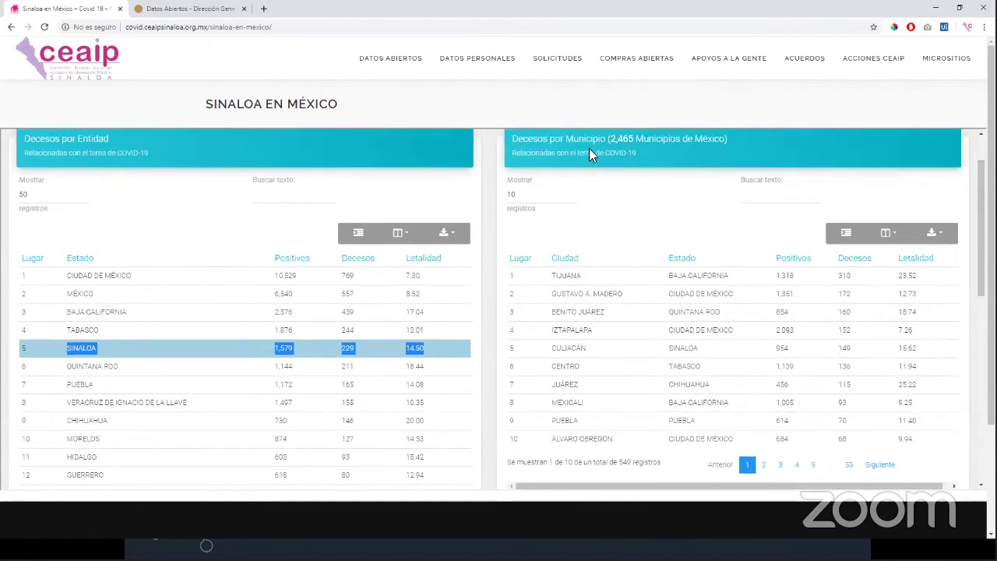
left_click_drag(611, 139, 632, 166)
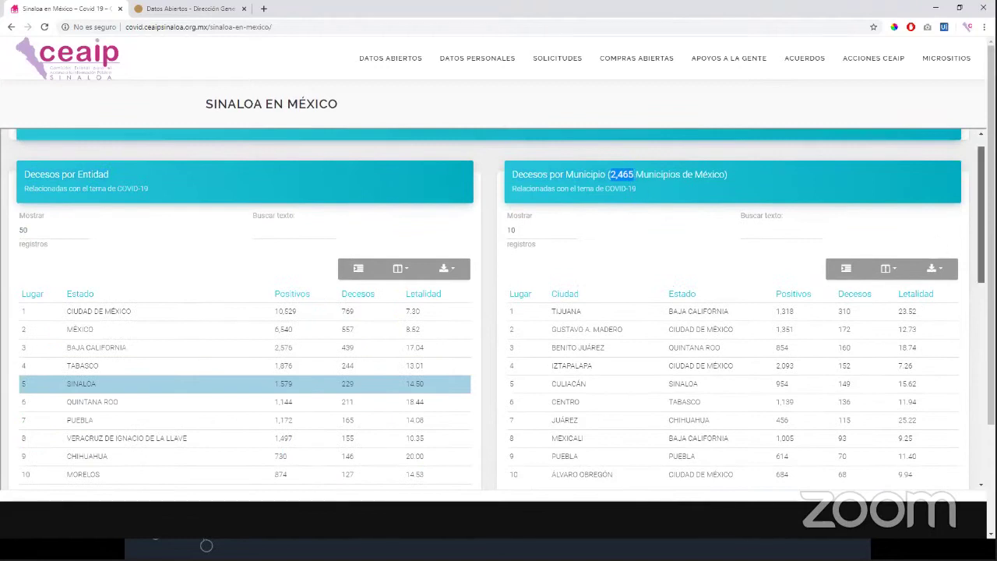
scroll(497, 317, "down", 1)
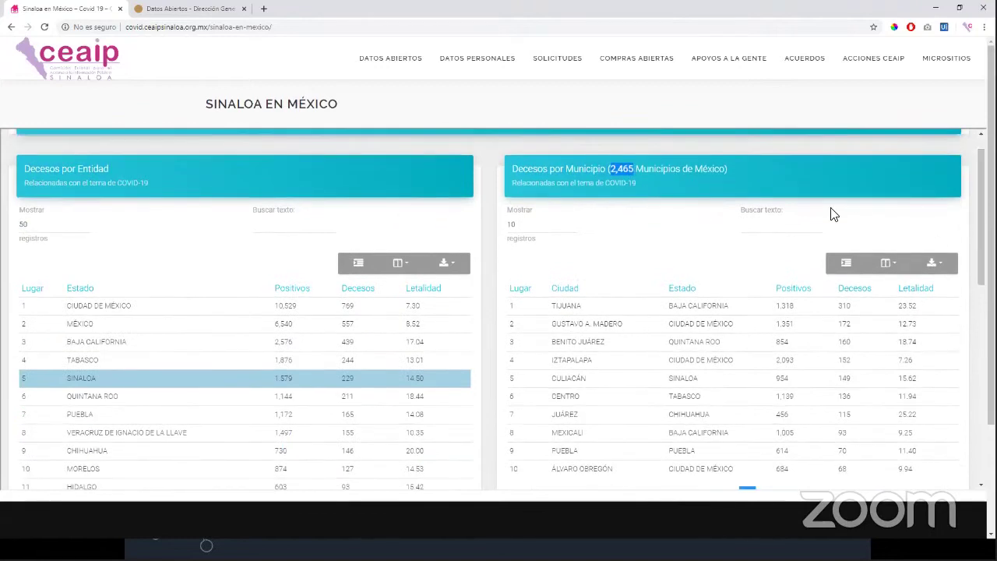
double_click(631, 170)
left_click_drag(513, 183, 635, 170)
scroll(980, 218, "down", 1)
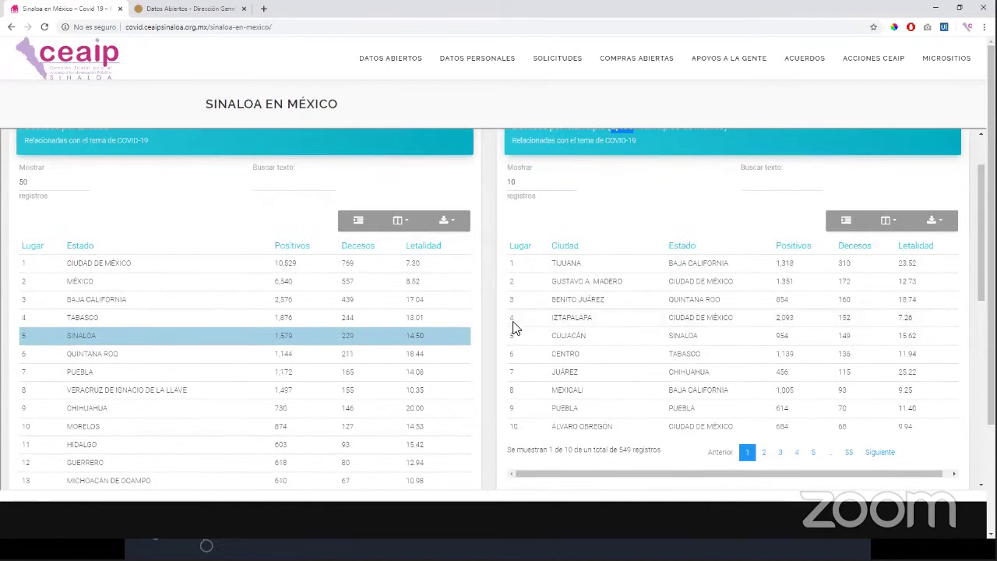
- Highlight Tijuana's and Culiacán's figures in the Decesos por Municipio table, and compare them with the Sinaloa row of the state table
left_click_drag(512, 268, 576, 267)
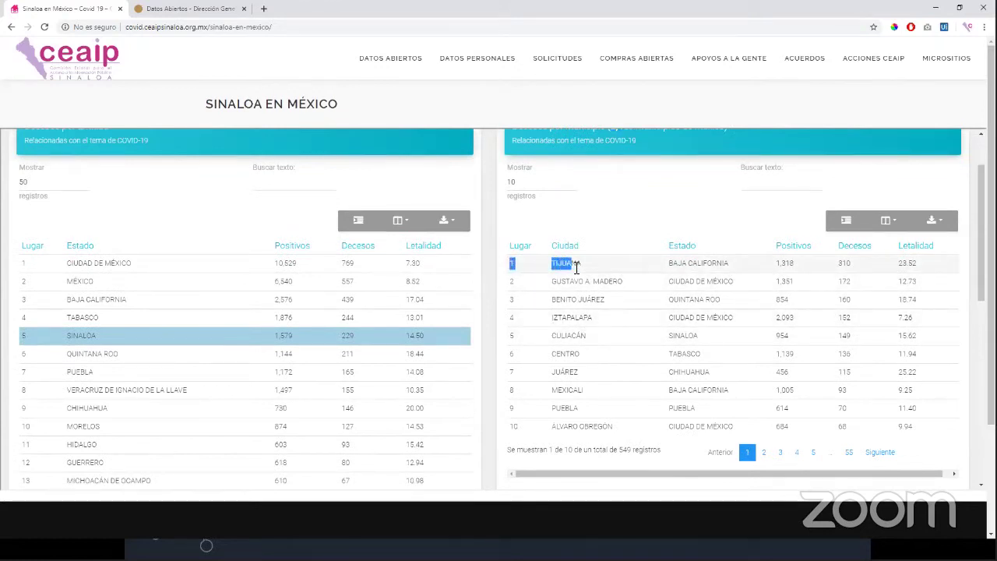
double_click(779, 266)
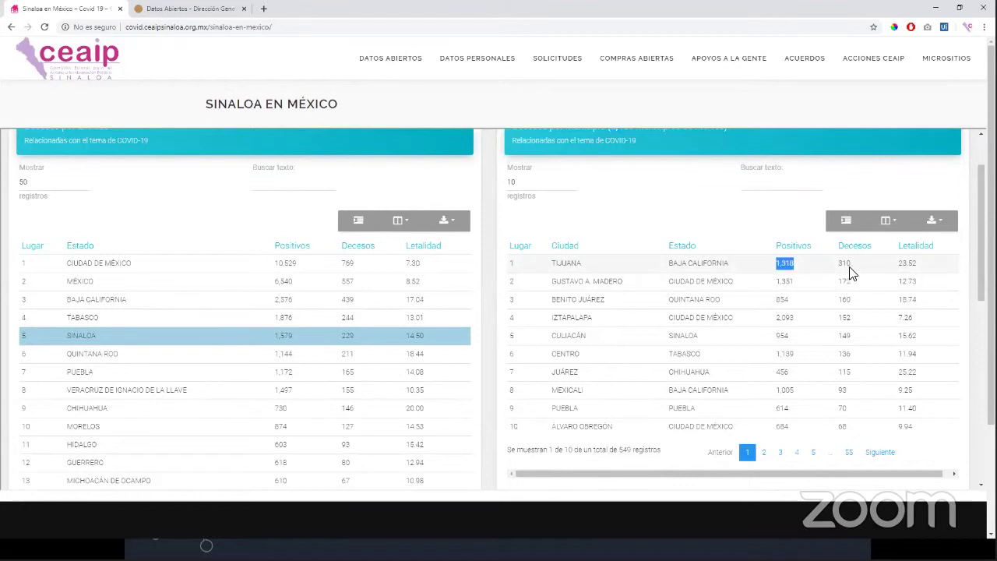
left_click_drag(900, 265, 916, 268)
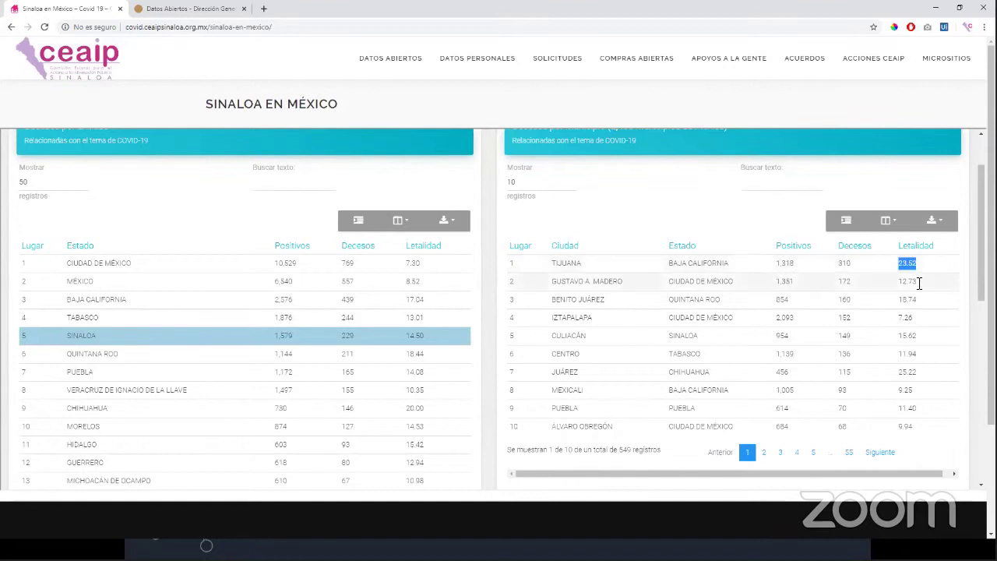
left_click_drag(512, 336, 919, 340)
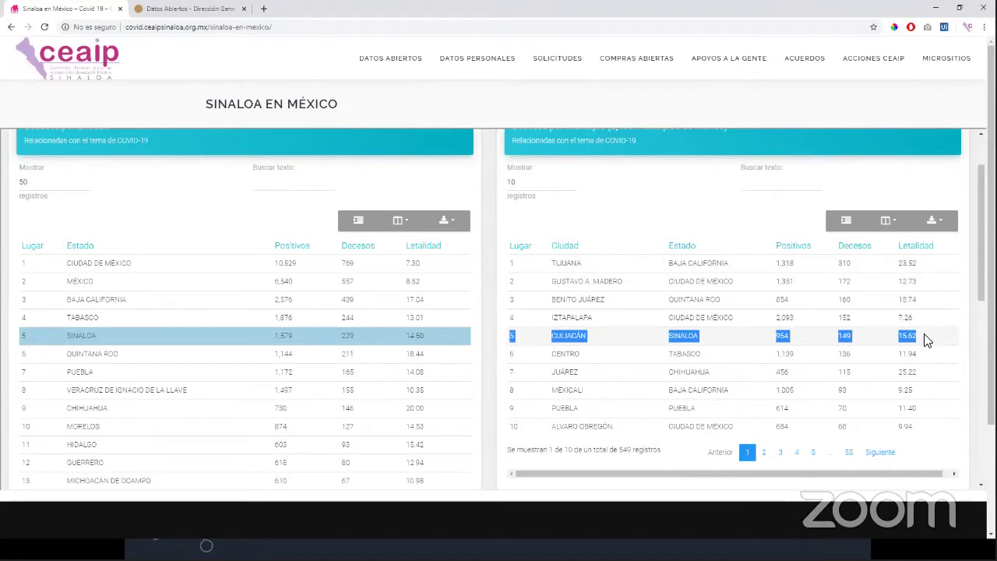
left_click_drag(55, 343, 463, 356)
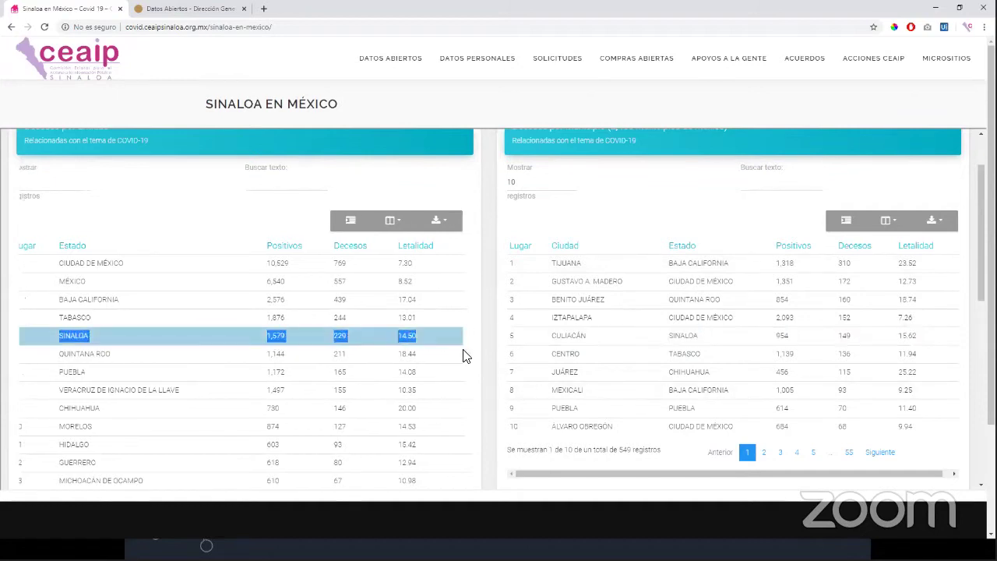
- Filter the Decesos por Municipio table by the text "sinaloa"
left_click(760, 189)
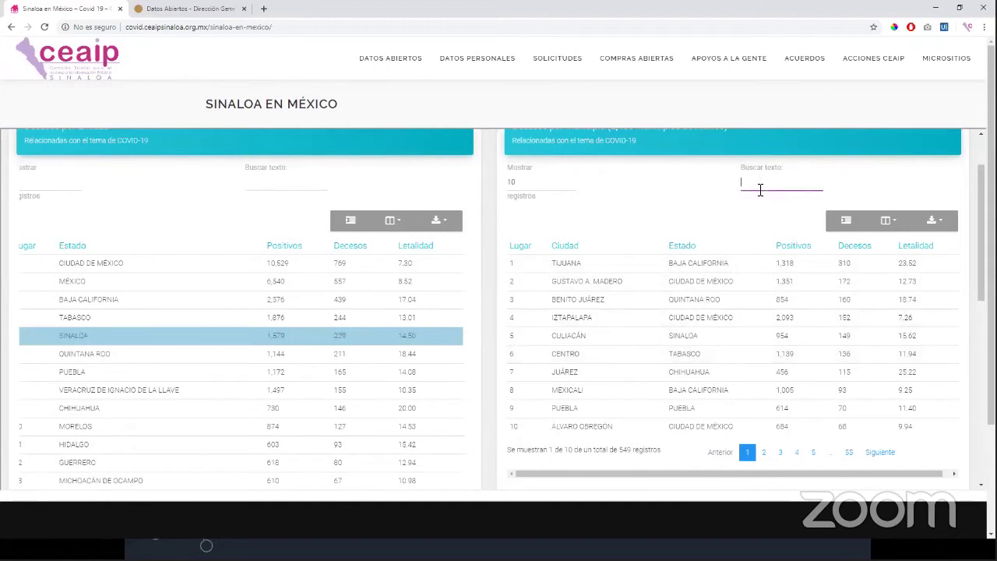
type("sinloa")
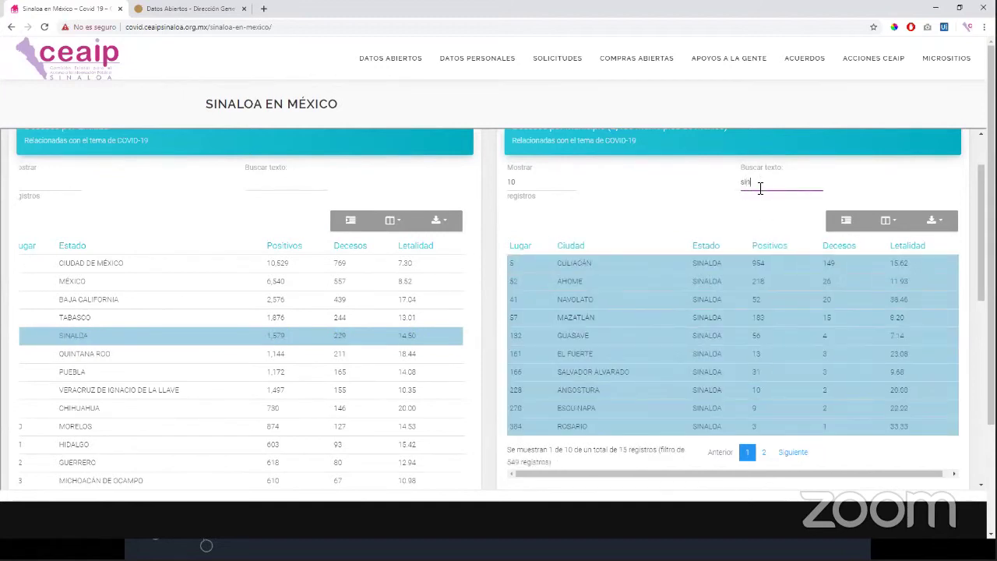
key("BackSpace")
type("aloa")
scroll(762, 294, "down", 1)
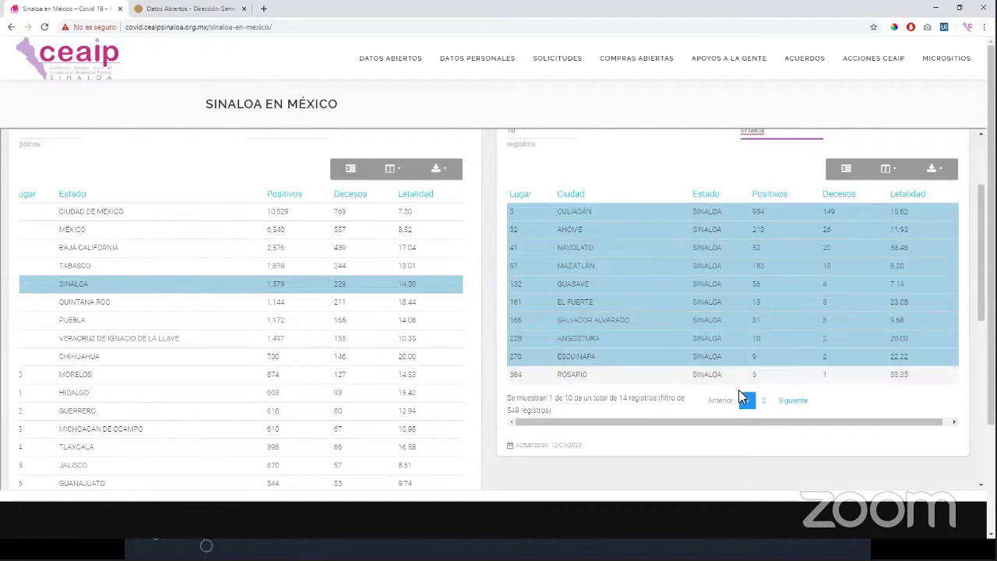
- Set the Decesos por Municipio table to show 25 records
scroll(762, 314, "up", 1)
left_click(538, 181)
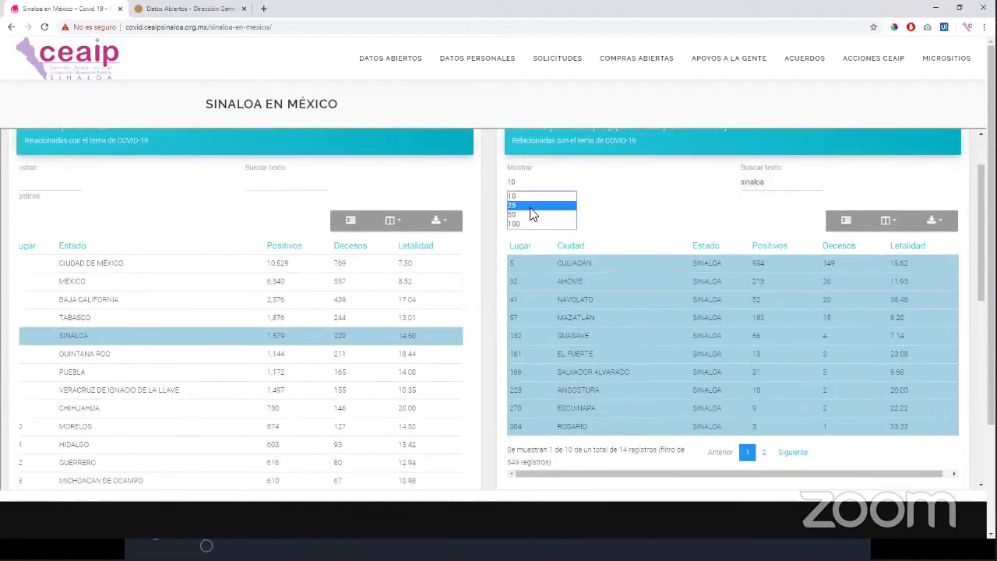
left_click(530, 205)
scroll(631, 273, "down", 1)
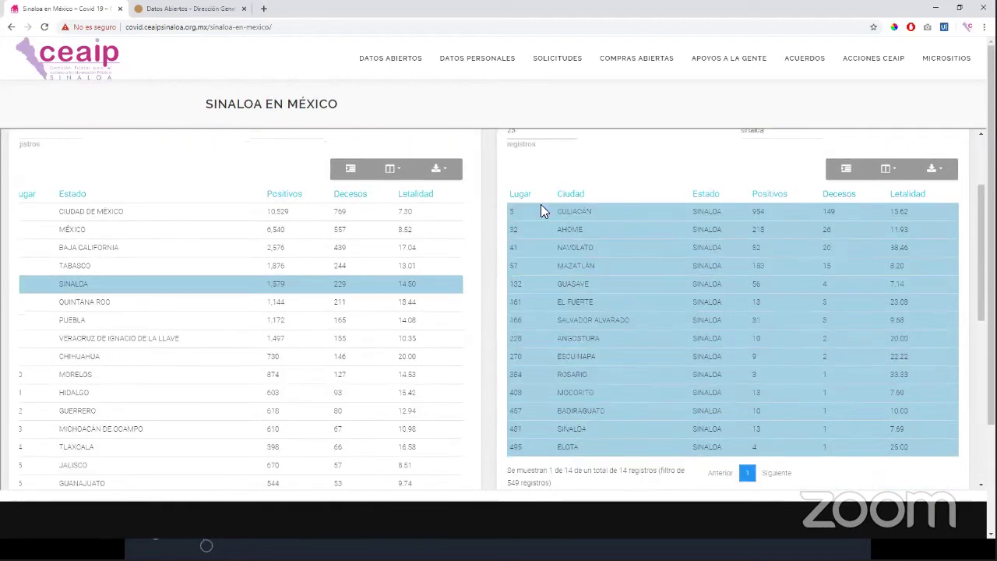
- Highlight Culiacán, Ahome, Navolato and Mazatlán in the filtered municipality table, along with Mazatlán's national rank
double_click(560, 212)
double_click(571, 229)
double_click(573, 247)
double_click(570, 265)
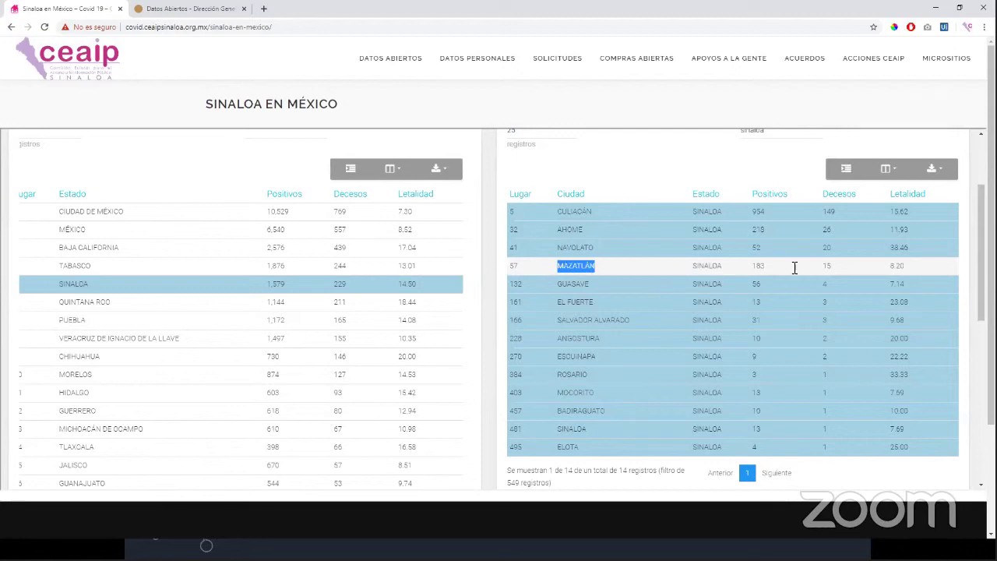
double_click(513, 265)
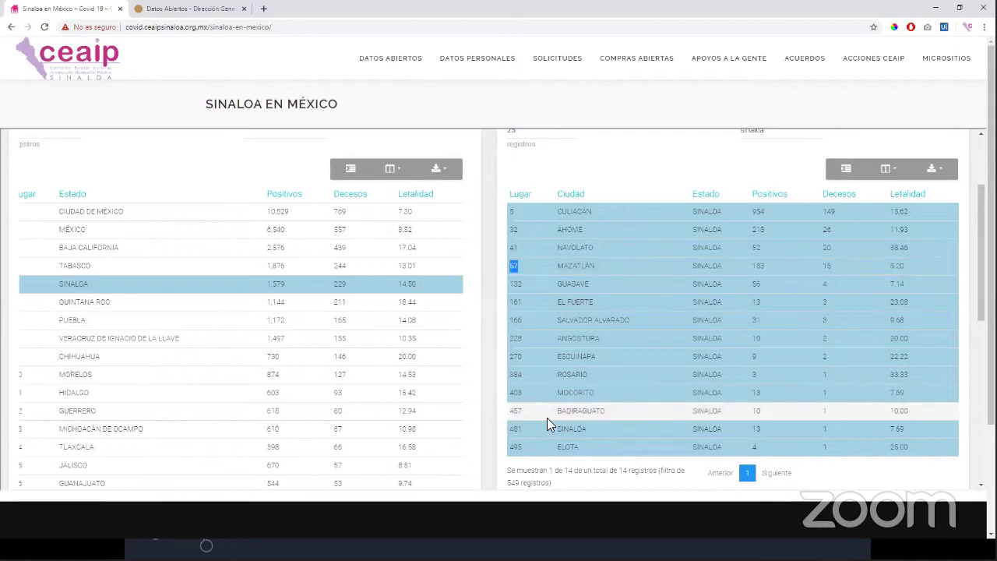
- Check the last Sinaloa municipality in the table, Elota, highlighting its deaths, name and national rank
scroll(547, 417, "down", 1)
scroll(559, 380, "down", 1)
scroll(580, 390, "up", 1)
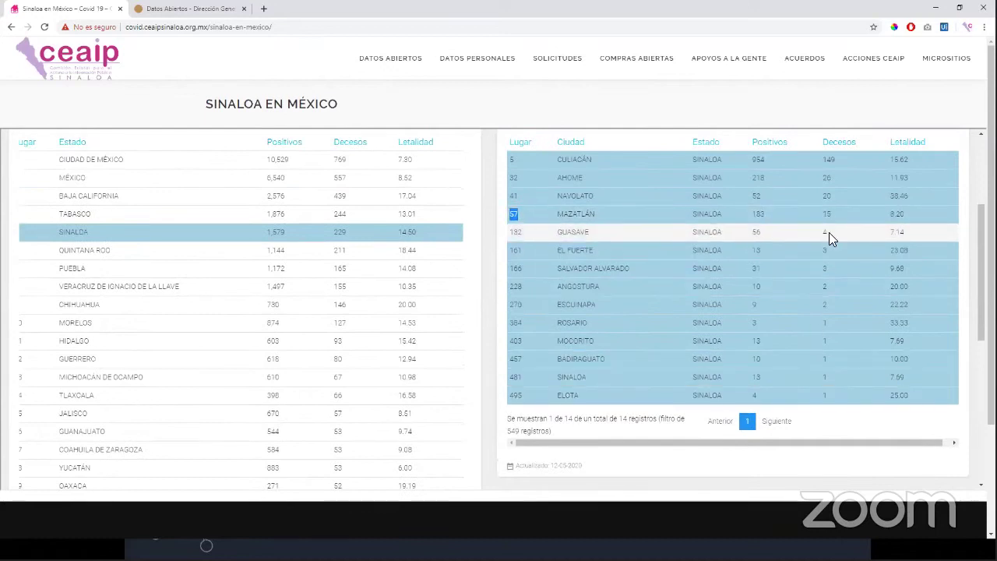
double_click(825, 397)
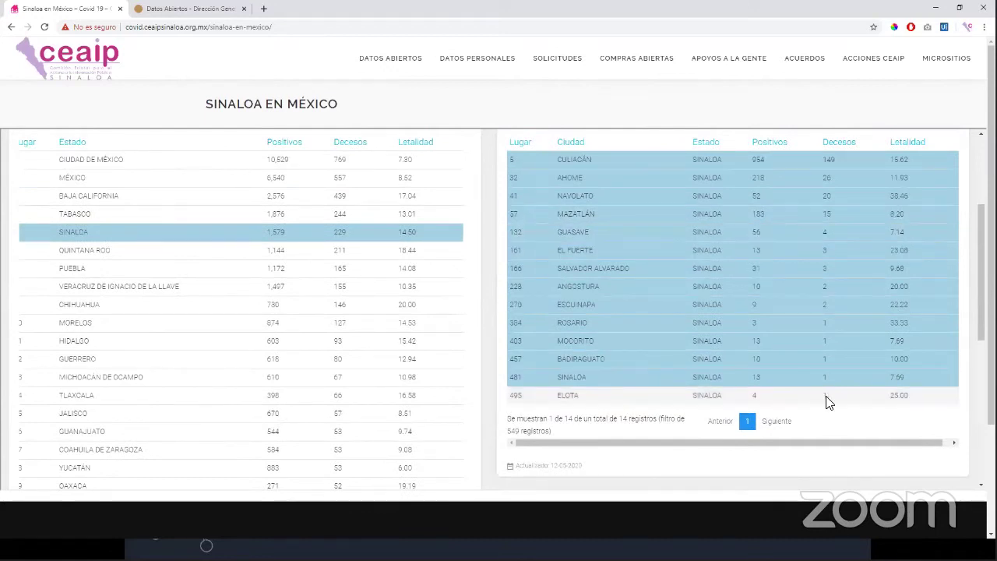
double_click(569, 396)
double_click(517, 396)
scroll(625, 356, "up", 1)
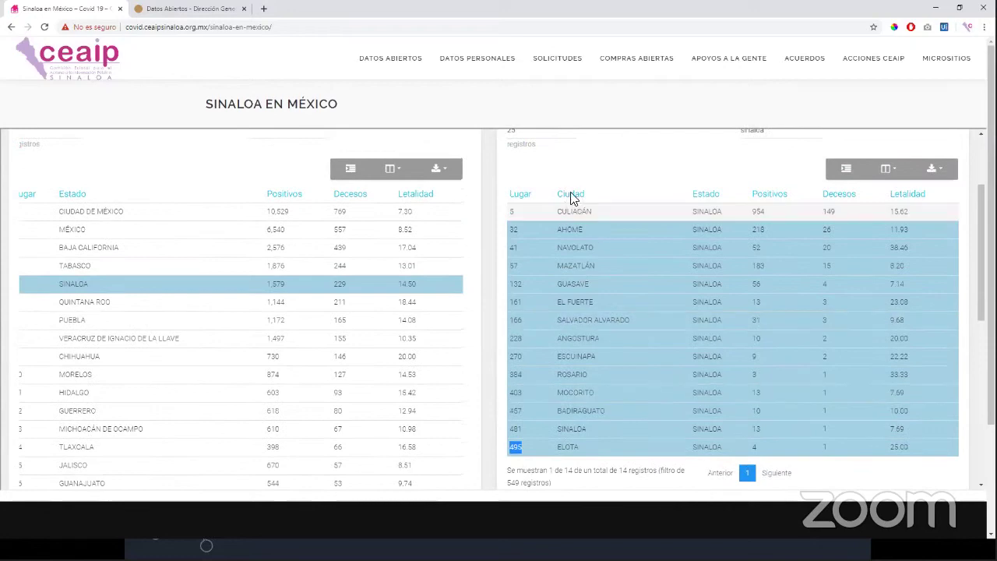
- Clear the search text of the Decesos por Municipio table
scroll(714, 189, "up", 2)
left_click(763, 231)
double_click(760, 234)
key("BackSpace")
- Compare the total number of records under the municipality table with the number of municipalities in its heading
scroll(661, 283, "down", 6)
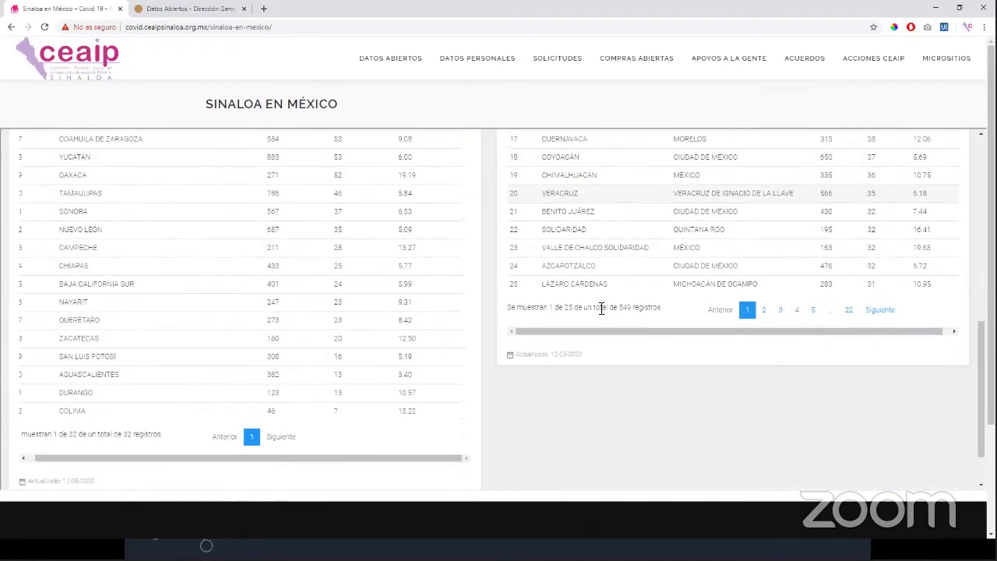
left_click_drag(509, 307, 527, 308)
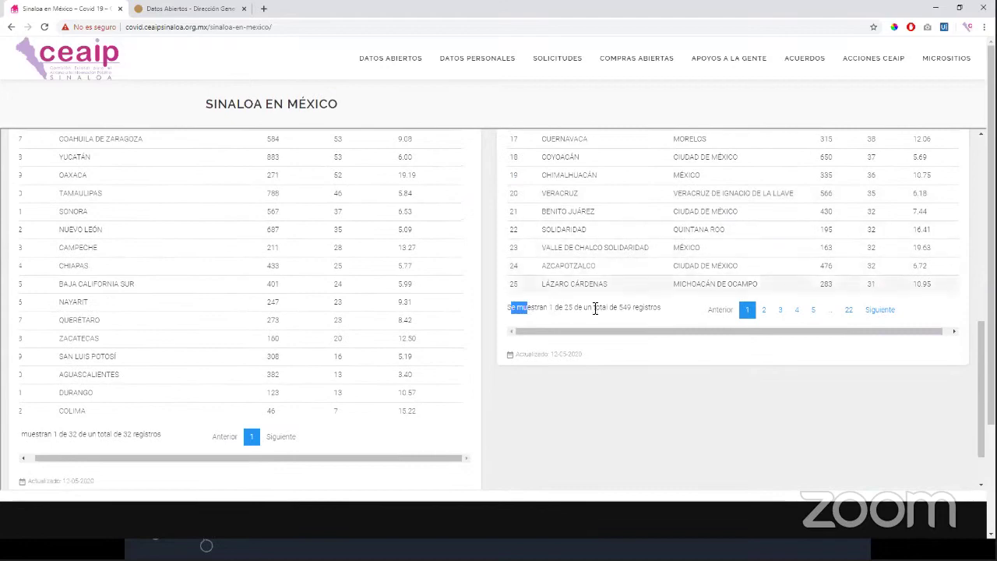
double_click(625, 307)
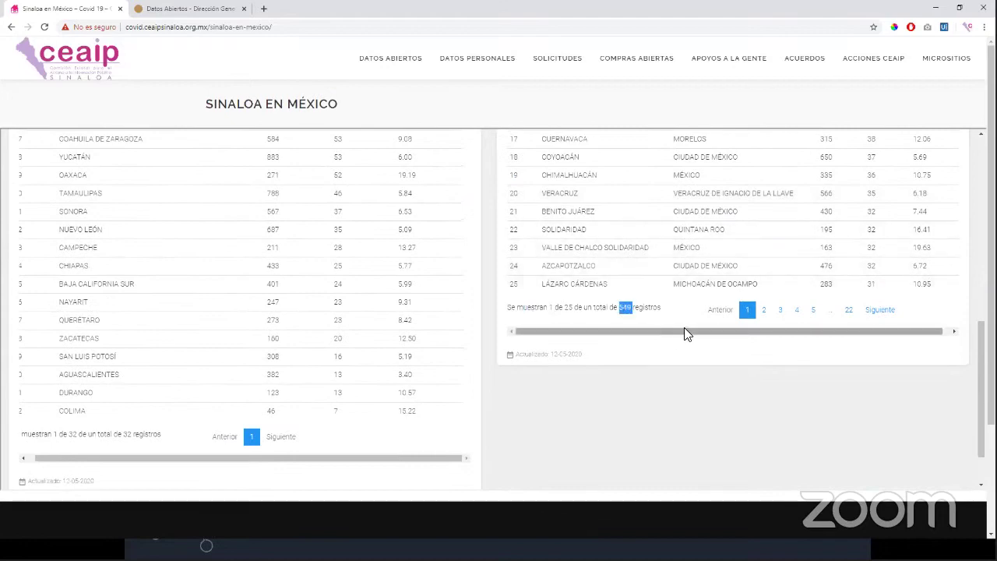
scroll(686, 331, "up", 4)
scroll(668, 256, "up", 3)
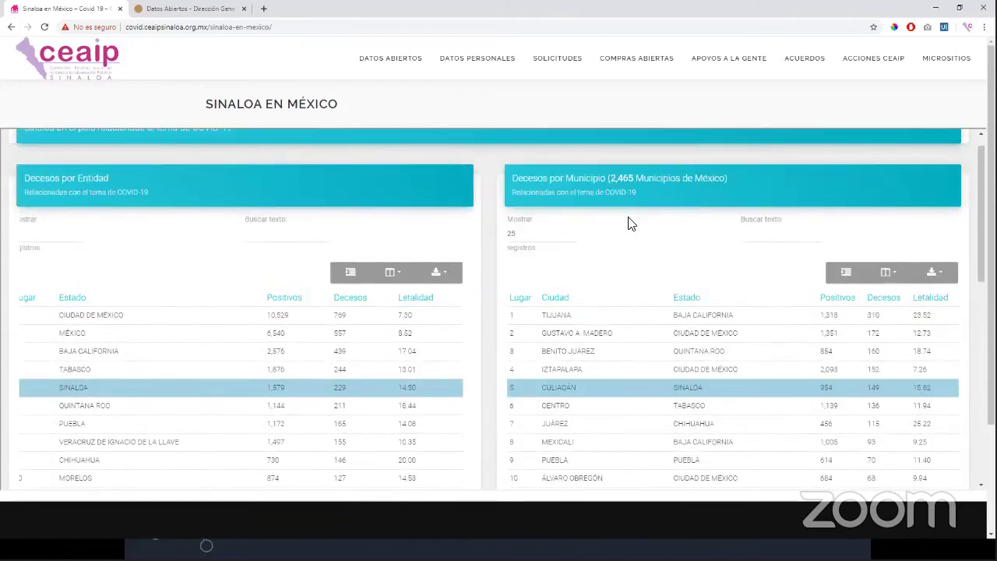
scroll(662, 295, "down", 5)
double_click(625, 411)
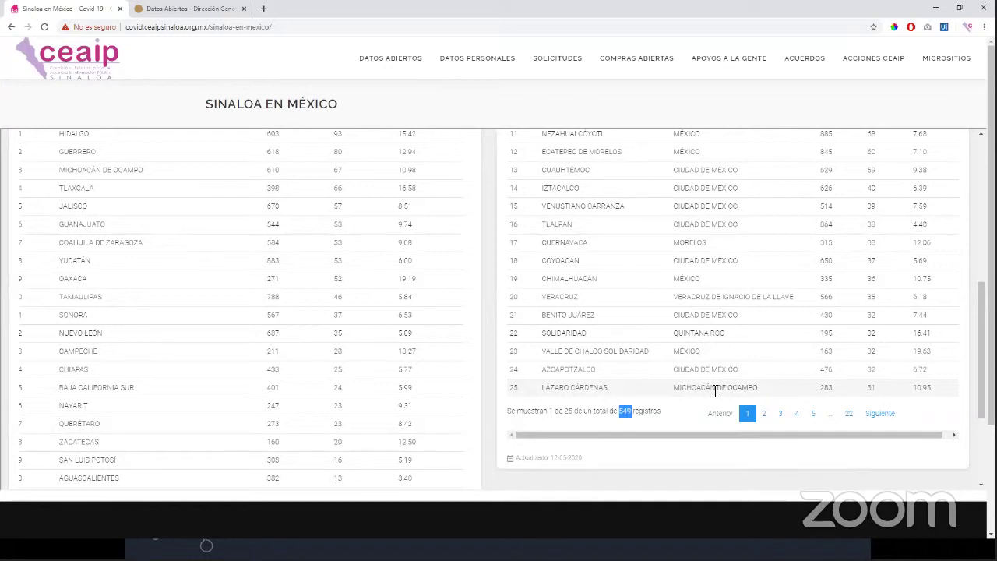
- Export the Decesos por Municipio table in MS-Excel format and dismiss the download notice
scroll(720, 387, "up", 5)
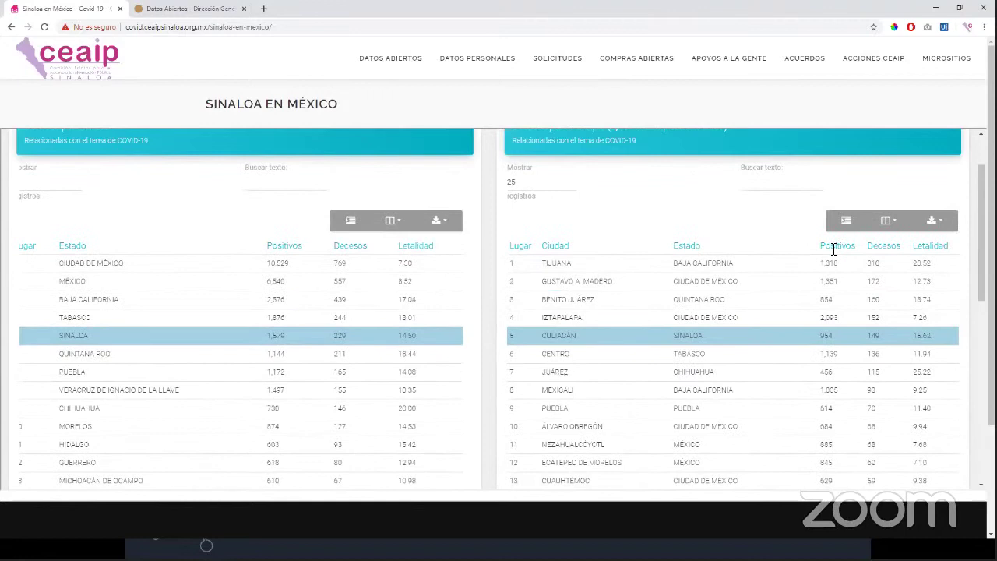
left_click(937, 223)
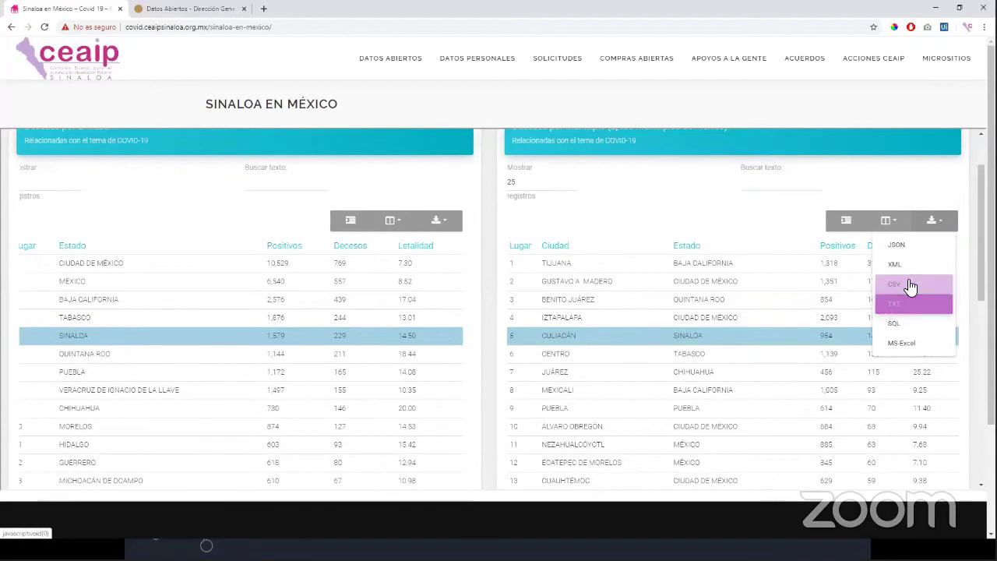
left_click(906, 347)
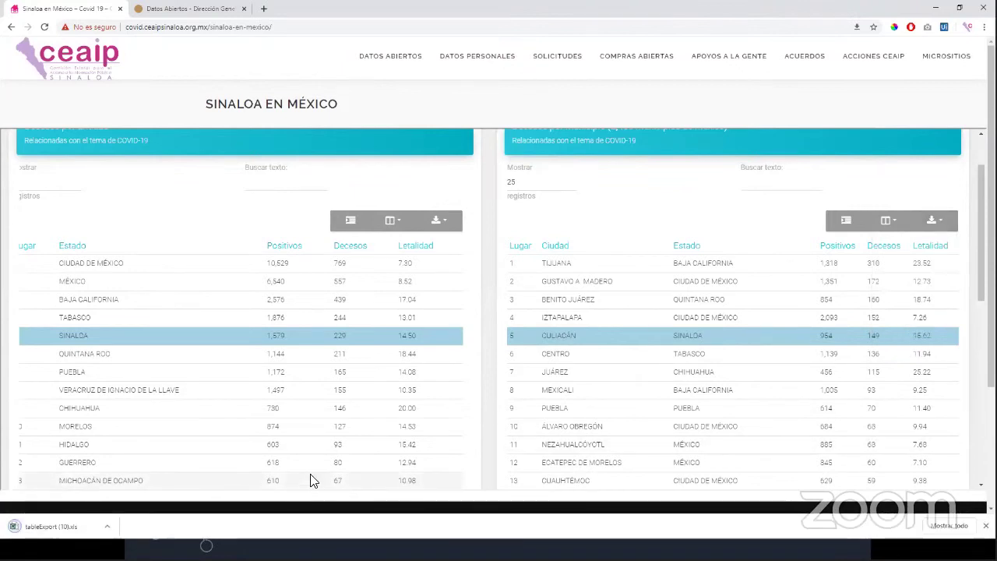
scroll(770, 340, "down", 1)
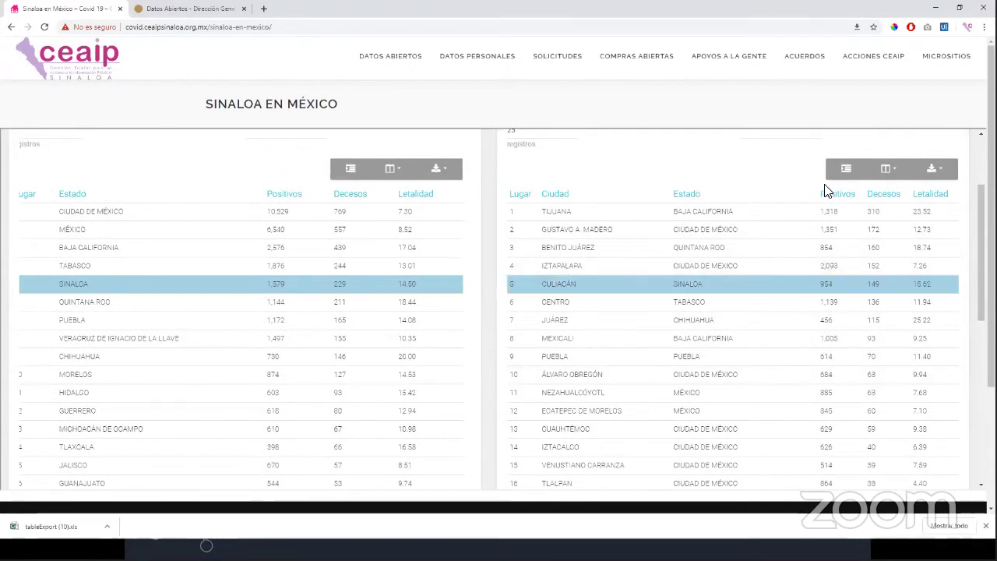
scroll(761, 352, "up", 2)
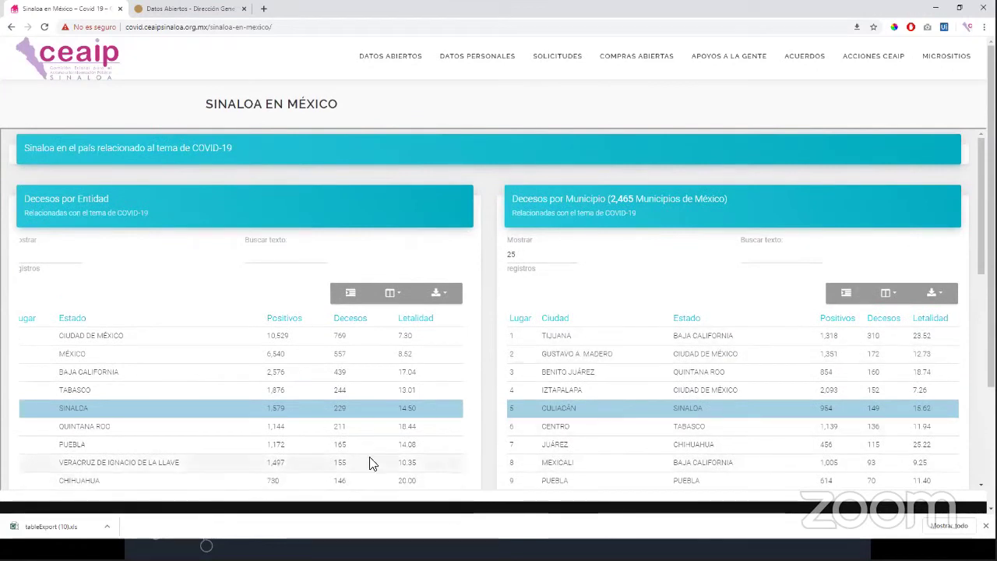
left_click(985, 526)
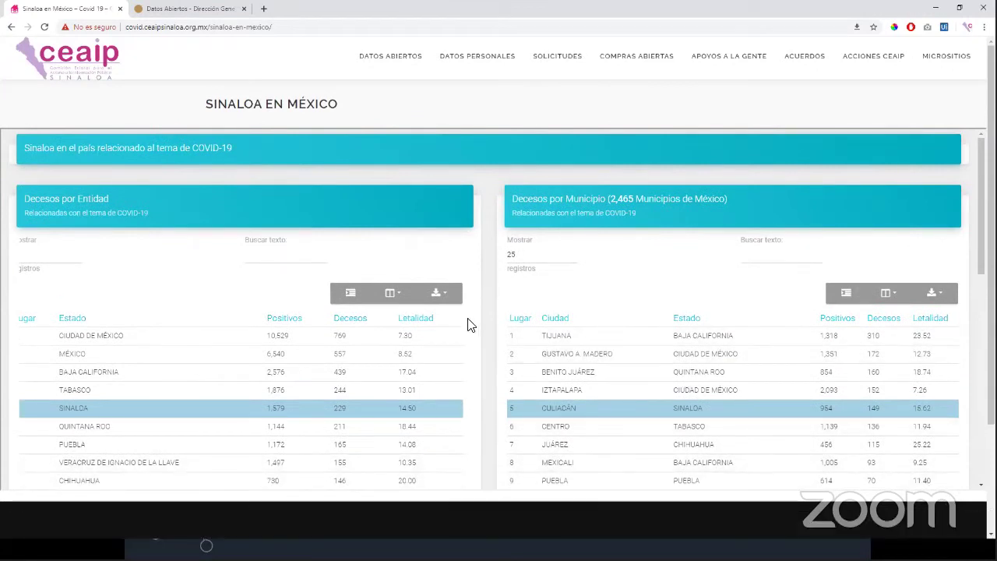
- Look over both death tables again and highlight Sinaloa's lethality in the Decesos por Entidad table
scroll(540, 358, "down", 1)
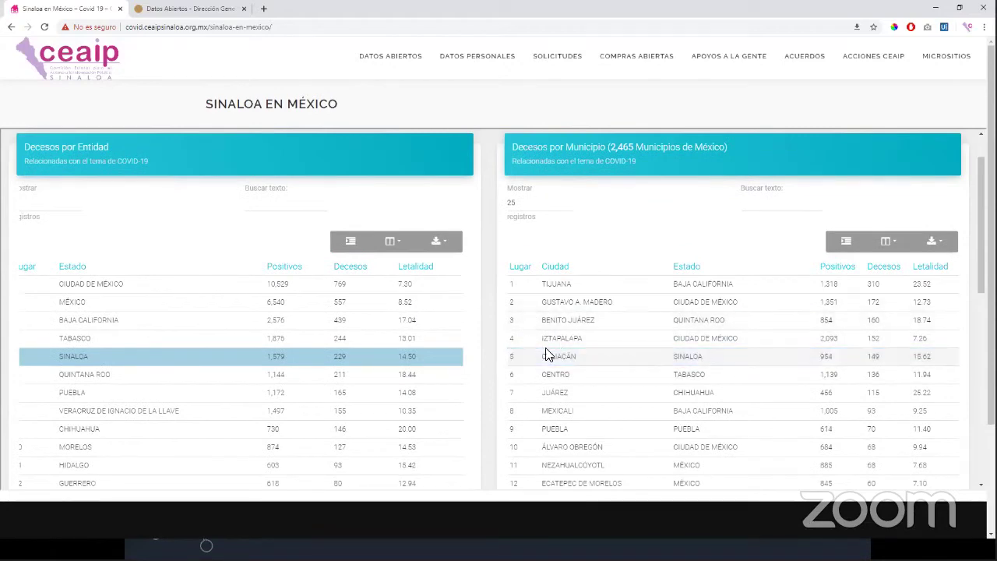
left_click(546, 350)
scroll(548, 340, "down", 6)
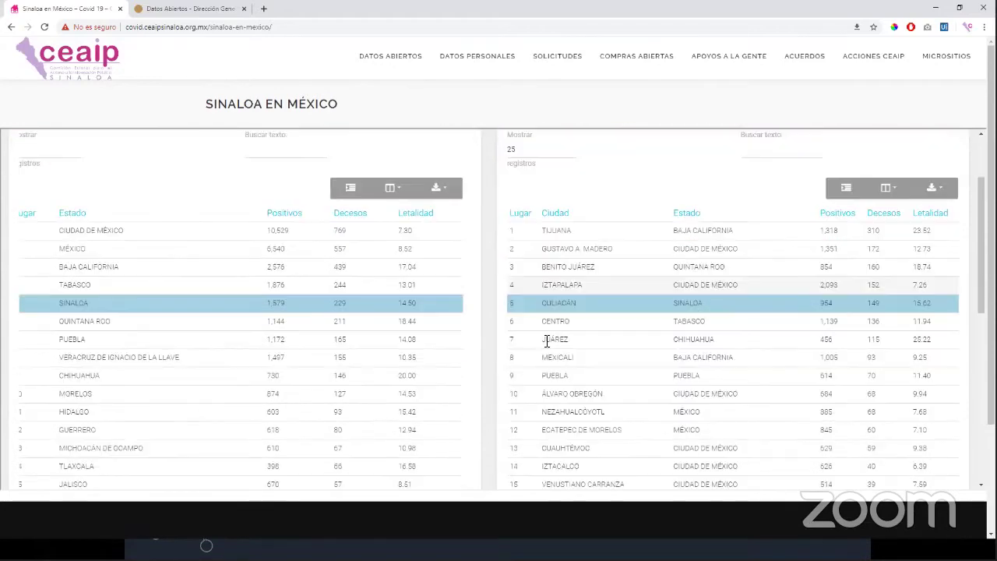
scroll(563, 356, "up", 4)
scroll(555, 390, "up", 2)
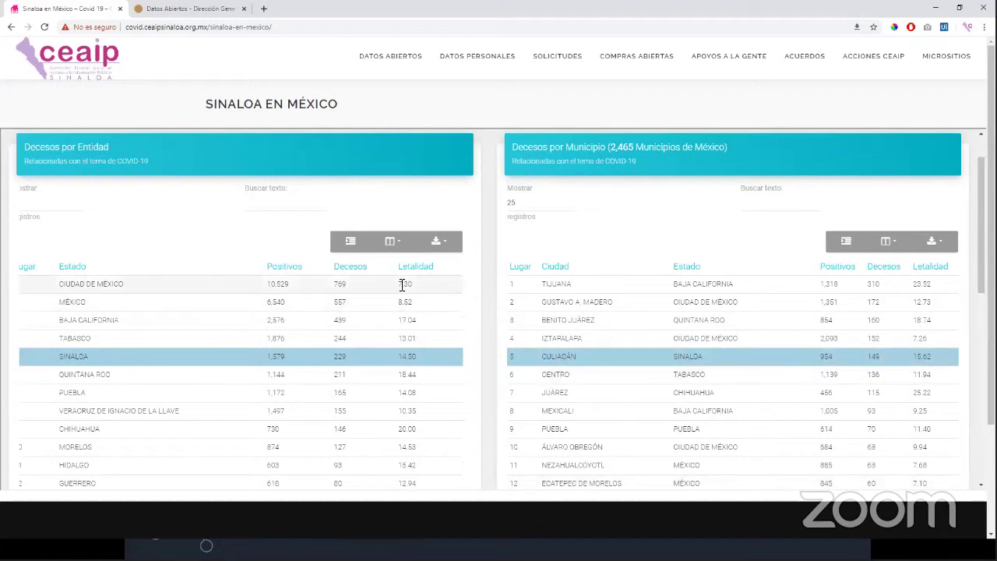
left_click(407, 359)
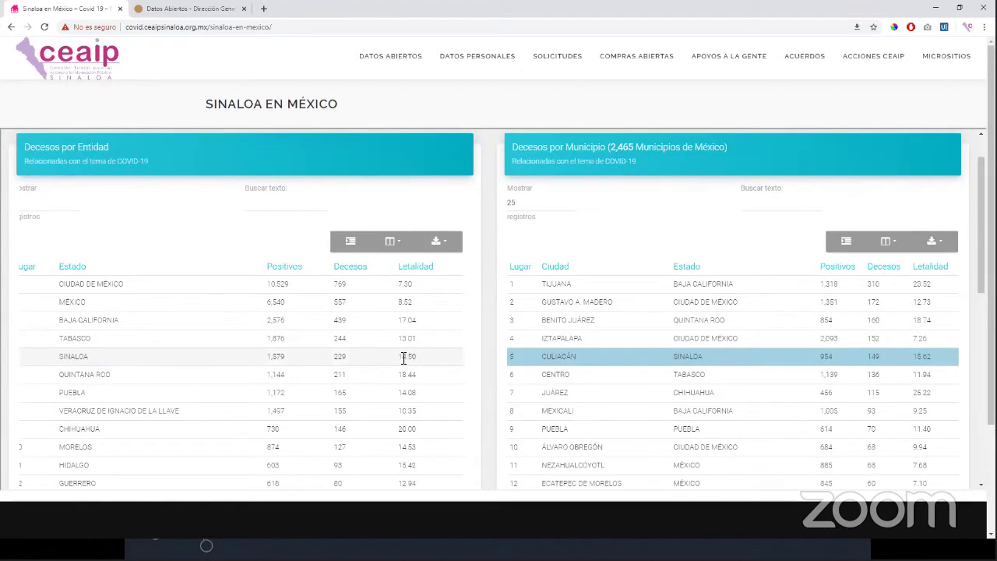
double_click(414, 358)
left_click(415, 362)
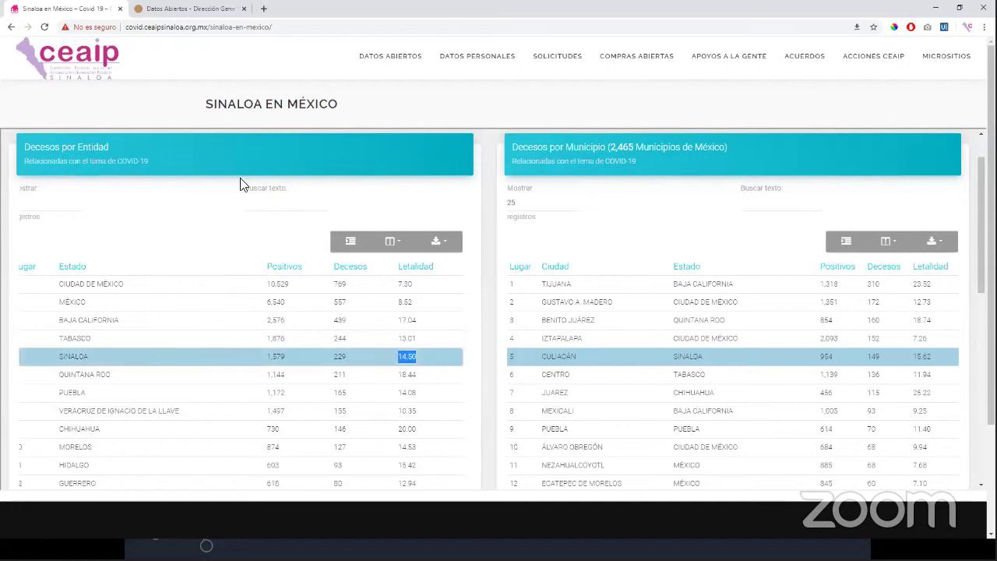
- Return to the portal's home page and open the Sinaloa y Municipios statistics
left_click(11, 28)
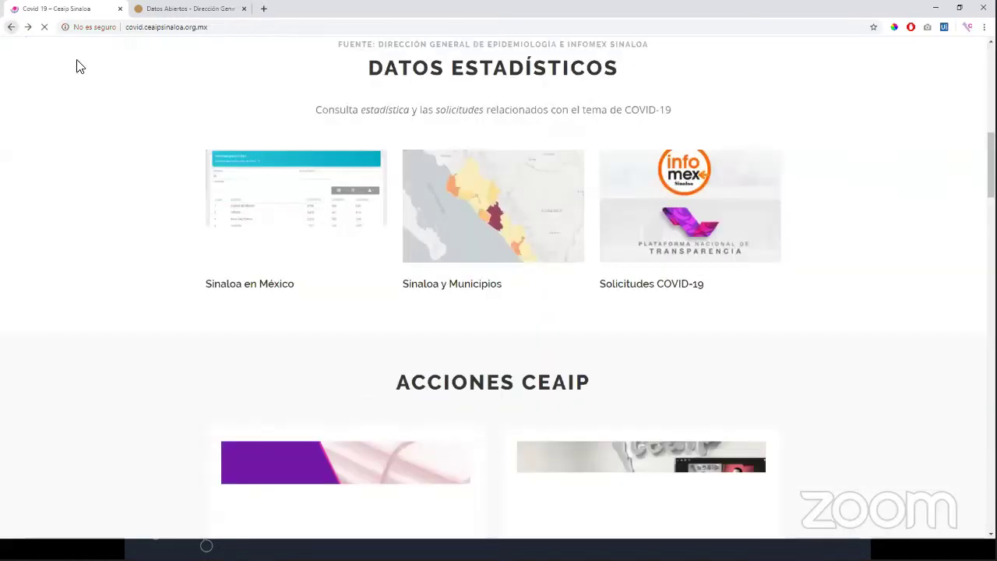
scroll(405, 291, "up", 3)
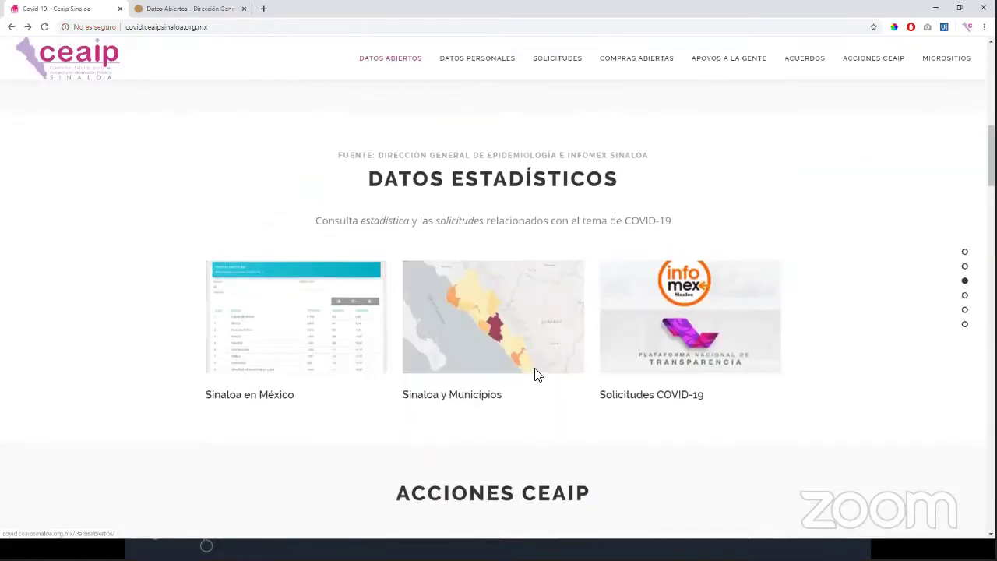
scroll(676, 387, "down", 3)
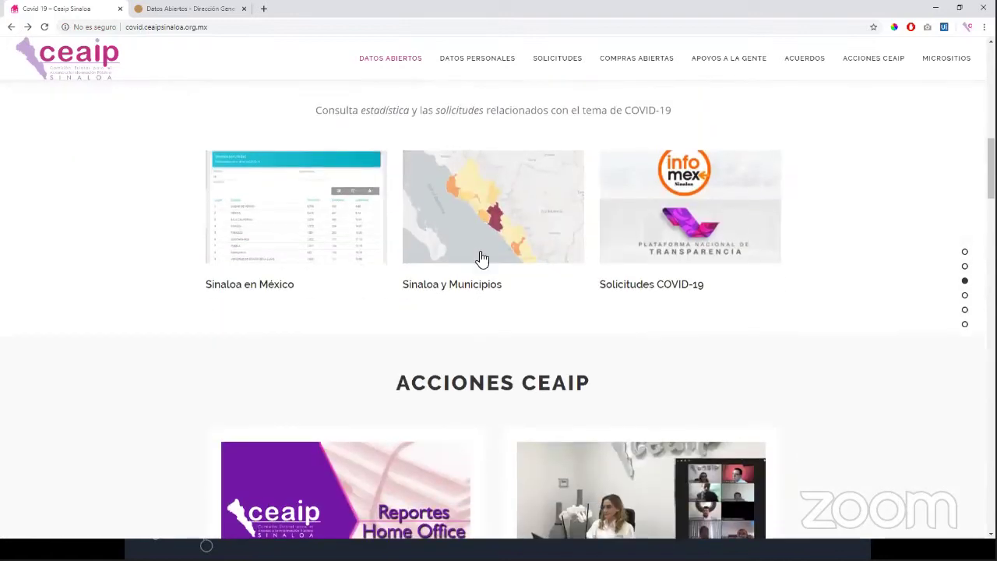
left_click(514, 200)
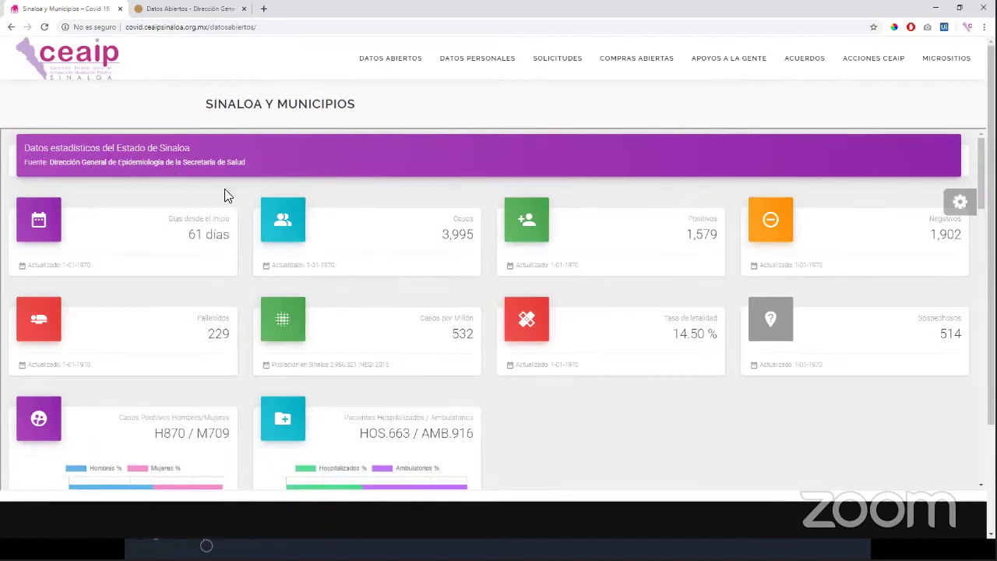
- Look over the Sinaloa summary cards, charts, case map and municipality table, then return to the cards and clear the text selection
double_click(65, 266)
scroll(122, 312, "down", 2)
scroll(118, 311, "down", 2)
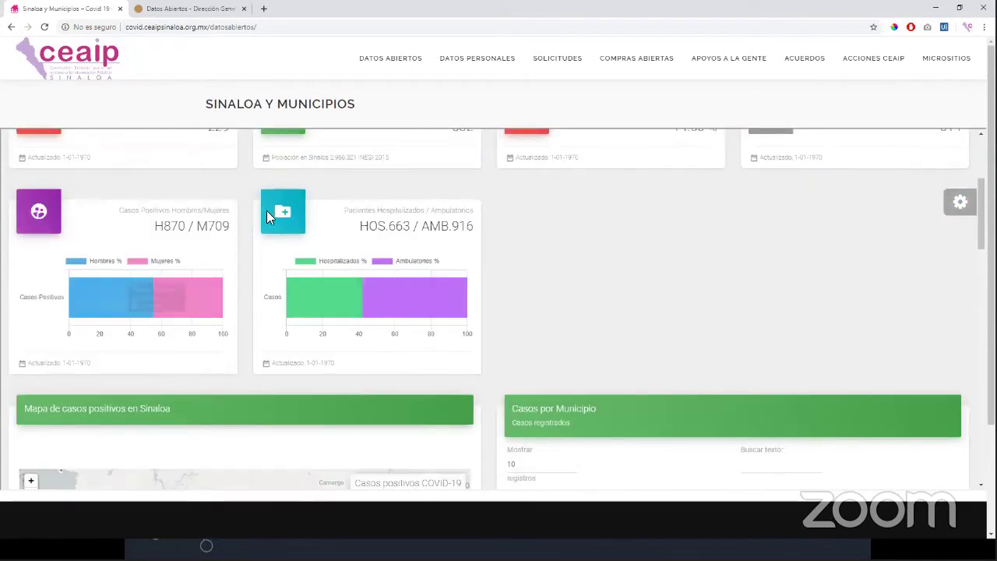
scroll(236, 239, "down", 2)
scroll(267, 241, "down", 5)
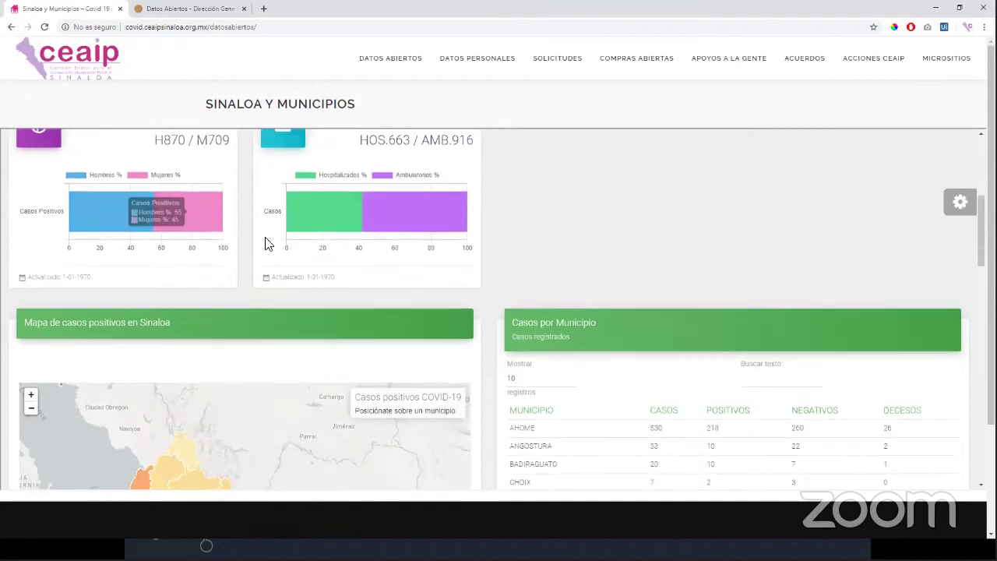
scroll(550, 265, "up", 4)
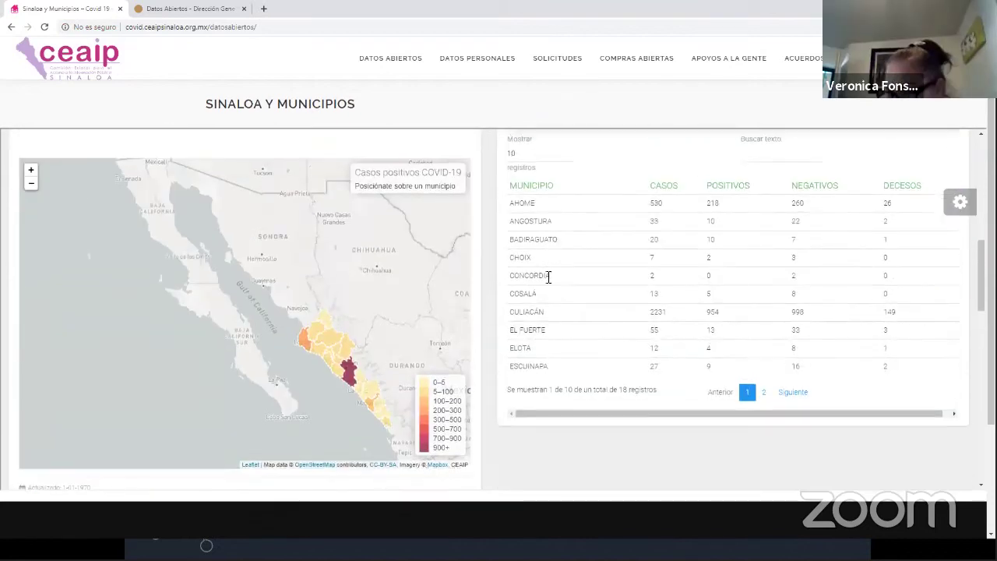
scroll(569, 303, "up", 4)
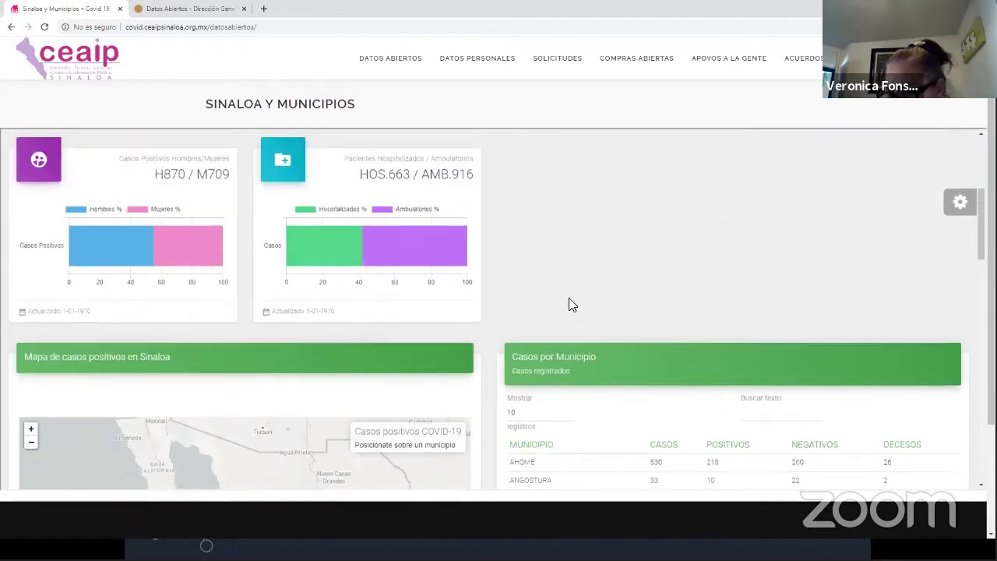
scroll(564, 318, "up", 1)
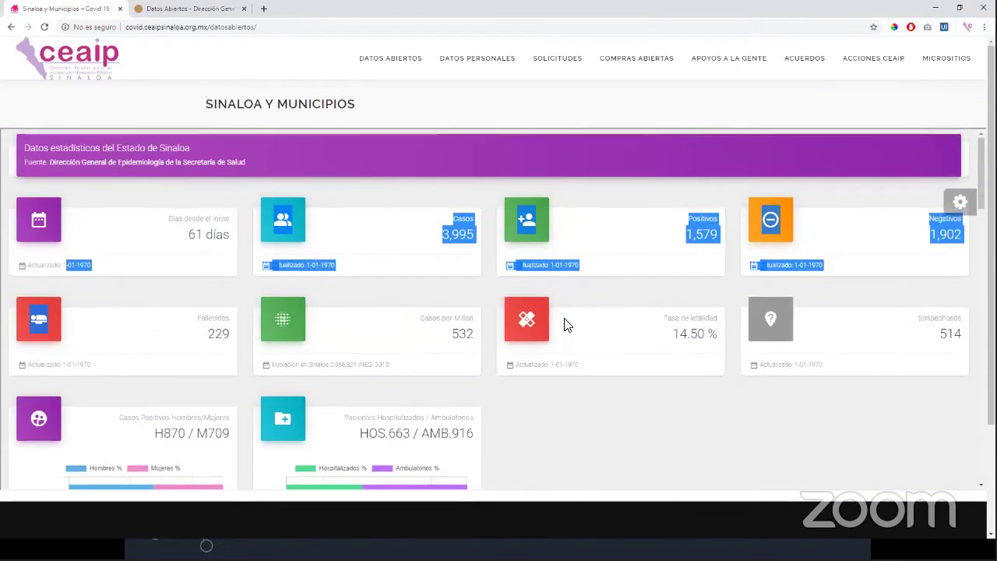
left_click(531, 388)
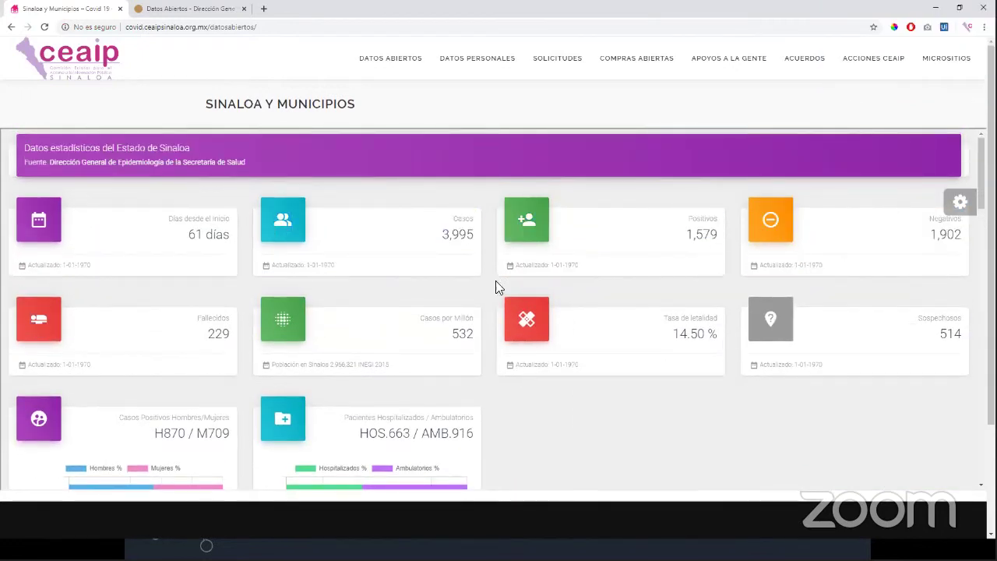
- Highlight the Casos, Positivos, Negativos and Sospechosos figures on the summary cards to compare them with the total cases
left_click_drag(440, 235, 479, 240)
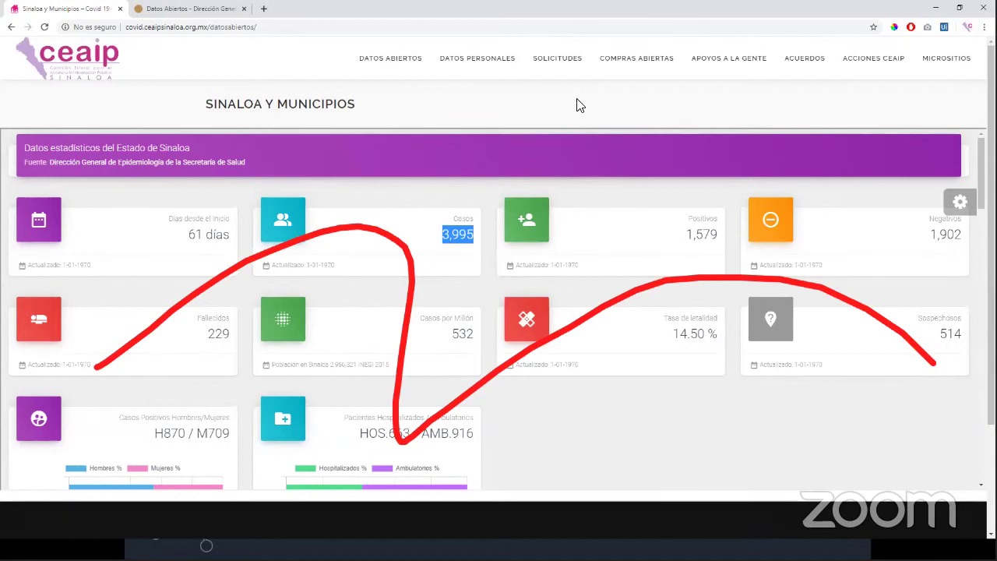
scroll(666, 382, "down", 1)
scroll(666, 381, "up", 1)
double_click(704, 234)
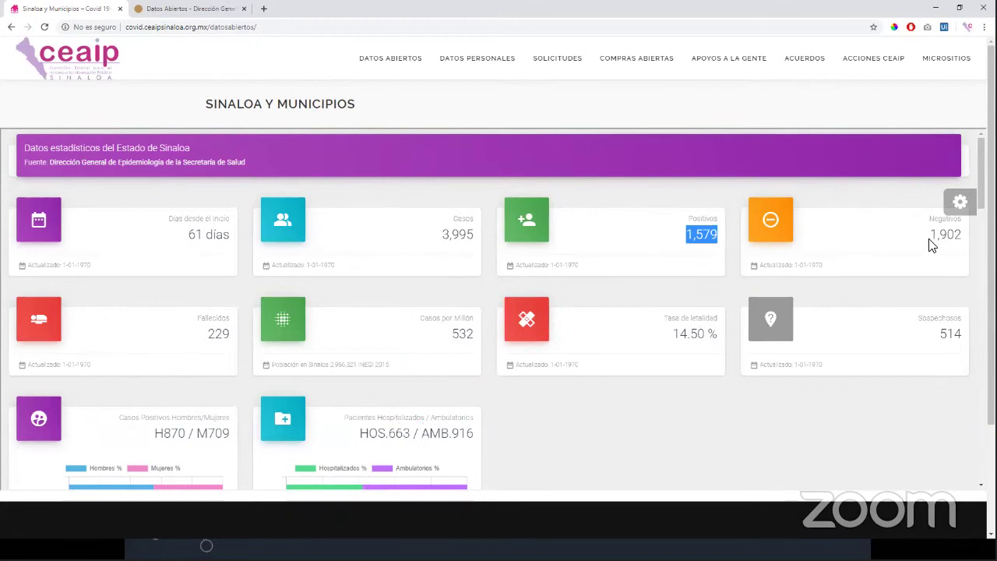
left_click_drag(929, 235, 963, 242)
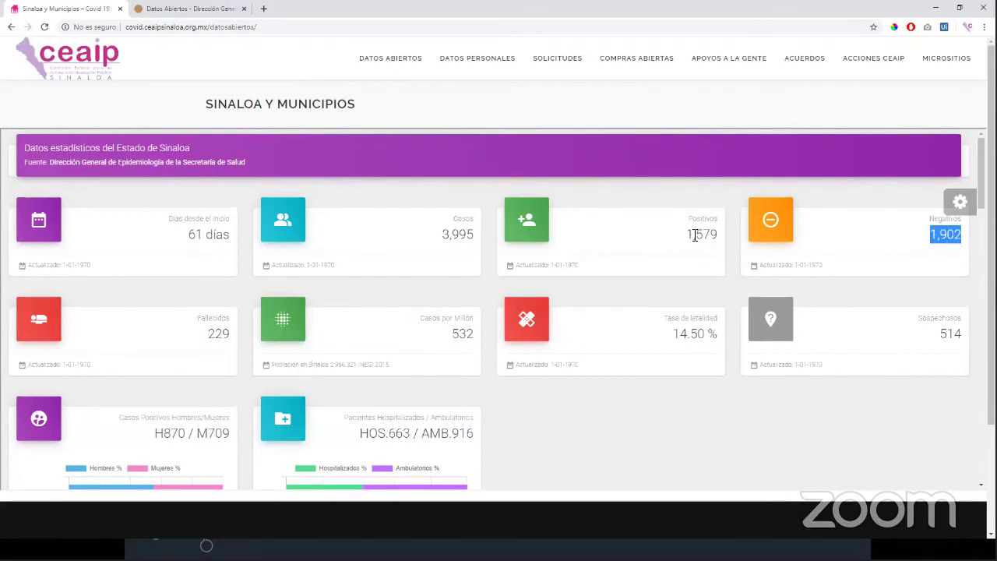
left_click_drag(689, 235, 717, 235)
left_click_drag(929, 235, 965, 238)
left_click_drag(963, 334, 940, 335)
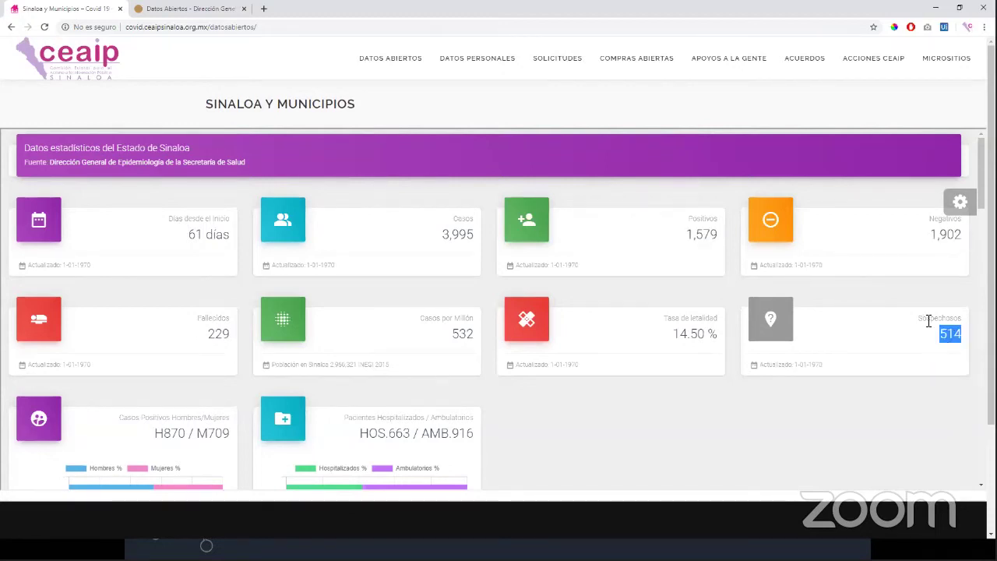
double_click(928, 320)
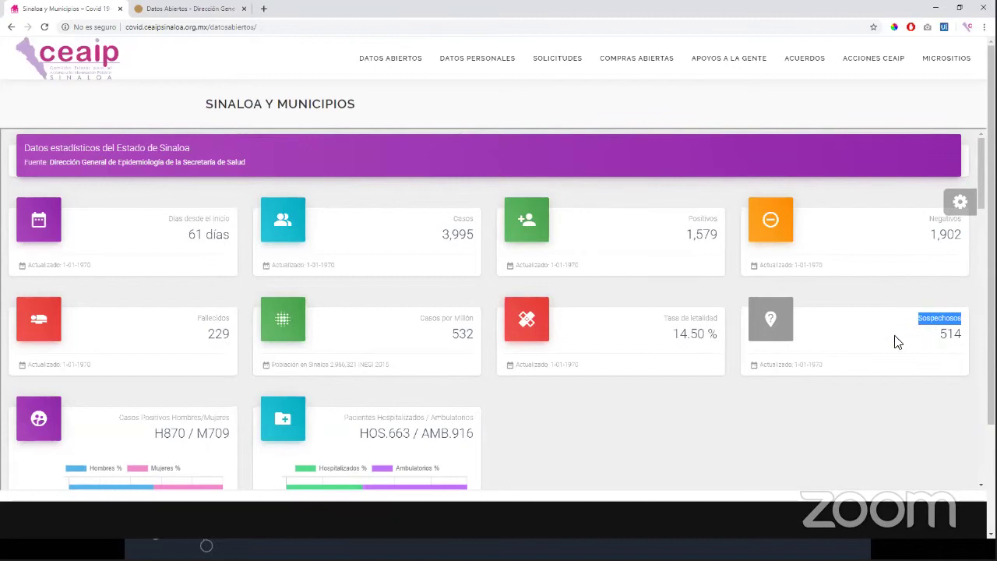
left_click_drag(438, 234, 480, 239)
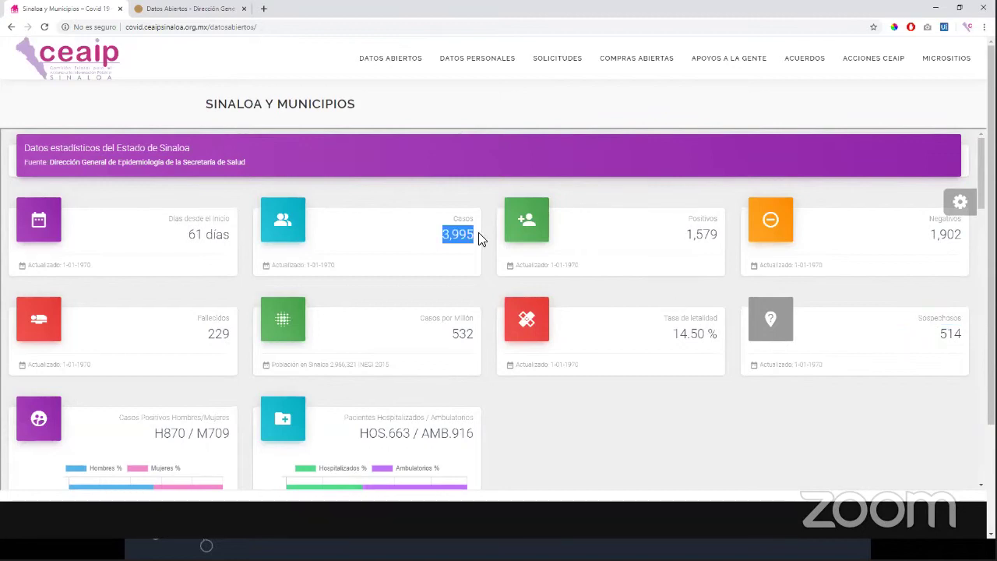
- Highlight the Fallecidos and Casos por Millón figures, Sinaloa's population and the Tasa de letalidad label on the summary cards
scroll(338, 340, "down", 1)
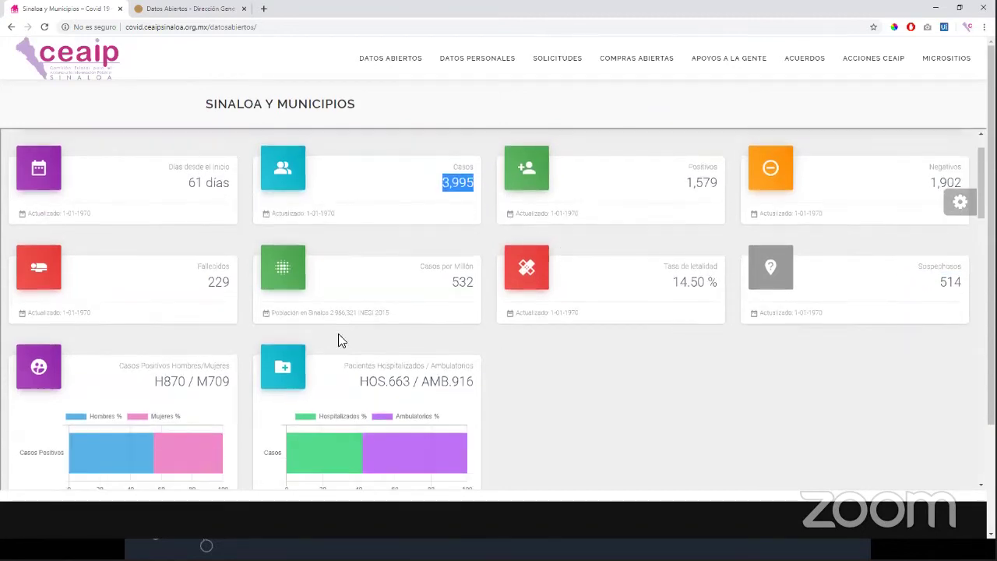
left_click(219, 282)
double_click(217, 282)
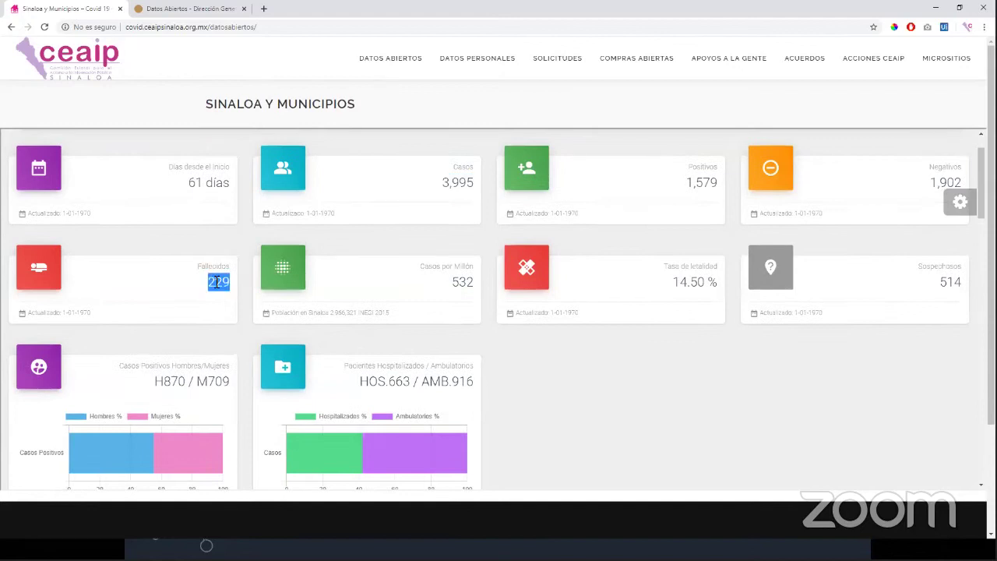
double_click(460, 282)
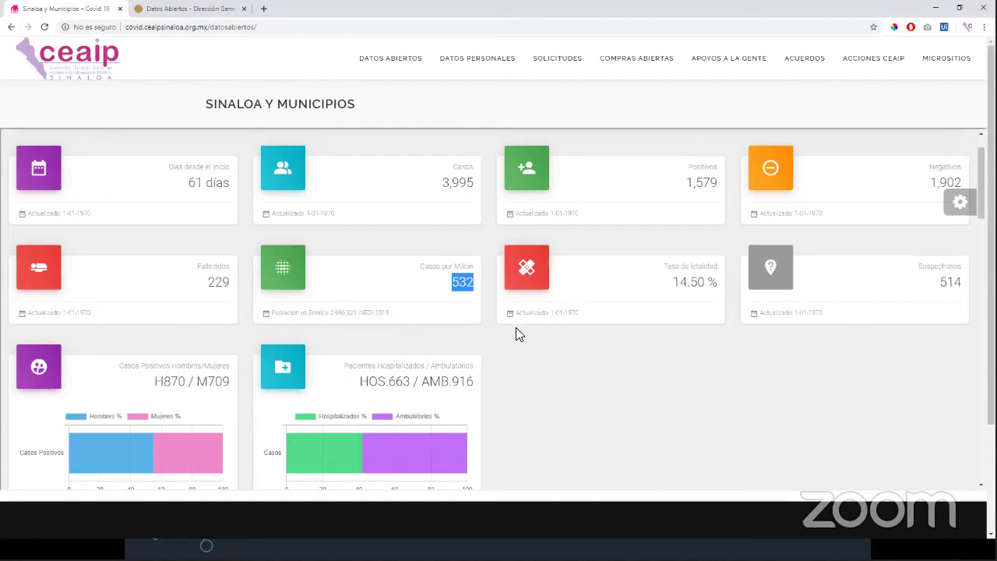
left_click_drag(329, 312, 357, 311)
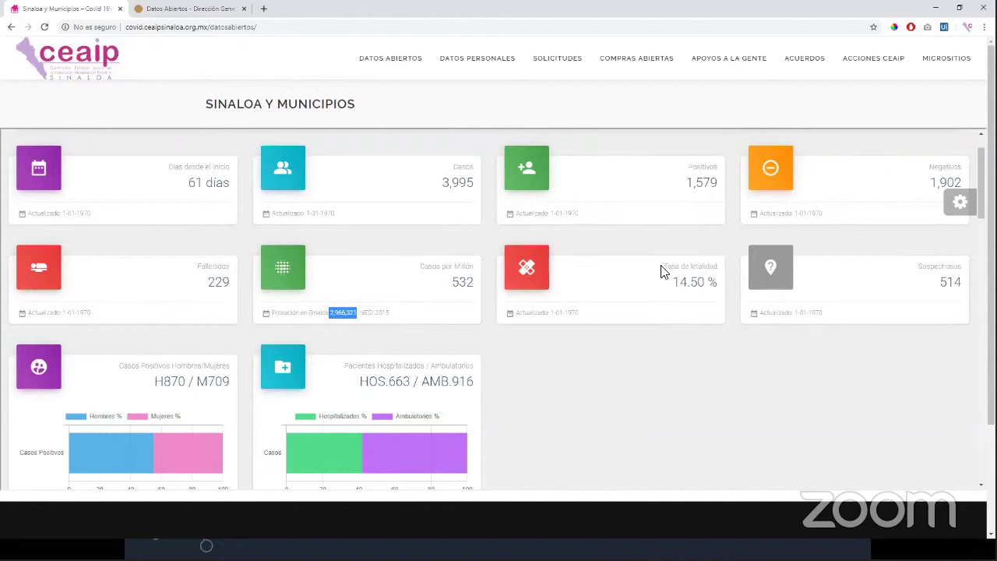
left_click_drag(664, 267, 719, 269)
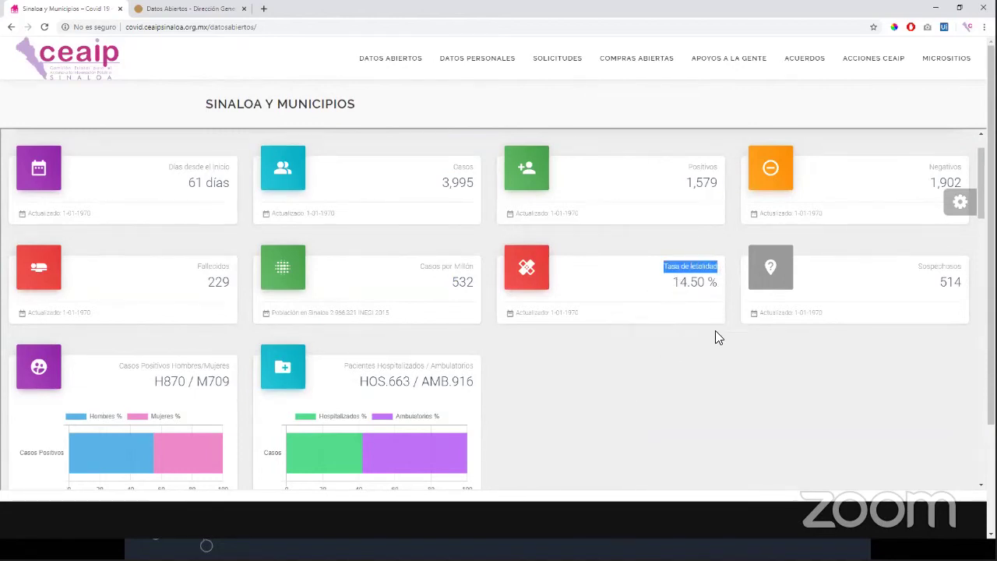
- Check the percentages in the Casos Positivos Hombres/Mujeres and Pacientes Hospitalizados / Ambulatorios charts
scroll(724, 339, "down", 1)
scroll(841, 328, "down", 2)
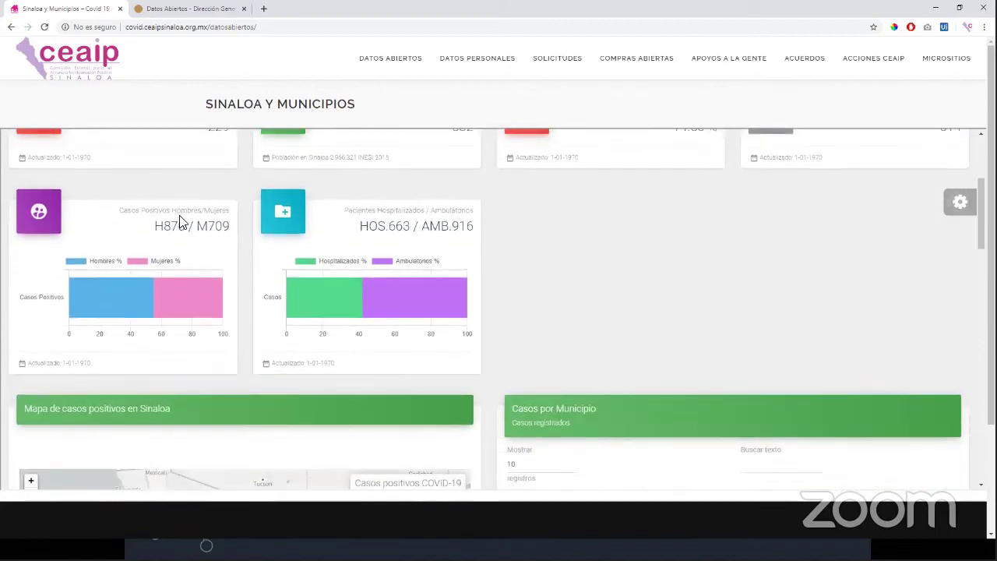
mouse_move(175, 296)
scroll(559, 265, "down", 1)
mouse_move(372, 257)
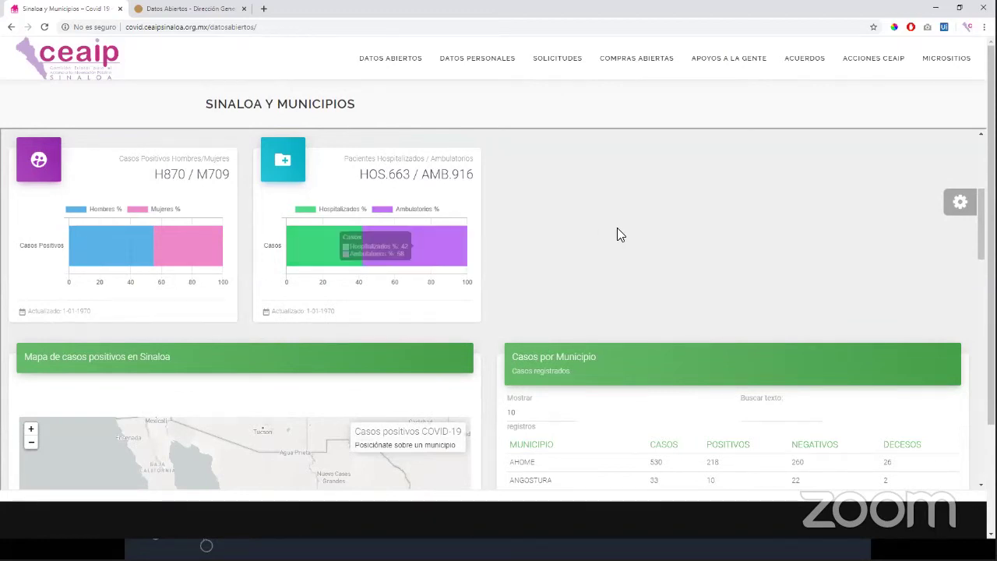
- Enlarge and centre Sinaloa on the positive-case map and check the case counts of Culiacán, Ahome and Mazatlán
scroll(626, 234, "down", 1)
scroll(627, 233, "down", 3)
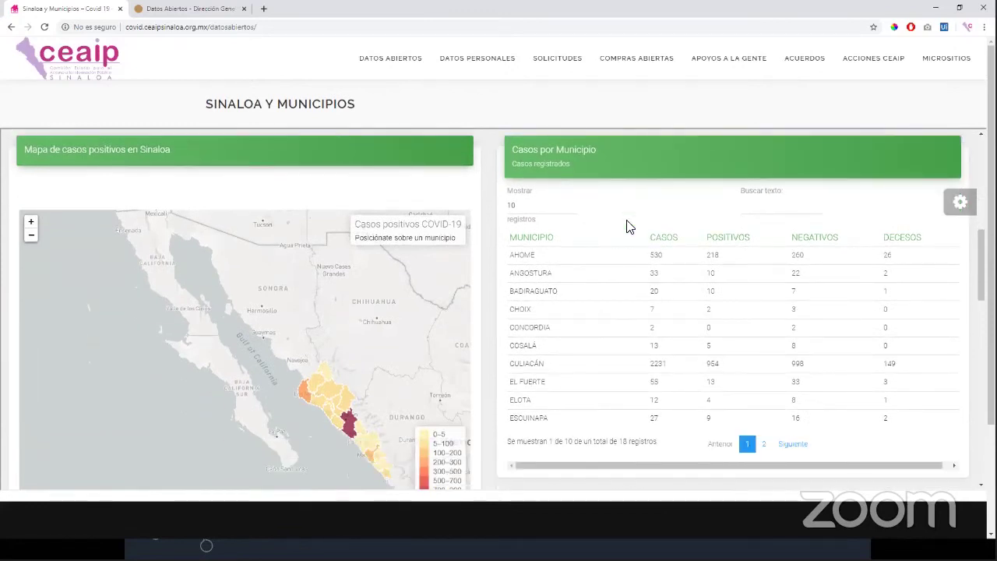
scroll(588, 236, "down", 1)
scroll(590, 240, "down", 1)
scroll(546, 257, "up", 1)
left_click_drag(430, 292, 347, 267)
scroll(345, 316, "up", 1)
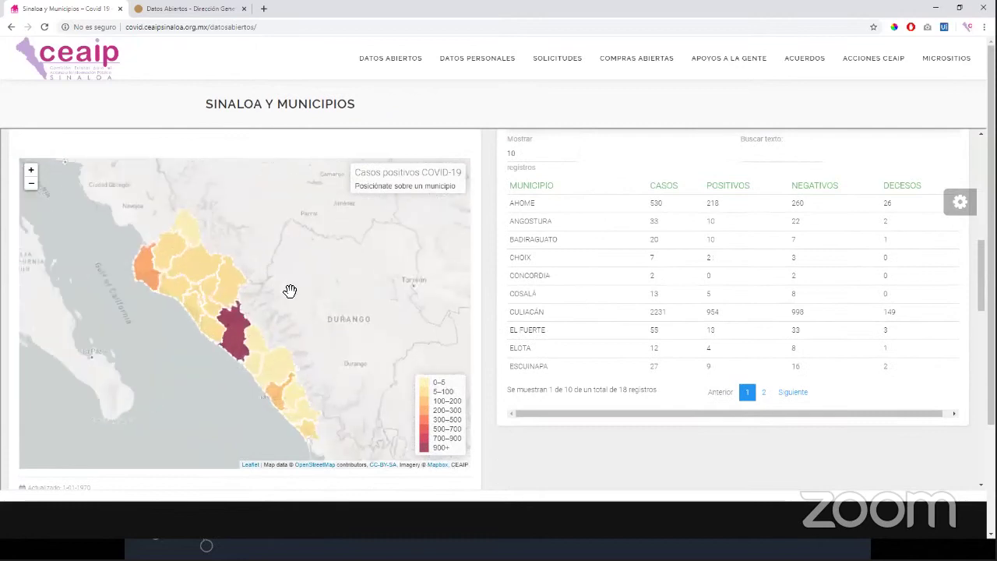
mouse_move(238, 331)
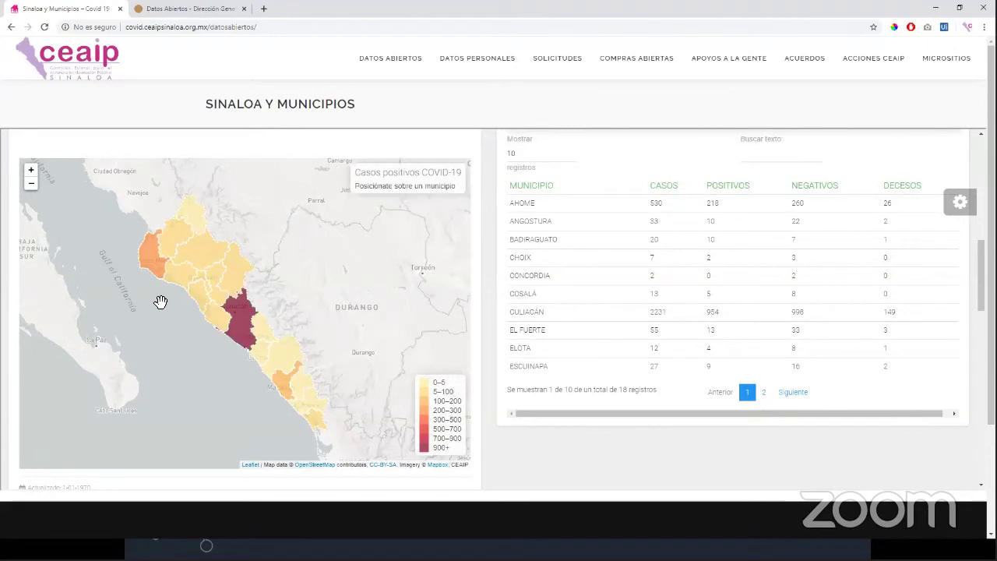
mouse_move(152, 274)
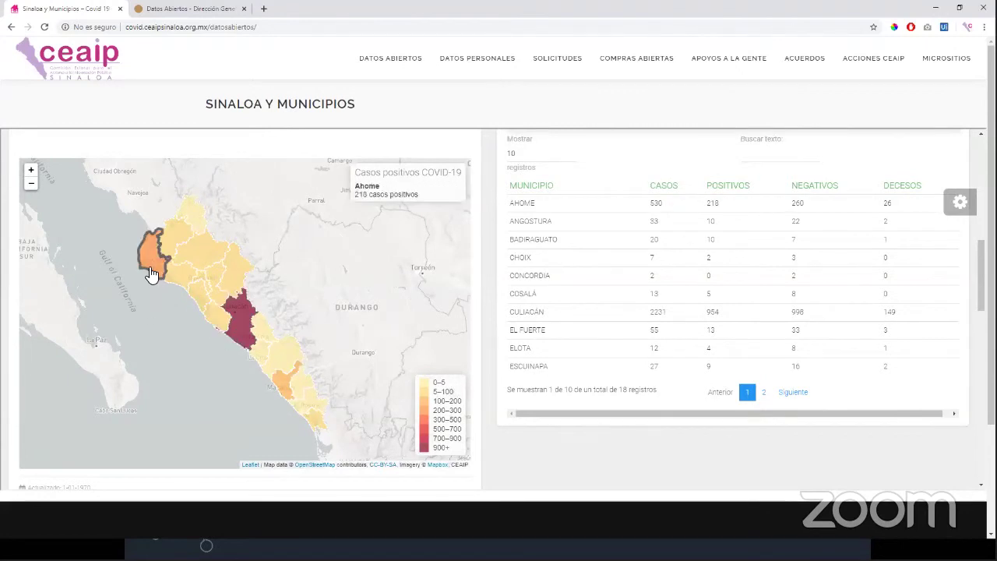
mouse_move(288, 383)
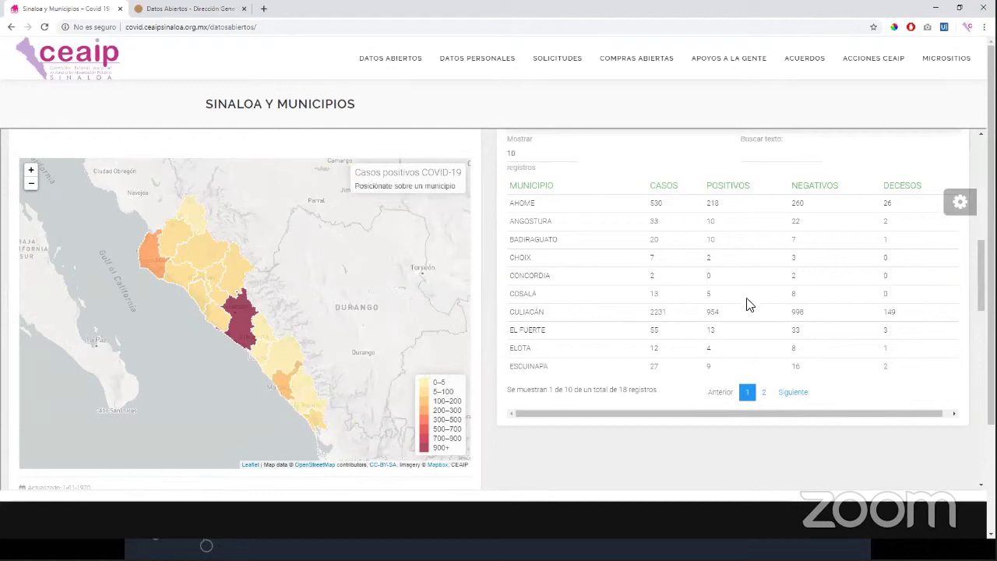
- Highlight the Casos por Municipio table's title and set the table to show 50 records
scroll(701, 319, "up", 1)
left_click_drag(530, 154, 601, 152)
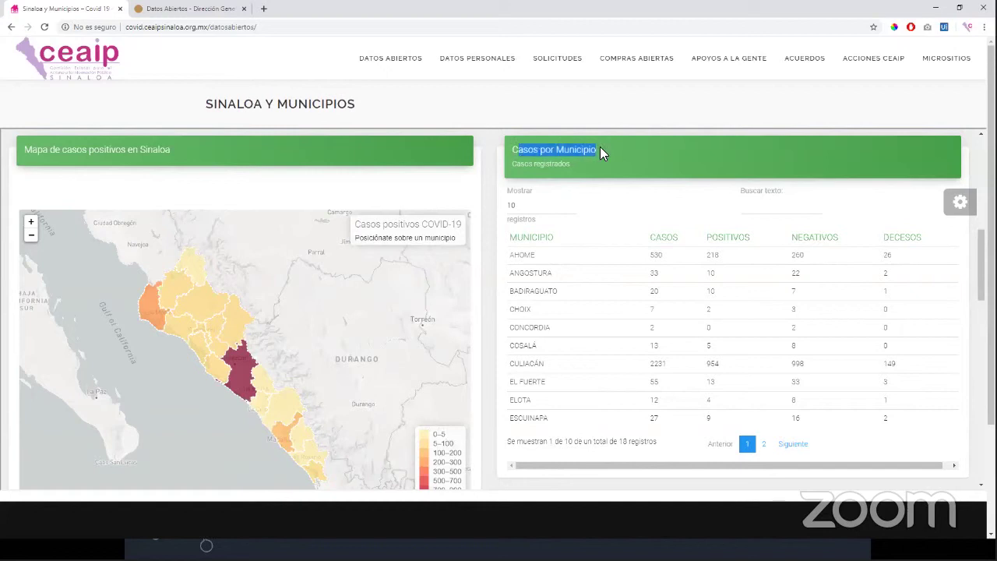
scroll(663, 270, "down", 1)
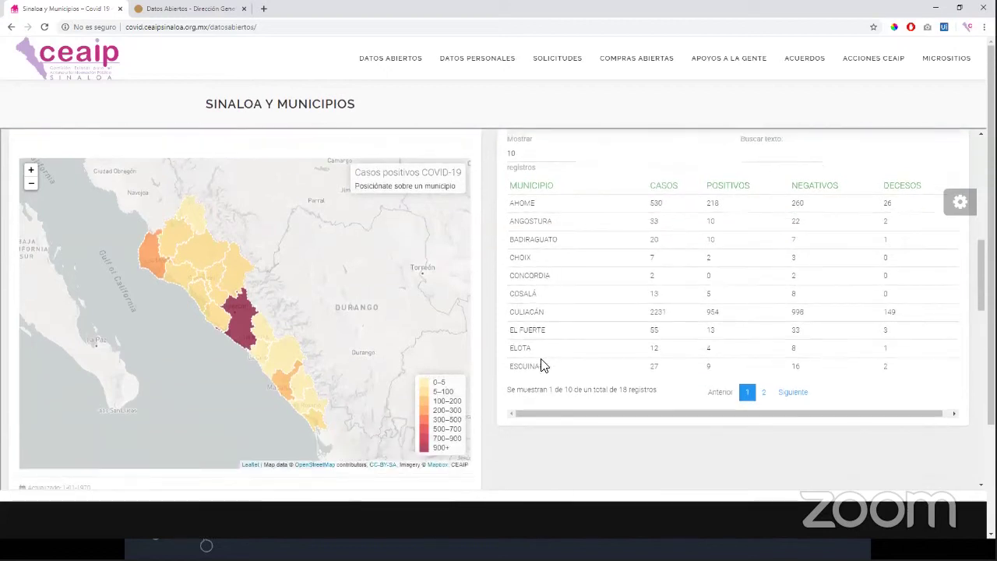
left_click(550, 161)
left_click(546, 187)
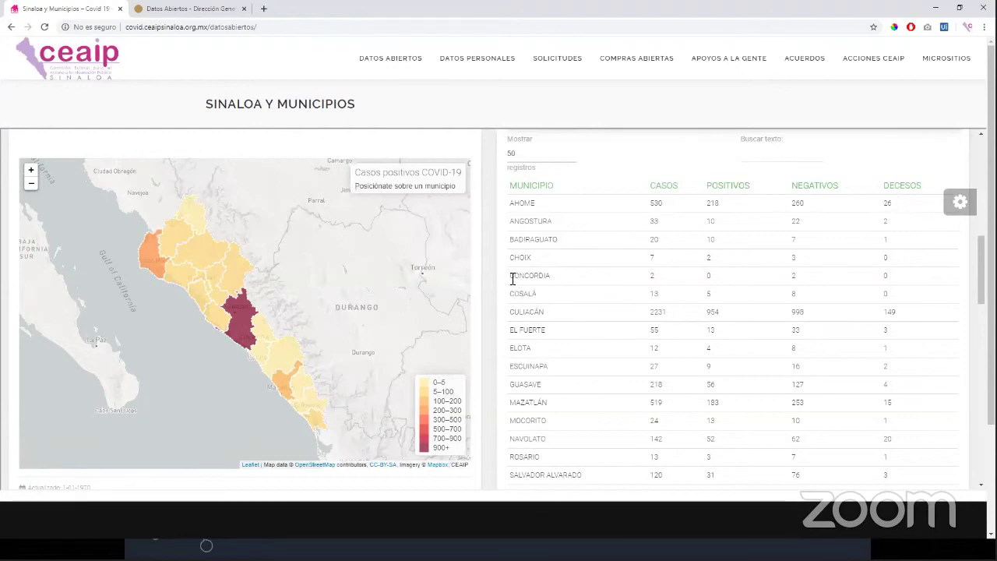
- Review the full municipality list and highlight the Concordia and San Ignacio entries
left_click_drag(512, 279, 532, 281)
scroll(533, 281, "down", 1)
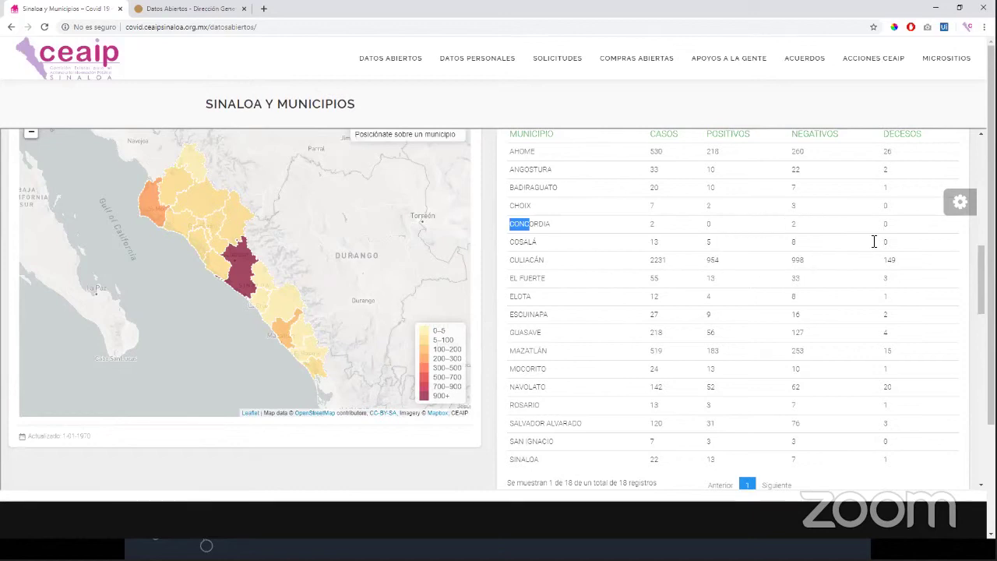
left_click_drag(540, 224, 514, 131)
left_click_drag(892, 442, 516, 441)
scroll(597, 412, "down", 1)
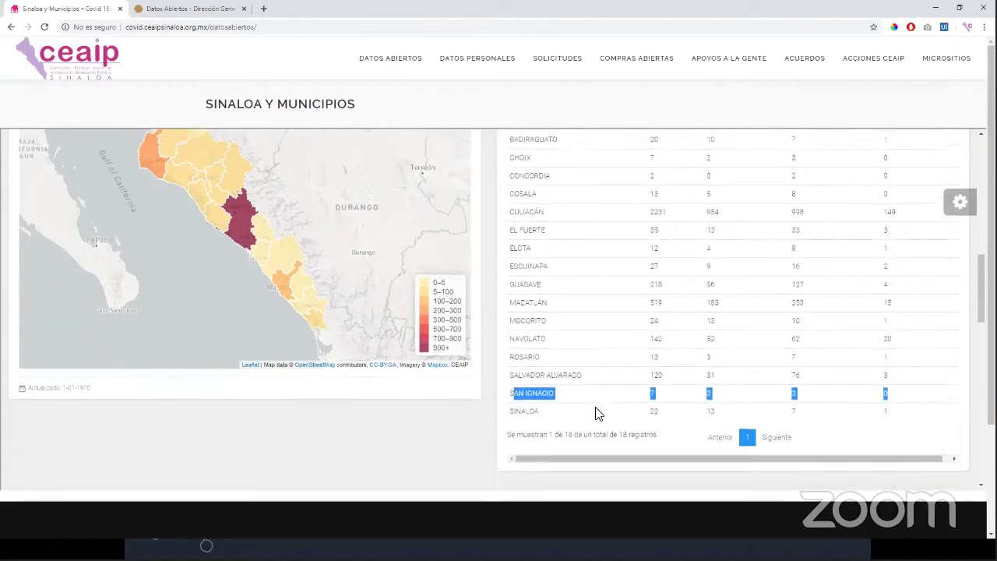
- Examine the Historial de Casos Positivos and Casos por Municipio charts below the municipality table
scroll(596, 412, "up", 2)
scroll(553, 411, "down", 5)
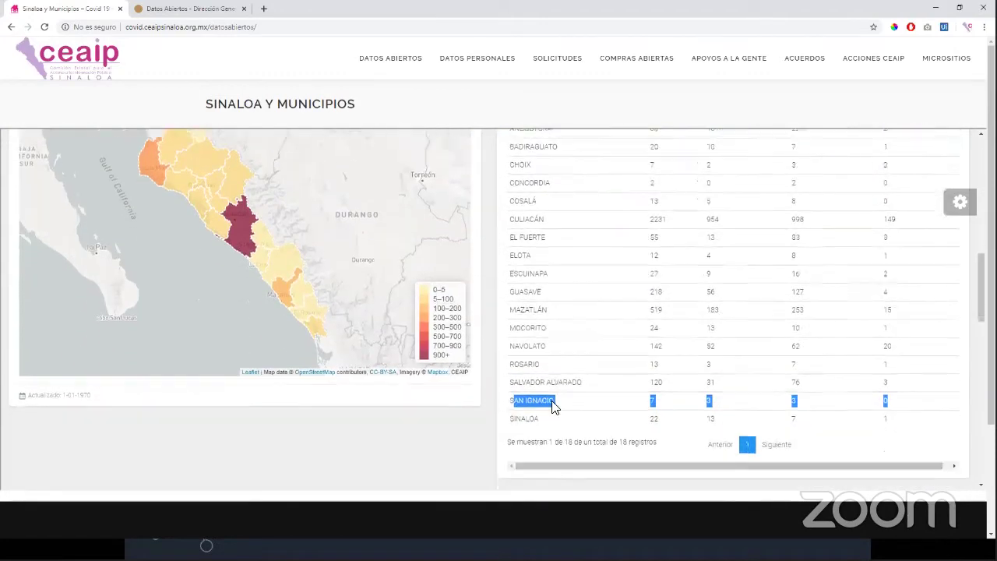
scroll(557, 399, "down", 1)
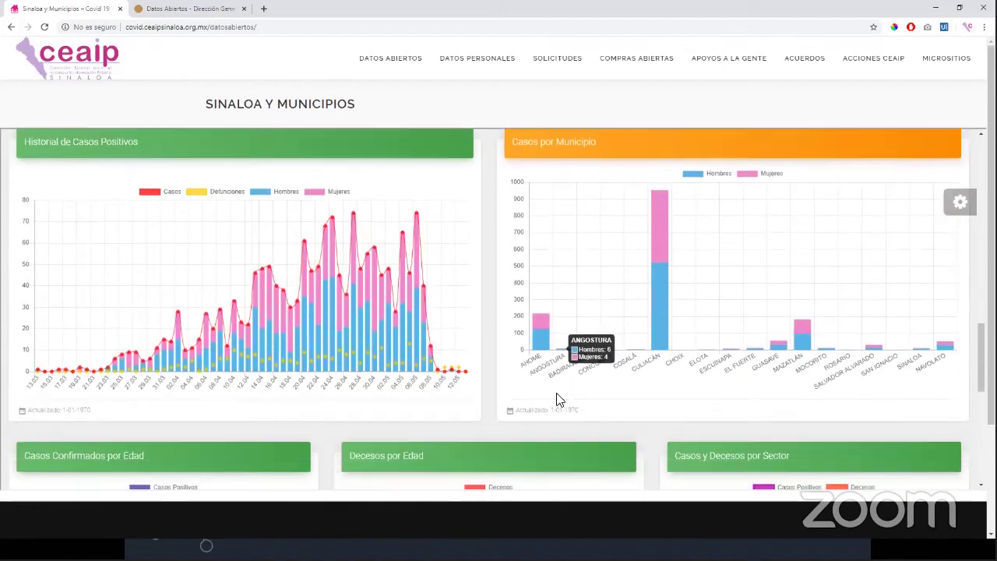